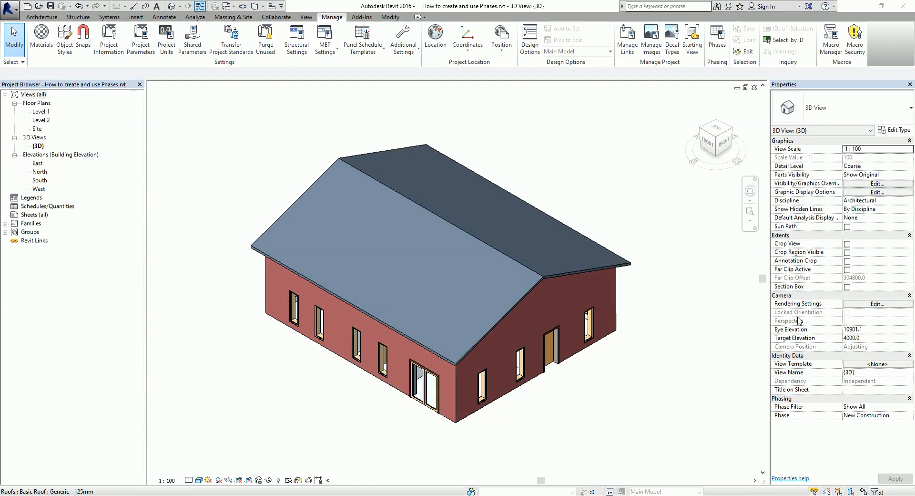
Open the project's phasing settings and examine the default project phases and their order from past to future.
click(332, 19)
click(719, 43)
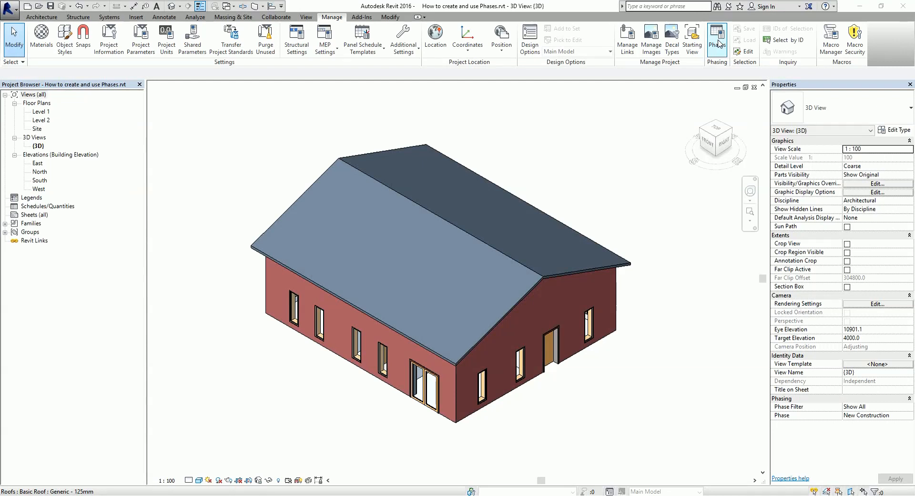
click(719, 42)
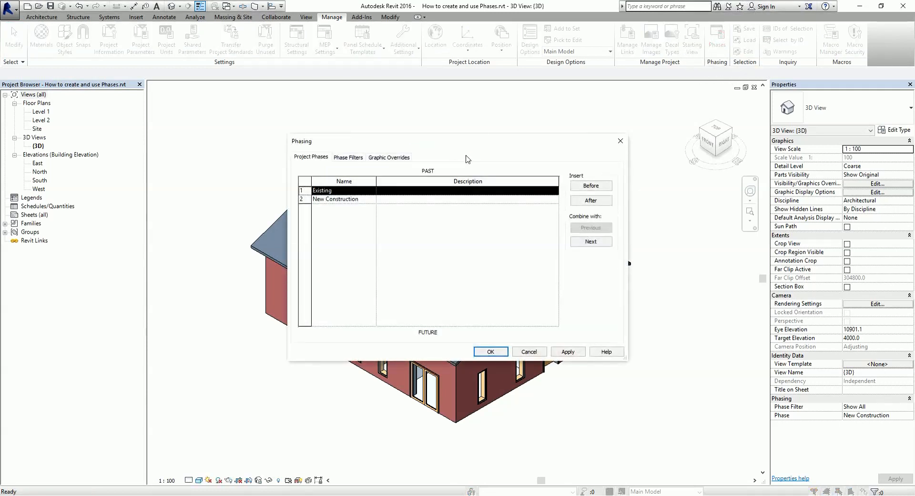
click(293, 110)
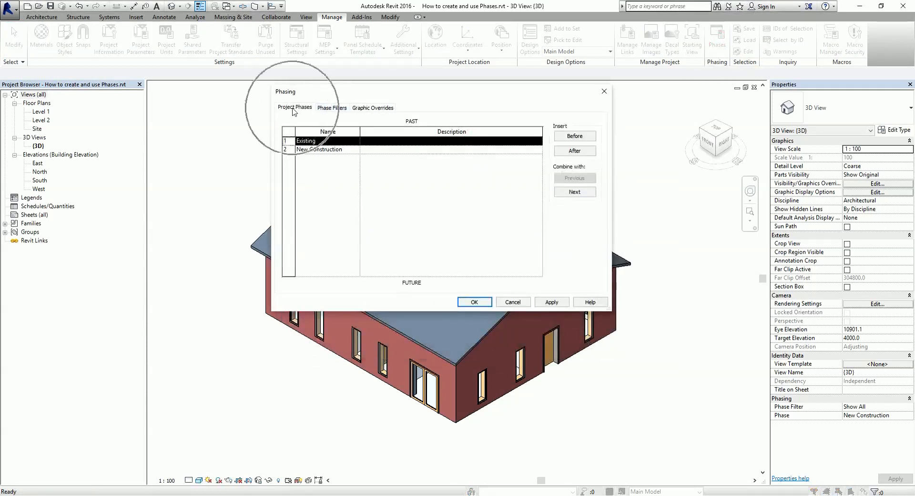
click(293, 109)
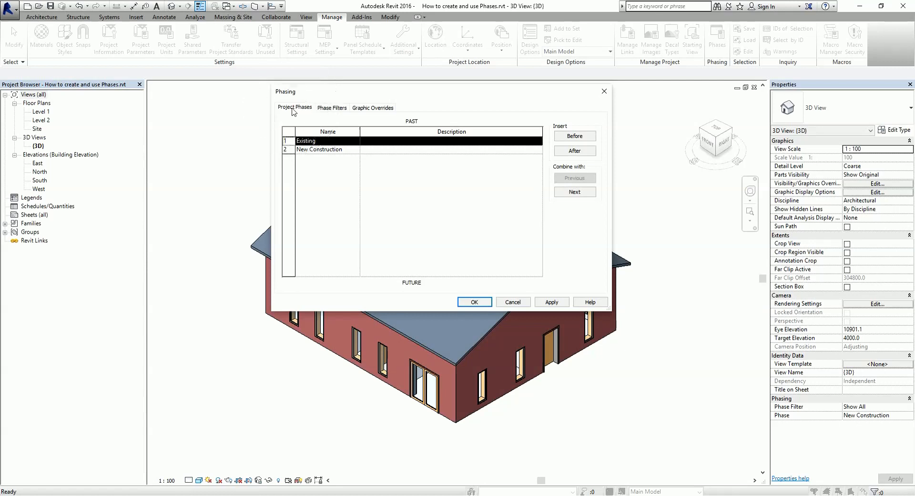
click(325, 144)
click(319, 150)
click(331, 141)
click(331, 141)
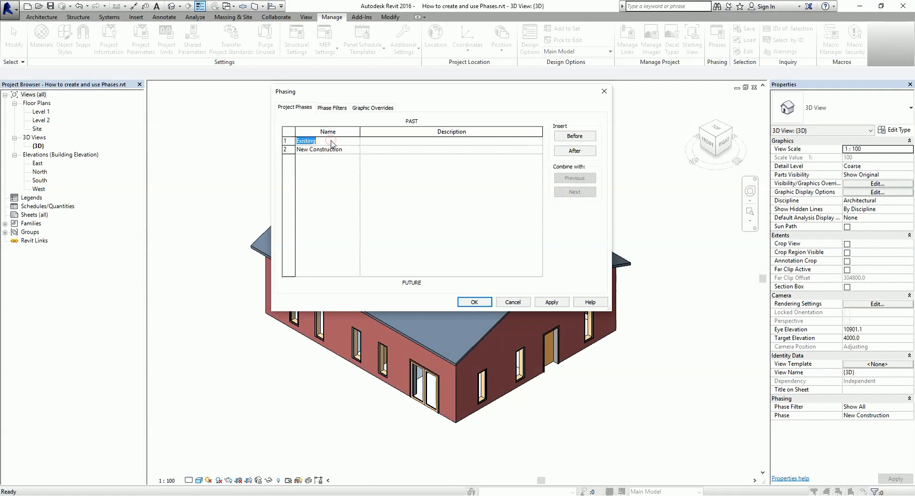
click(418, 121)
click(417, 121)
click(411, 285)
click(336, 151)
click(337, 166)
click(329, 140)
click(327, 140)
Insert six additional phases one after another following the Existing phase.
click(572, 151)
click(571, 151)
click(570, 151)
click(570, 151)
click(570, 151)
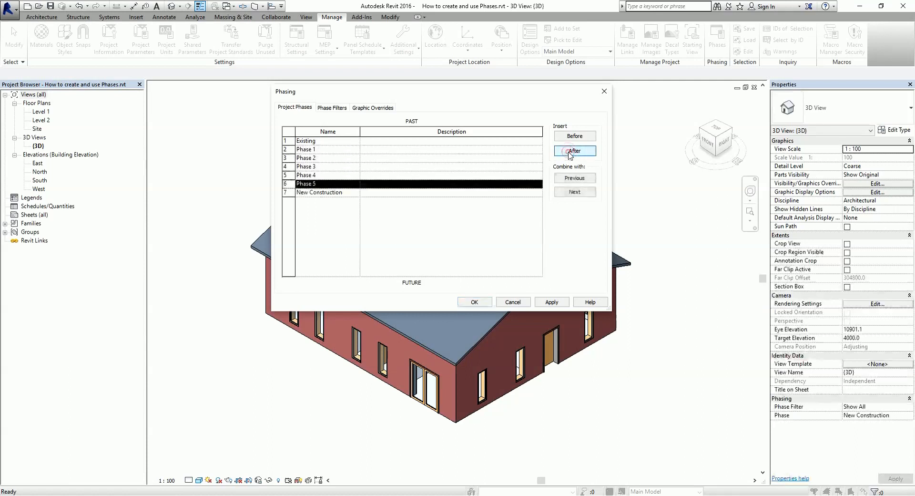
click(570, 151)
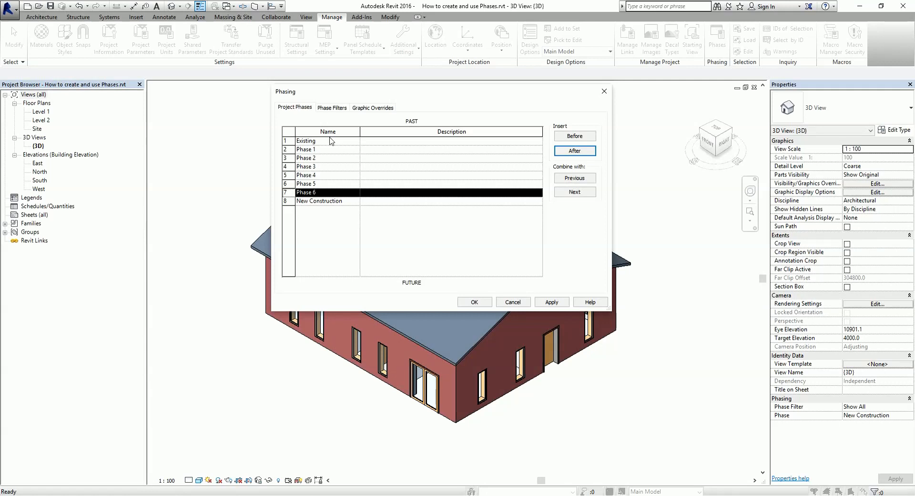
Look over the phase filters and graphic overrides, and discard the six inserted phases.
click(337, 109)
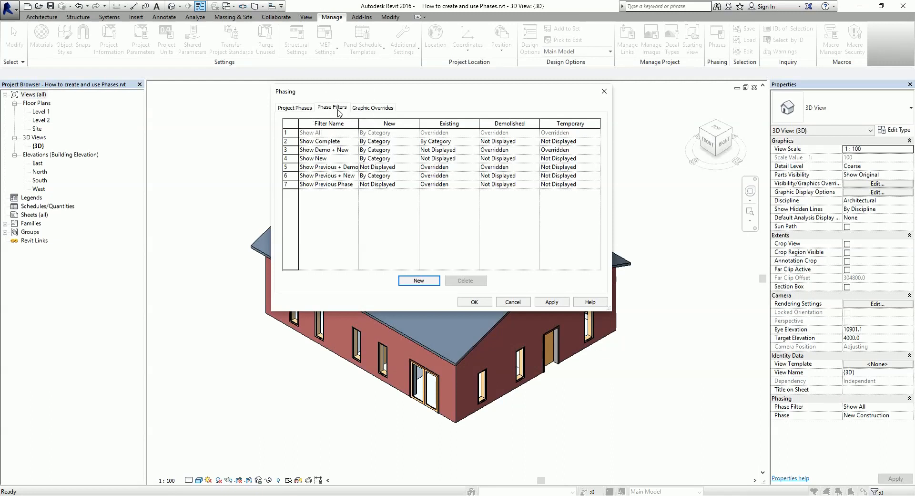
click(368, 108)
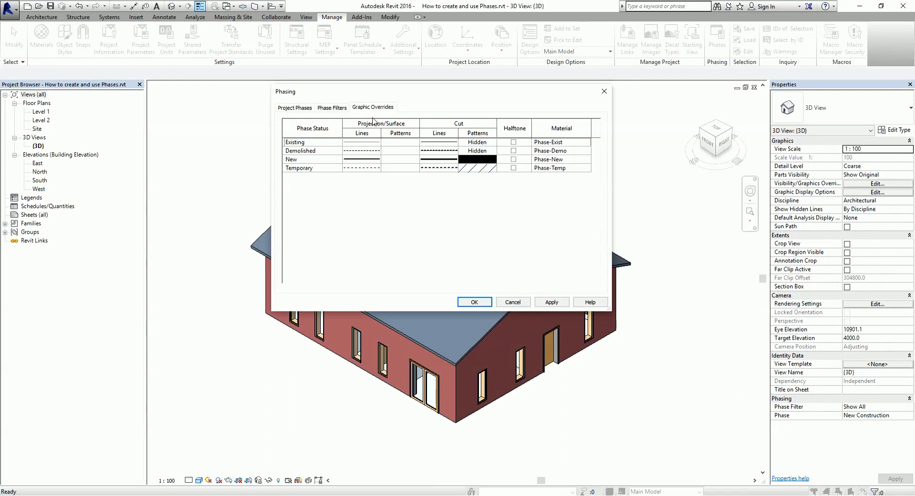
click(303, 109)
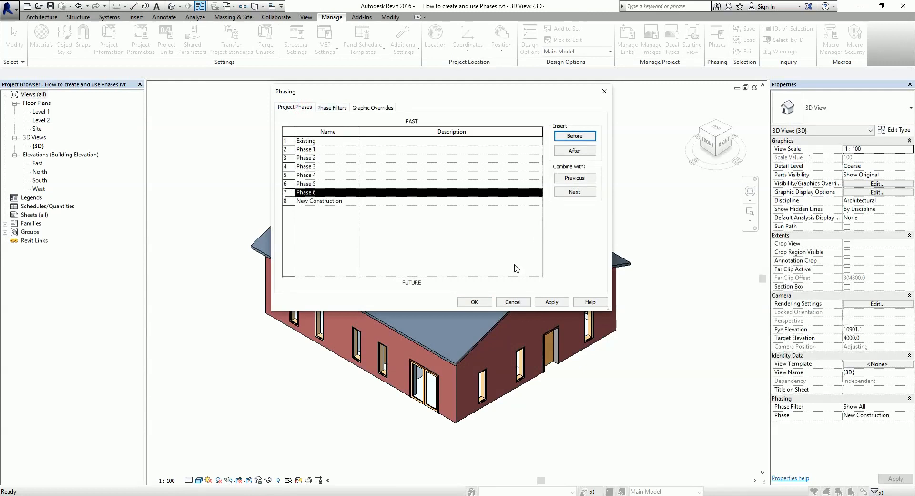
click(513, 302)
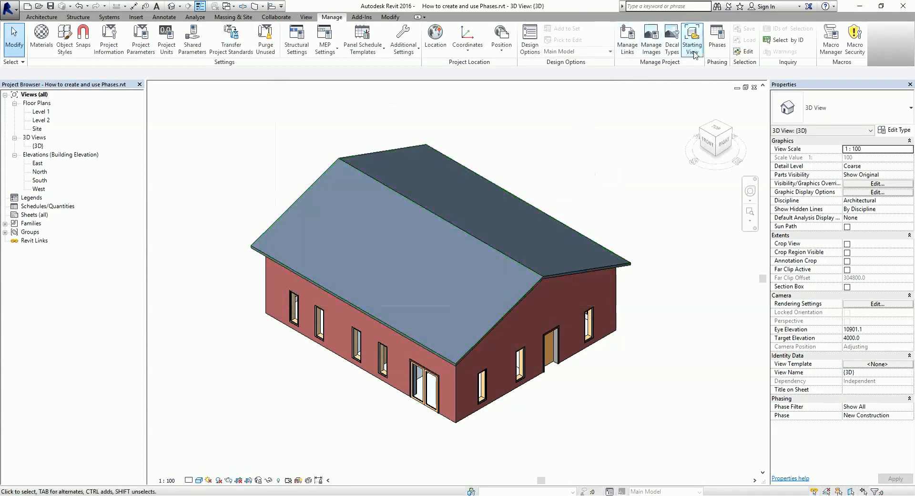
Insert one new project phase after Existing and name it Main Entry.
click(716, 45)
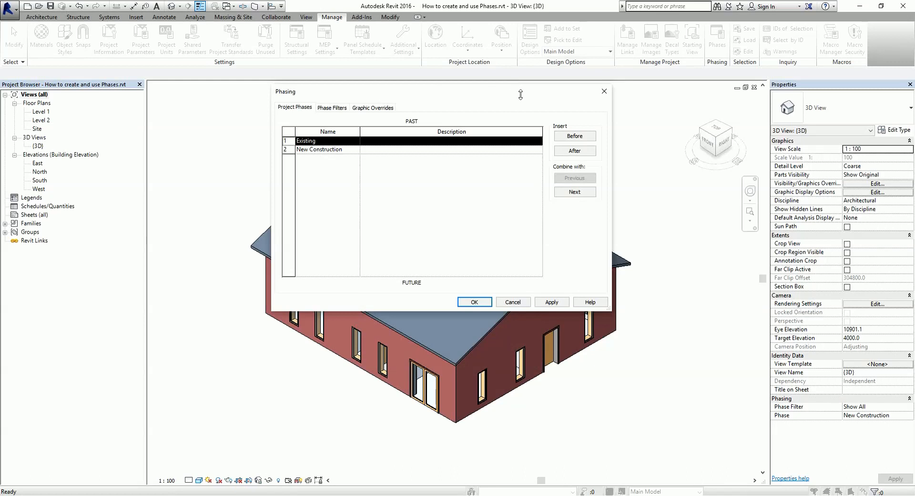
click(575, 151)
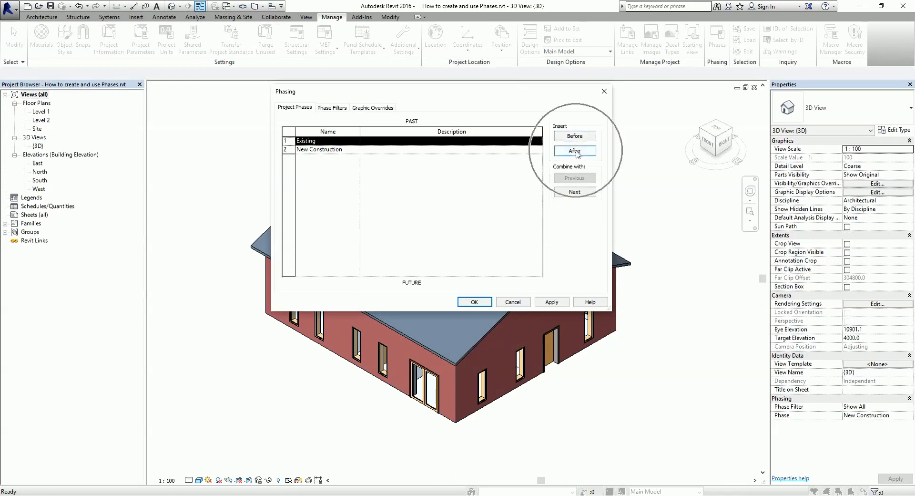
click(575, 152)
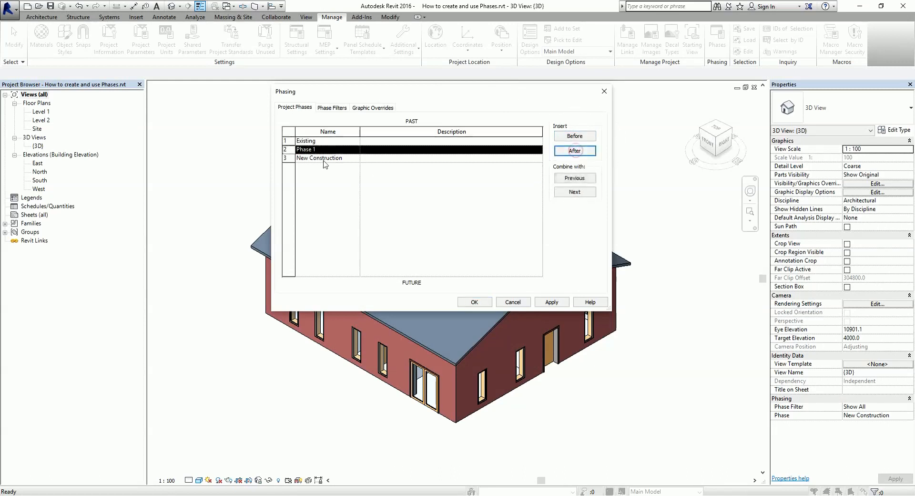
click(789, 495)
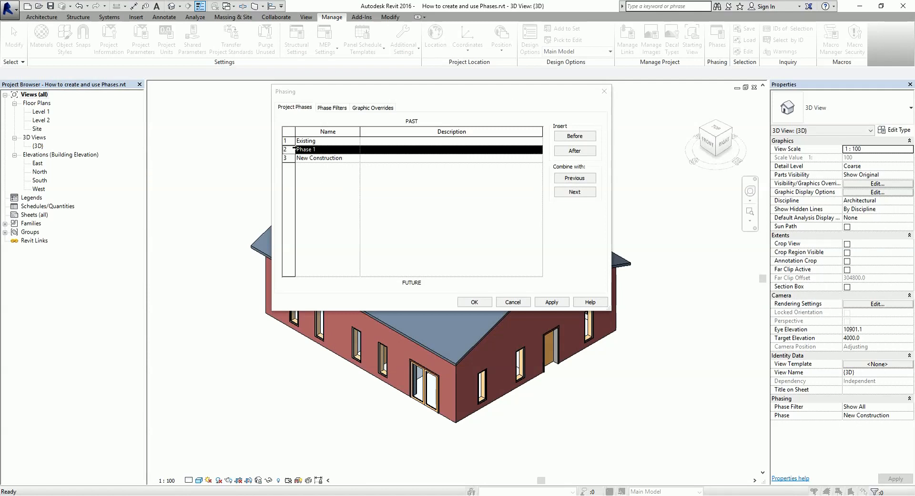
click(323, 143)
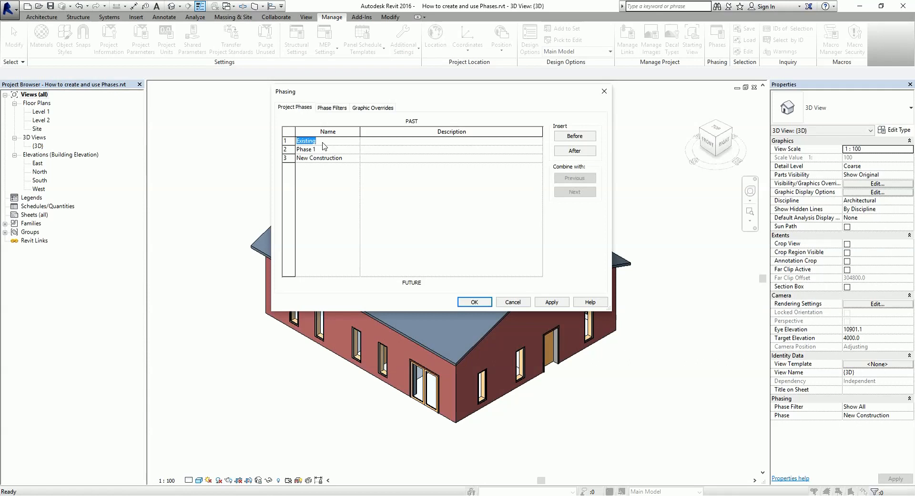
click(325, 151)
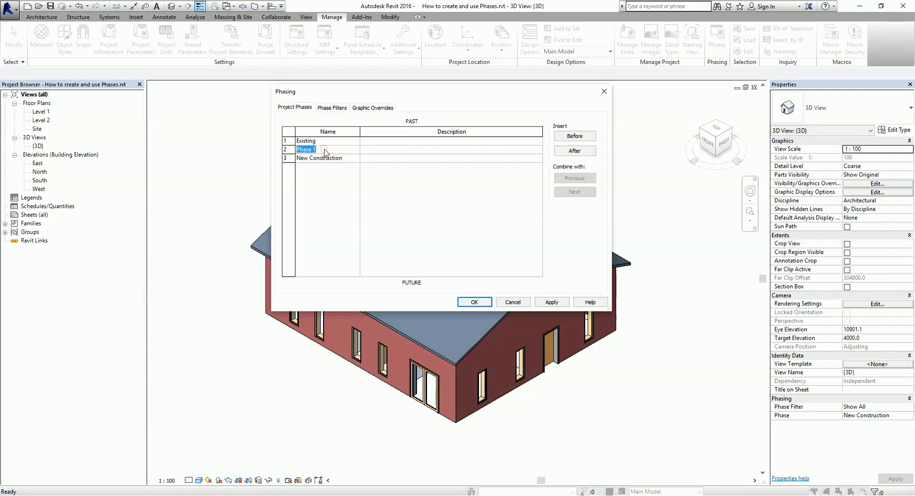
text(Main Entry)
Rename the New Construction phase to Interior Renovation.
click(349, 161)
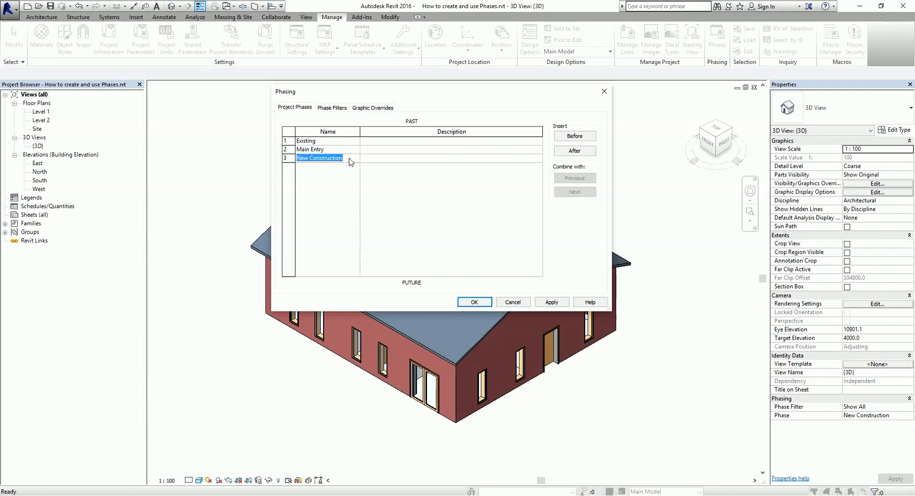
text(Interior Renoivatio)
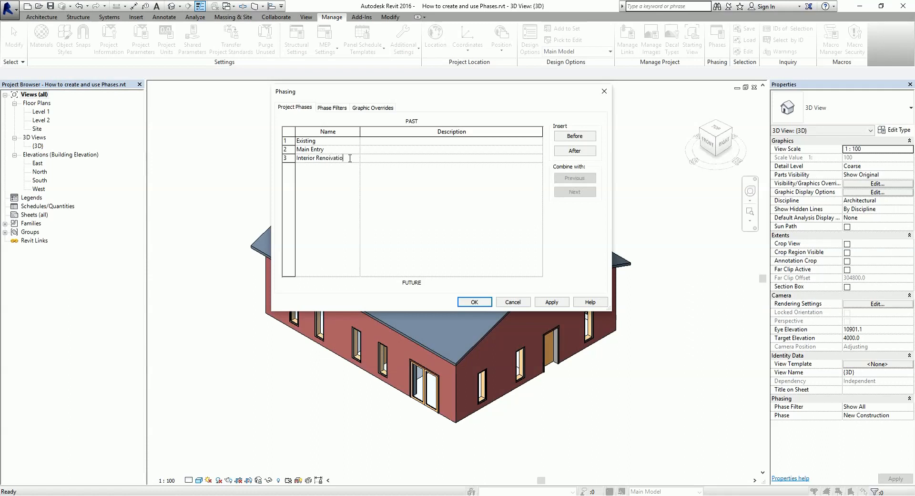
key(BackSpace)
Review the phase filters and the graphic overrides for each phase status, and accept the phasing settings.
click(334, 108)
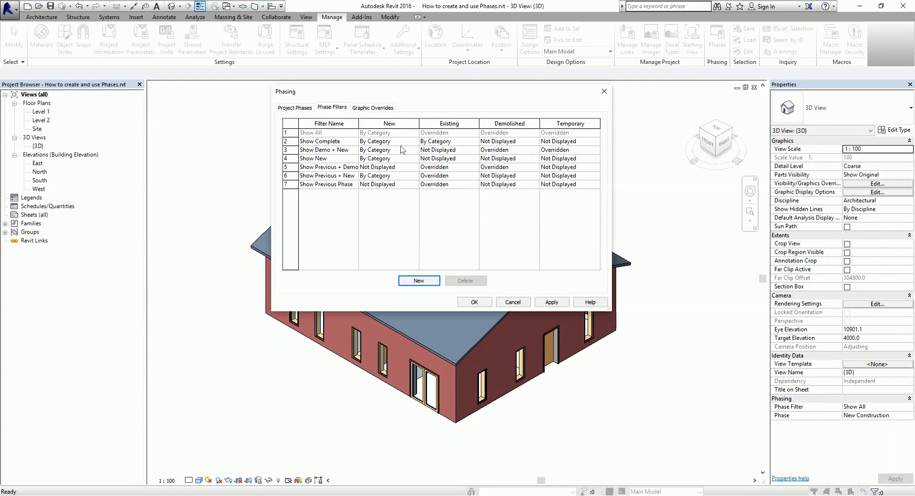
key(ctrl)
click(373, 109)
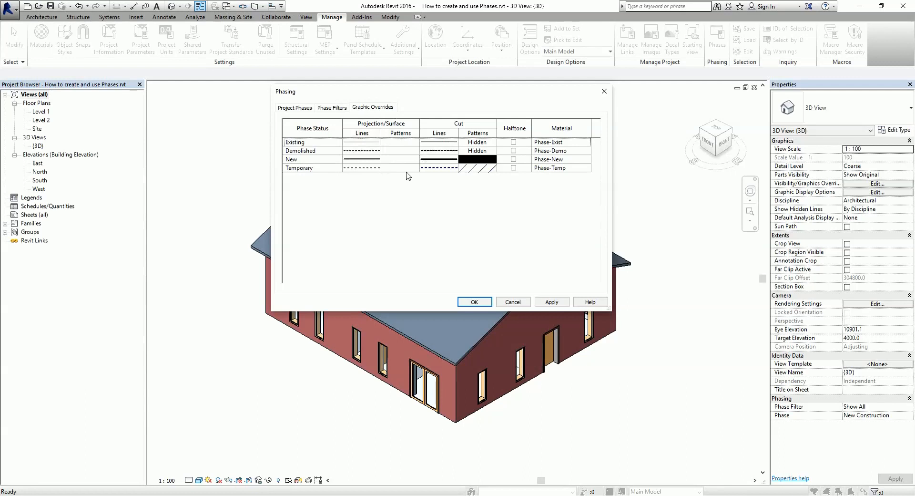
click(337, 109)
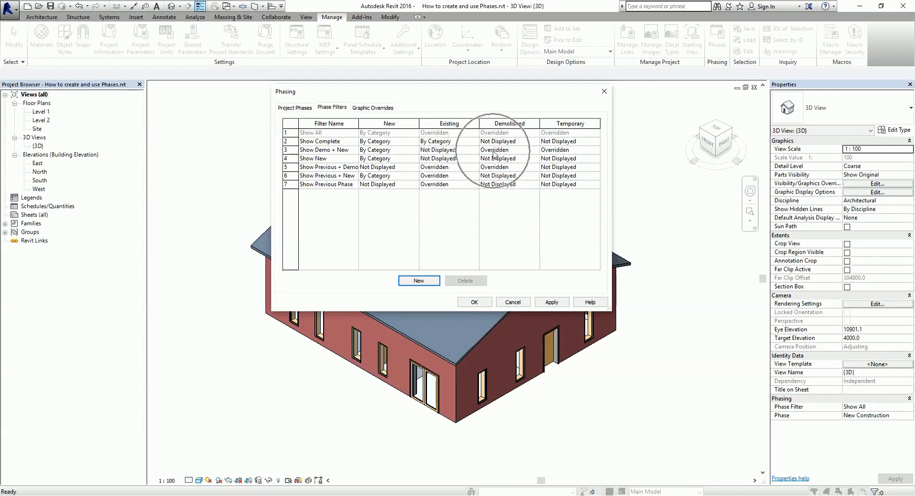
click(377, 111)
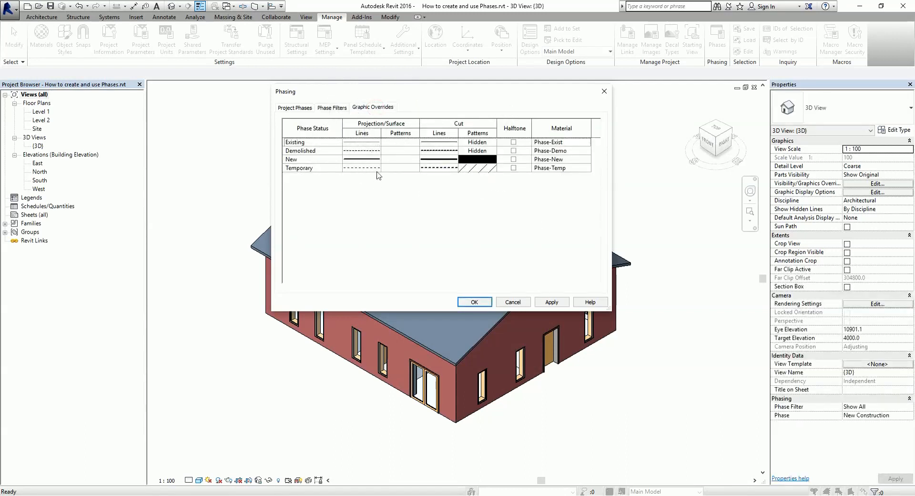
click(729, 321)
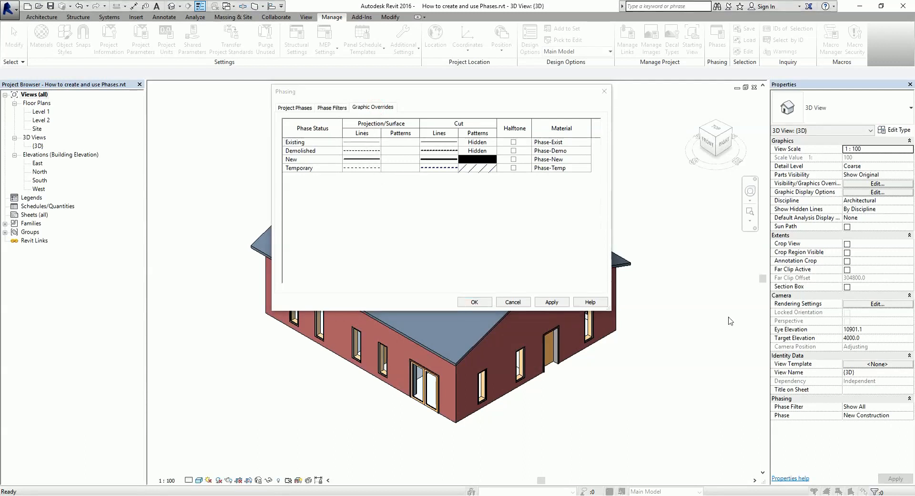
click(293, 107)
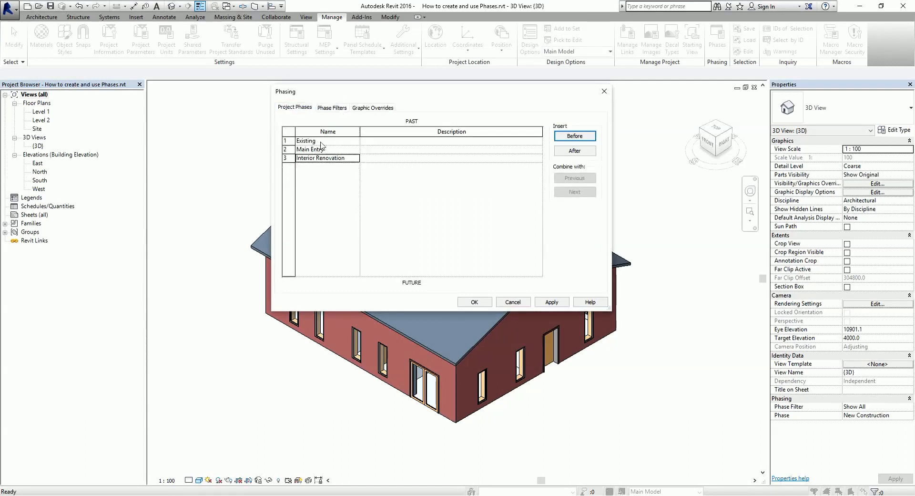
click(327, 158)
click(474, 302)
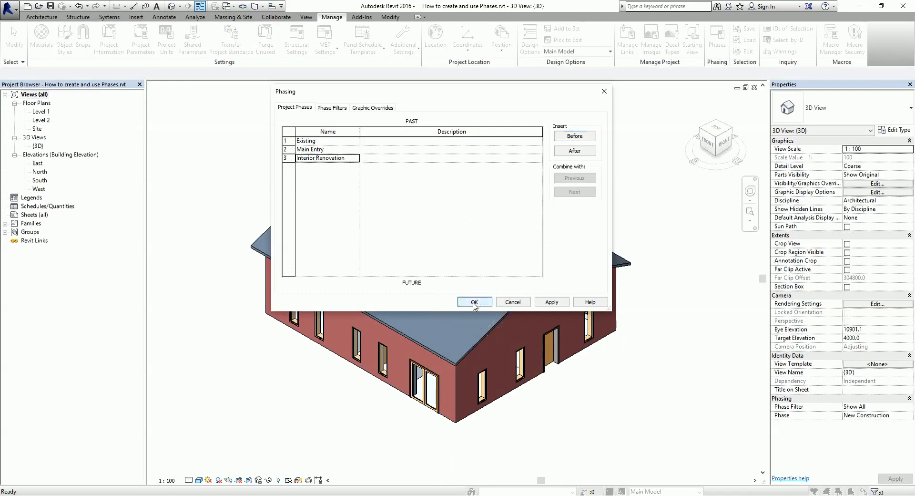
Check the phase properties of the building elements and inspect the interior layout from below.
middle_drag(591, 163, 591, 174)
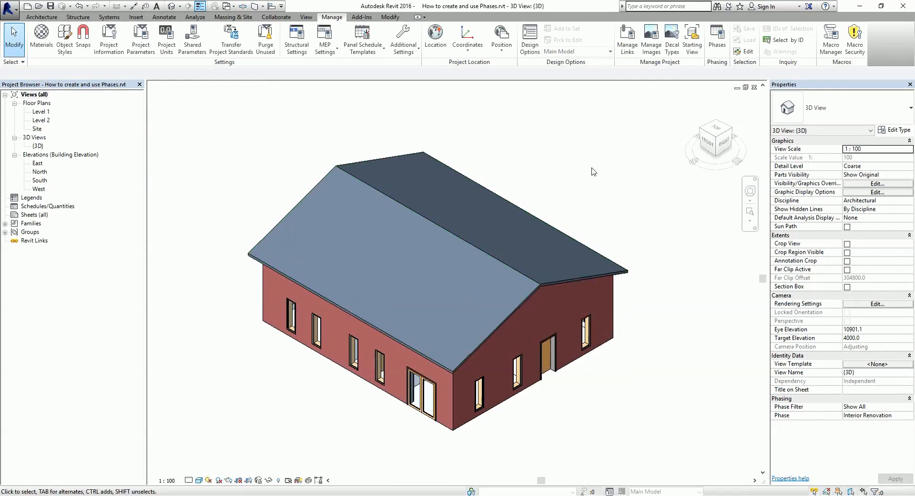
drag(684, 454, 212, 115)
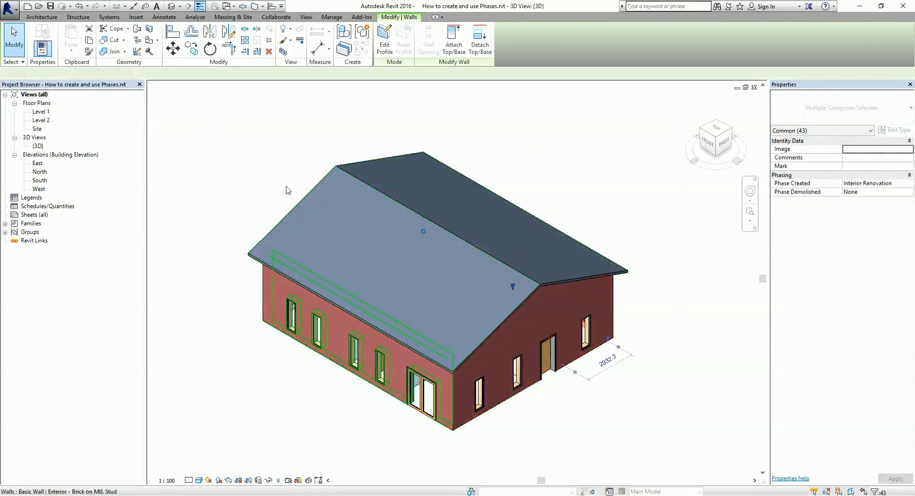
click(587, 147)
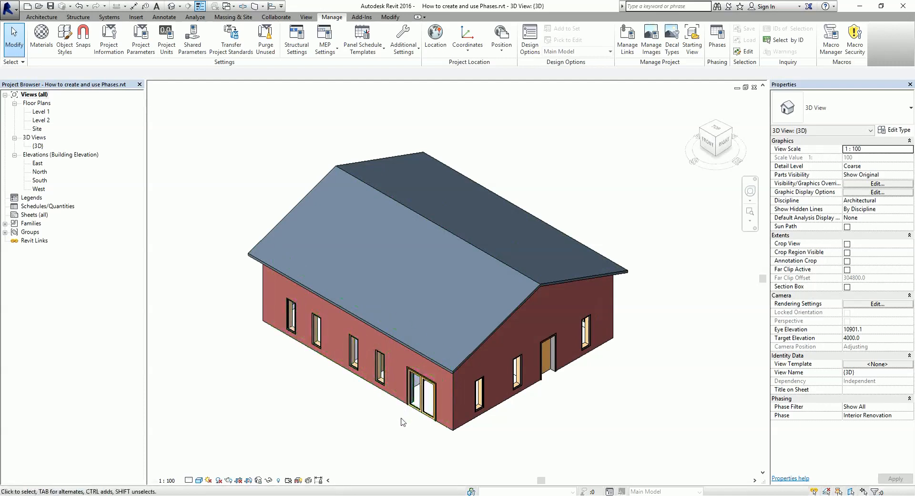
shift+middle_drag(402, 422, 490, 292)
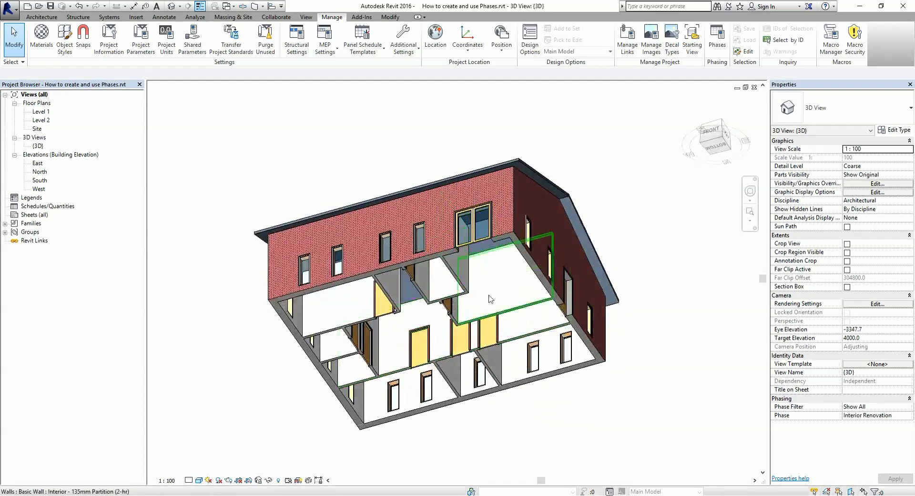
shift+middle_drag(586, 267, 640, 387)
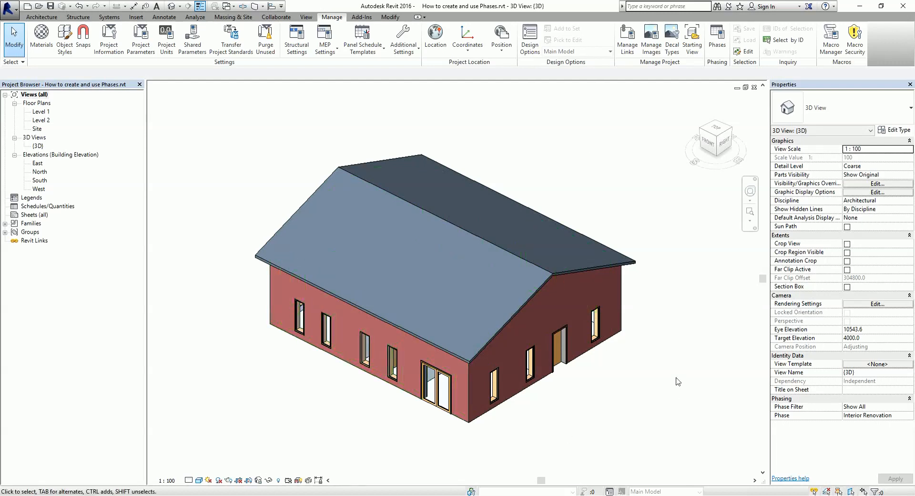
Select the building elements in the 3D view and set their Phase Created to Existing.
drag(210, 119, 683, 451)
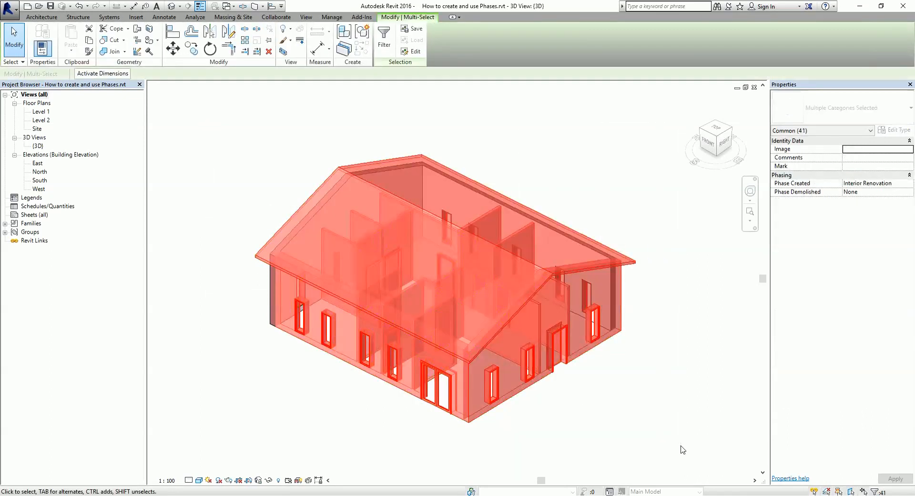
click(901, 186)
click(909, 183)
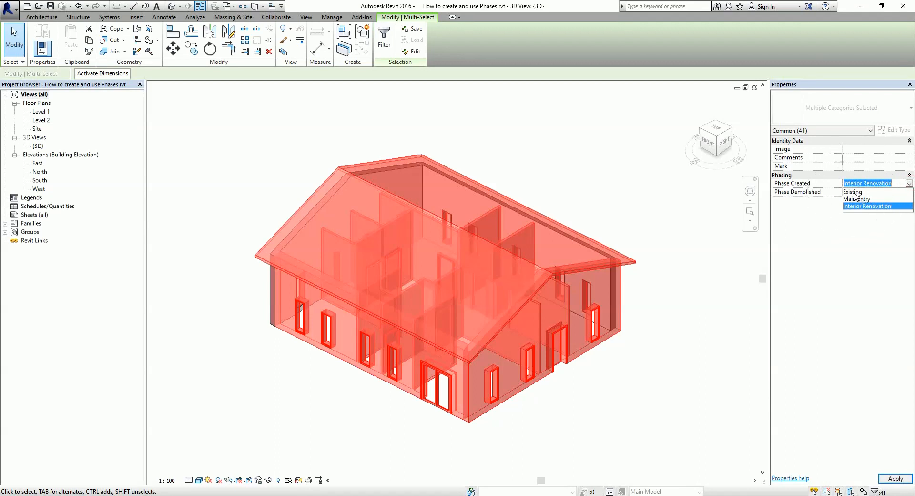
click(855, 192)
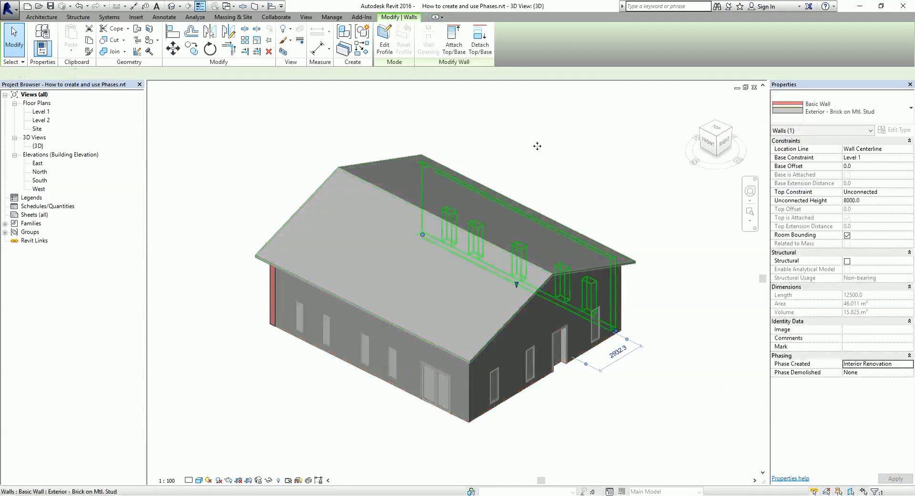
Select the exterior brick wall on the building's left gable end and set its Phase Created to Existing.
click(552, 137)
shift+middle_drag(290, 405, 429, 389)
click(448, 387)
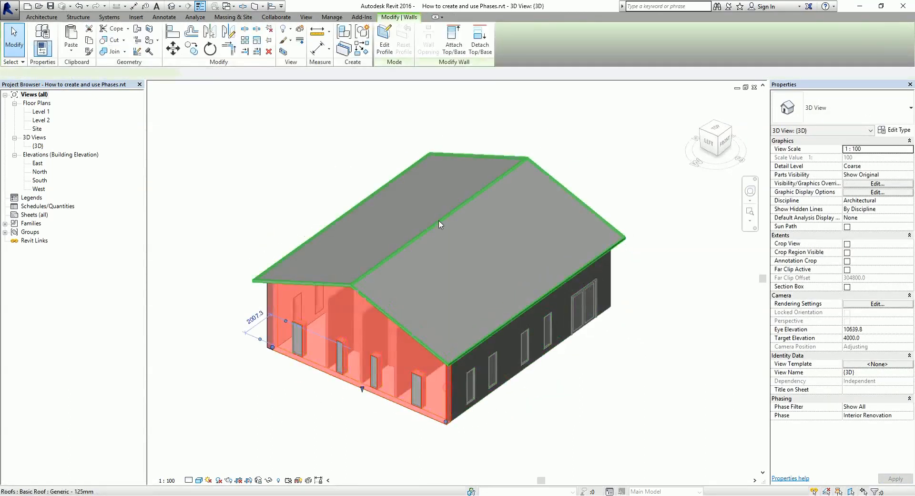
click(909, 364)
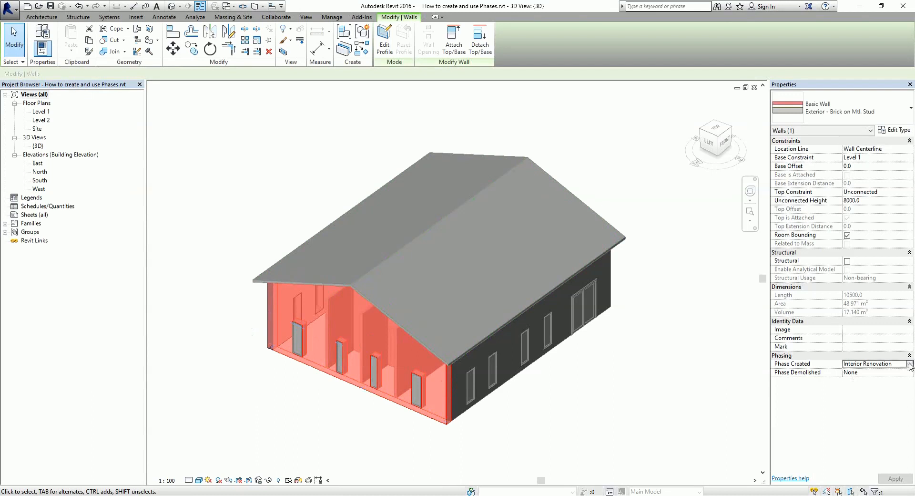
click(909, 364)
click(854, 373)
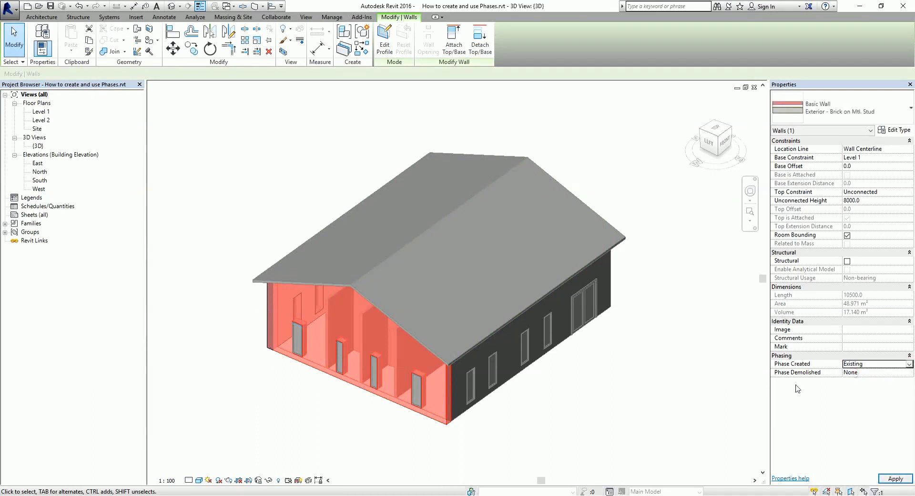
click(637, 435)
Select the whole building in the 3D view and set Phase Created to Existing for all its elements.
shift+middle_drag(636, 435, 586, 431)
drag(584, 436, 248, 157)
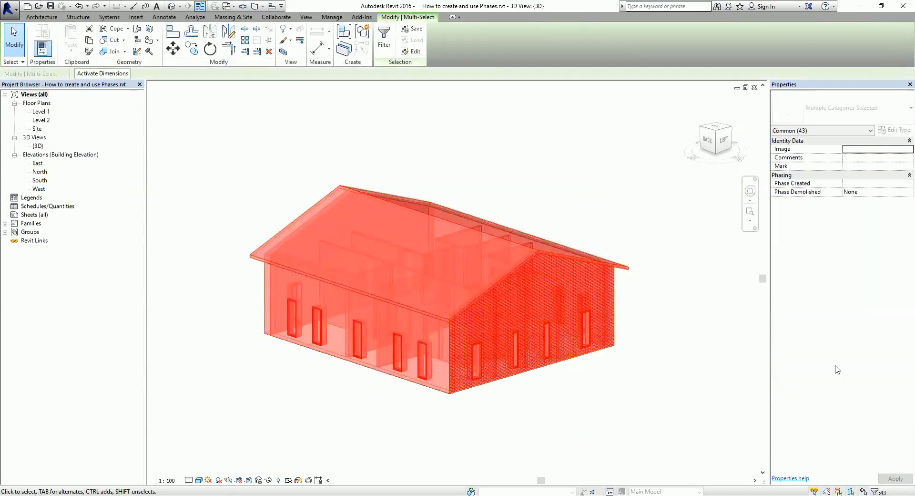
click(911, 186)
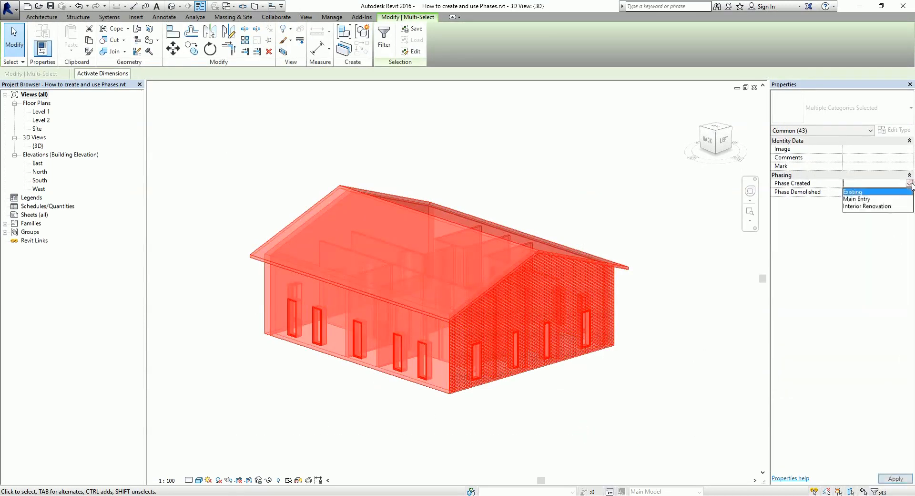
click(853, 193)
click(617, 174)
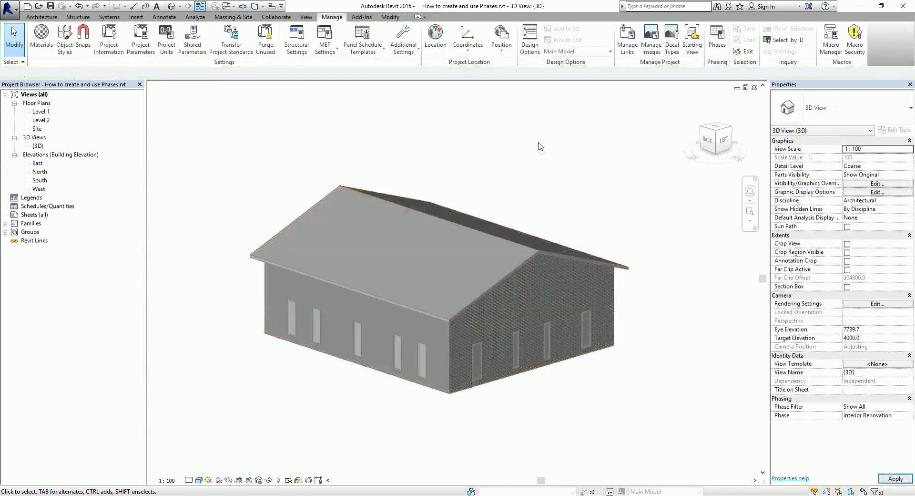
Review the phasing graphic overrides for the Existing, Demolished, New and Temporary statuses, and close the phasing settings.
shift+middle_drag(553, 200, 388, 265)
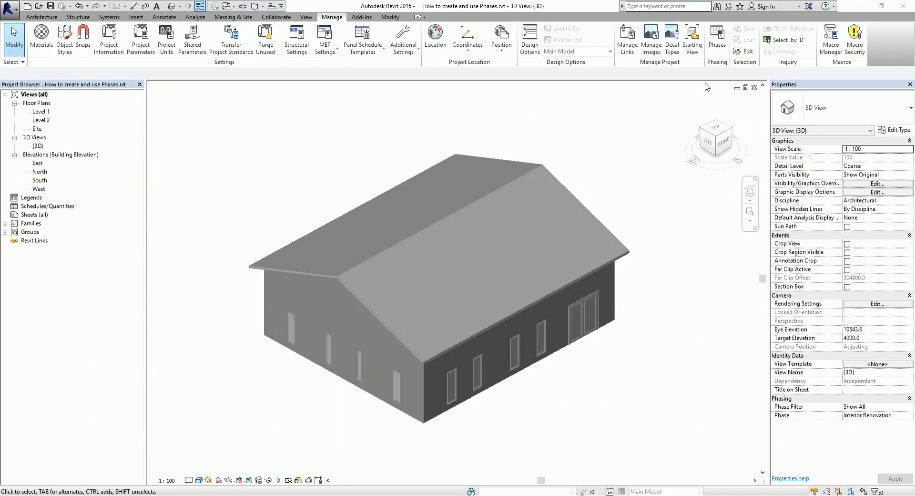
key(ctrl)
click(718, 46)
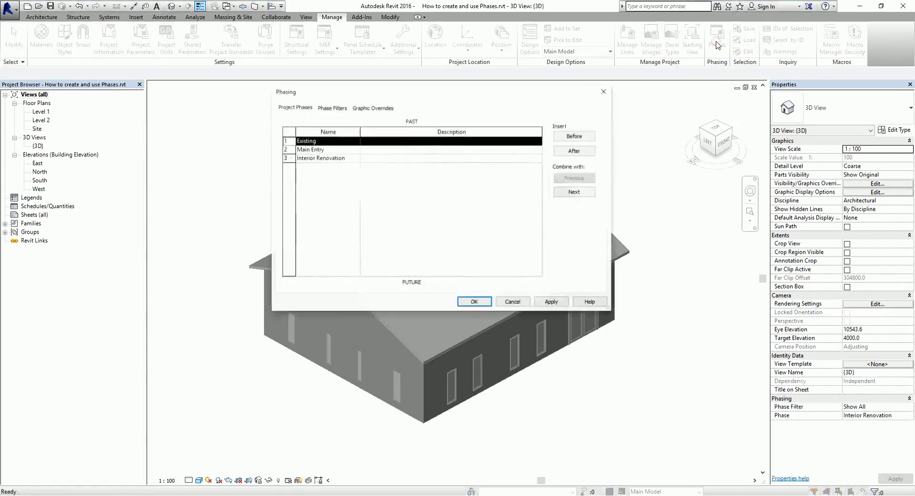
key(ctrl)
click(376, 112)
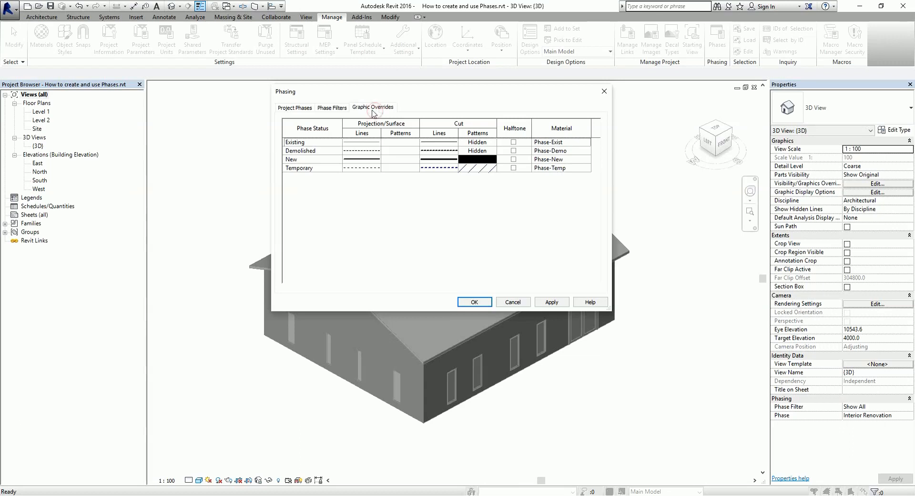
key(ctrl)
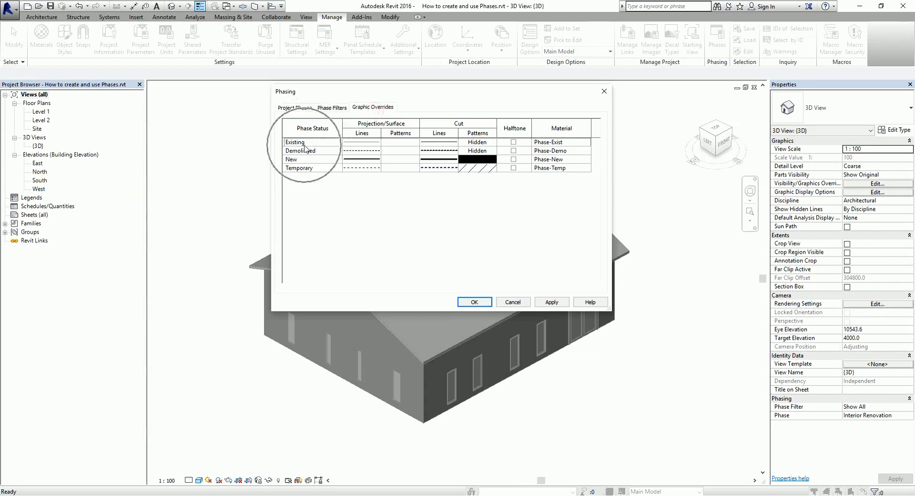
key(ctrl)
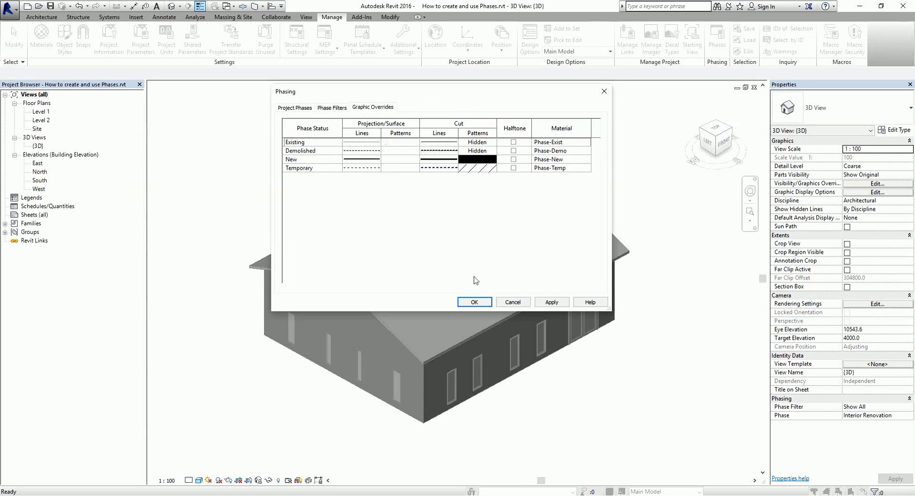
click(475, 302)
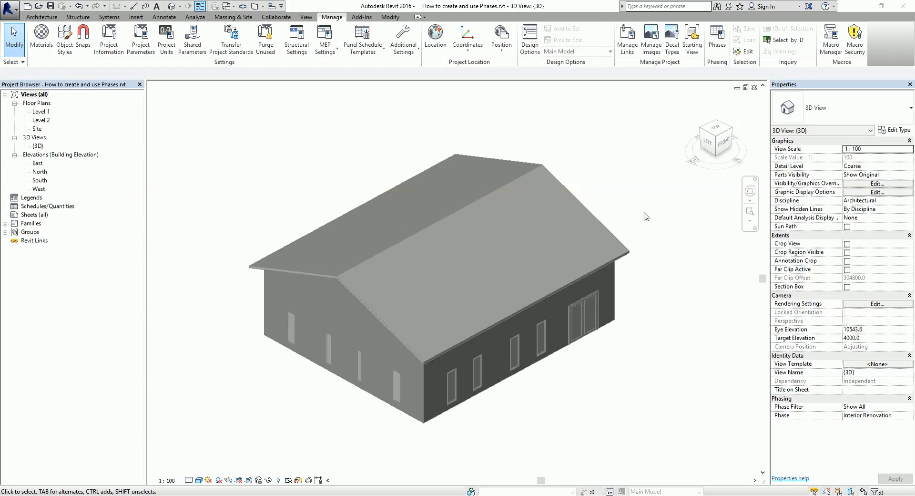
In the phasing graphic overrides, set the Demolished status's projection/surface line color to Red.
click(718, 38)
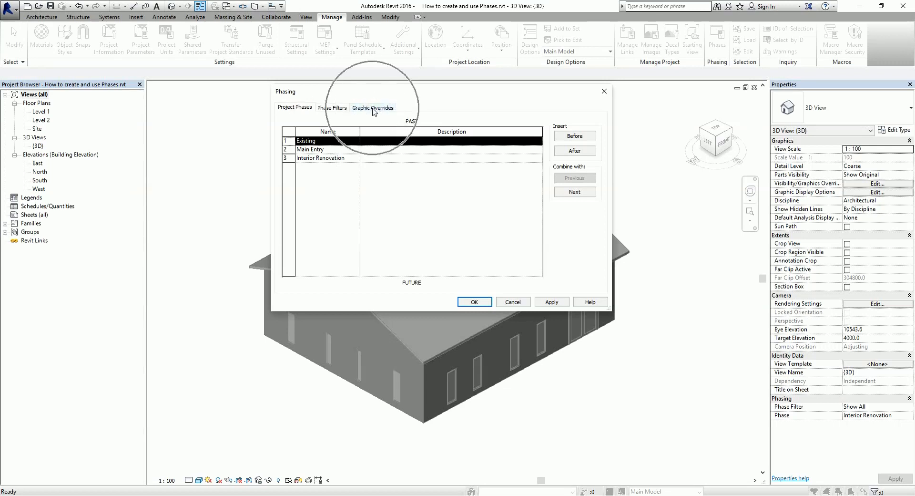
click(373, 108)
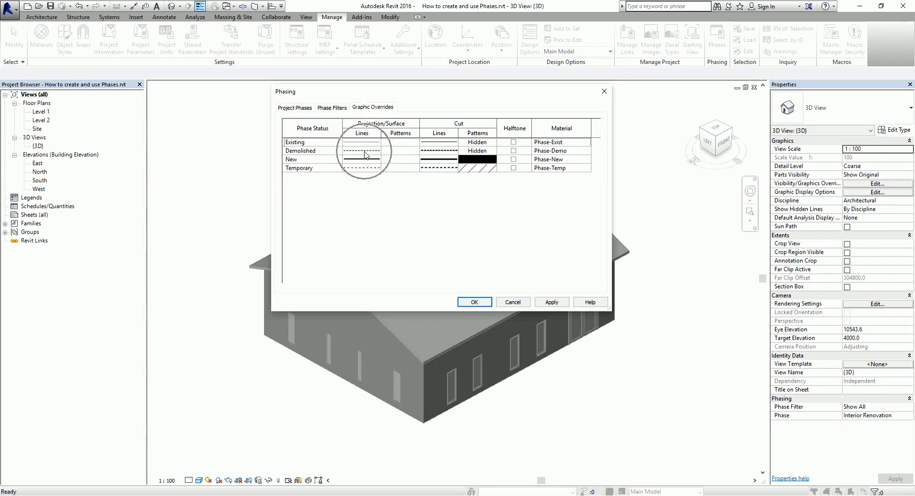
click(365, 152)
click(363, 151)
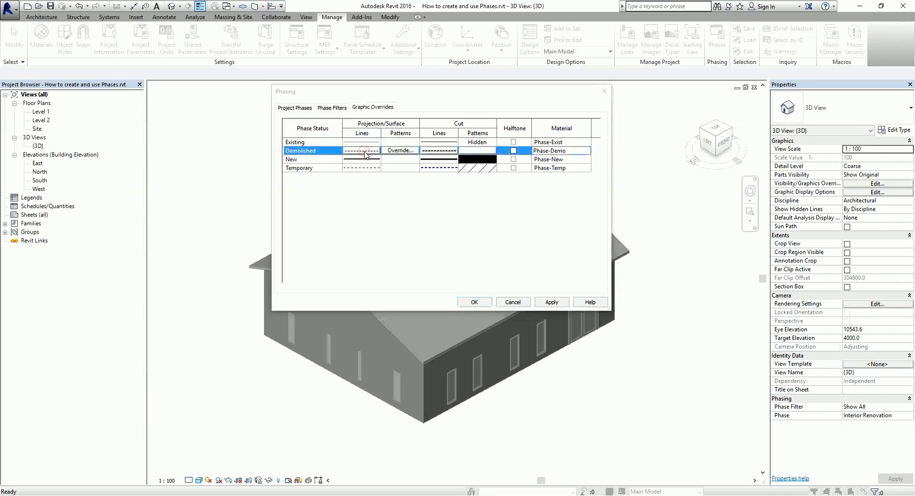
drag(203, 322, 422, 197)
click(420, 237)
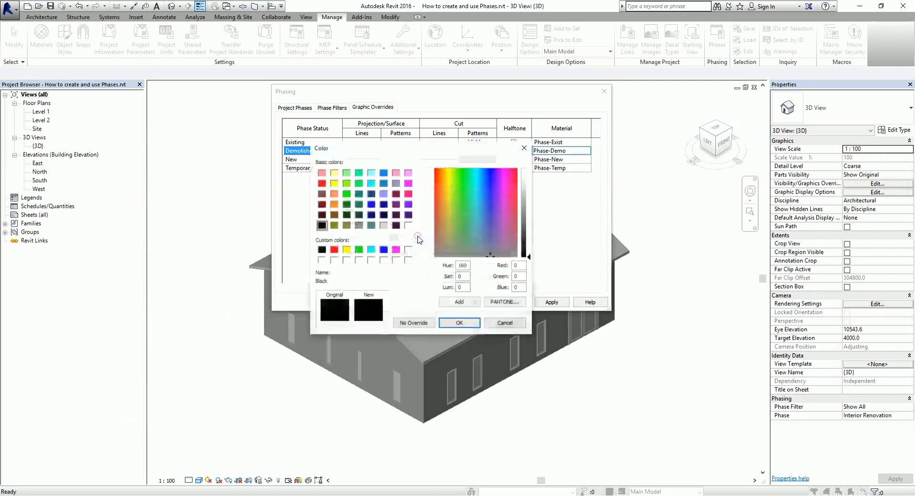
click(333, 249)
click(462, 323)
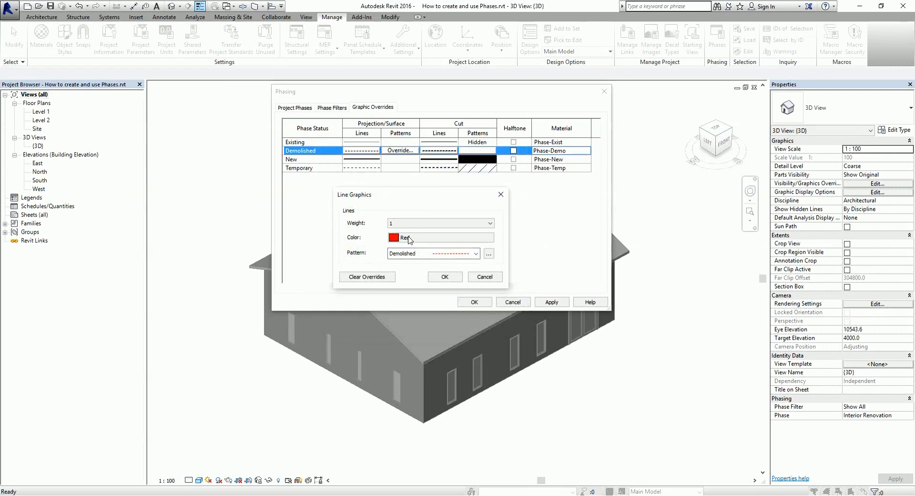
click(450, 278)
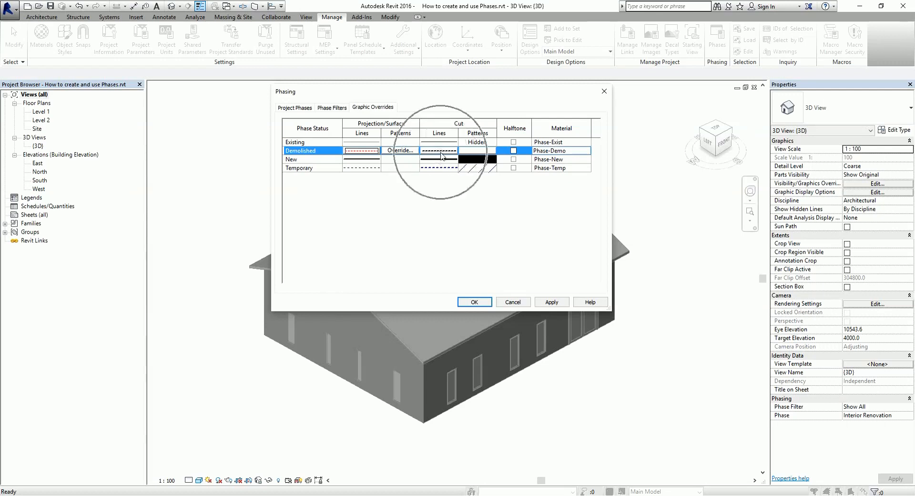
Set the Demolished status's cut line color to Red and accept the phasing settings.
click(442, 154)
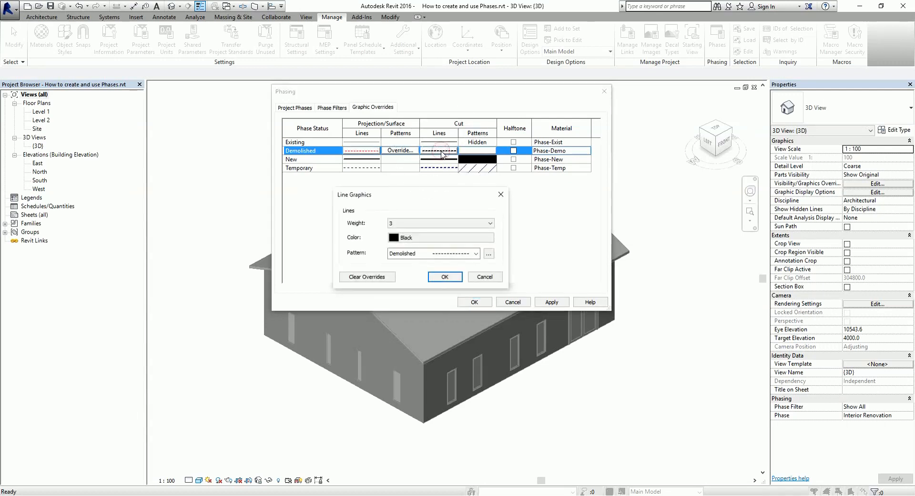
click(428, 240)
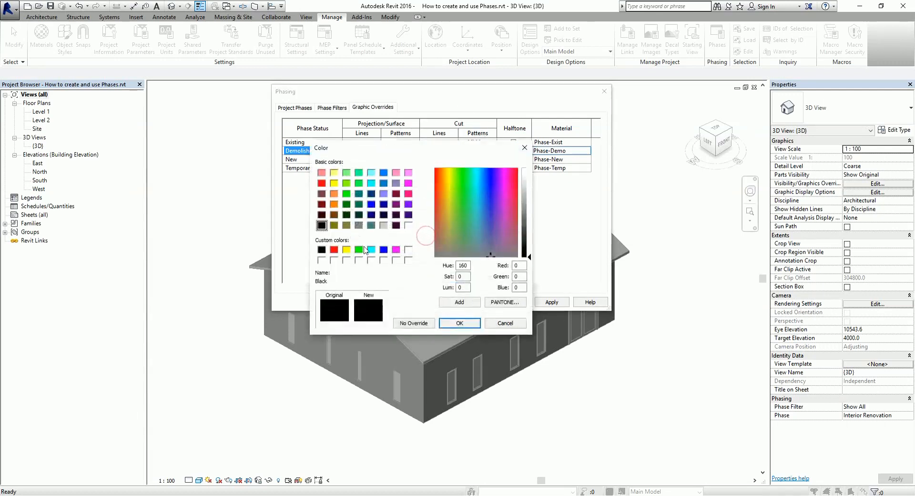
click(335, 249)
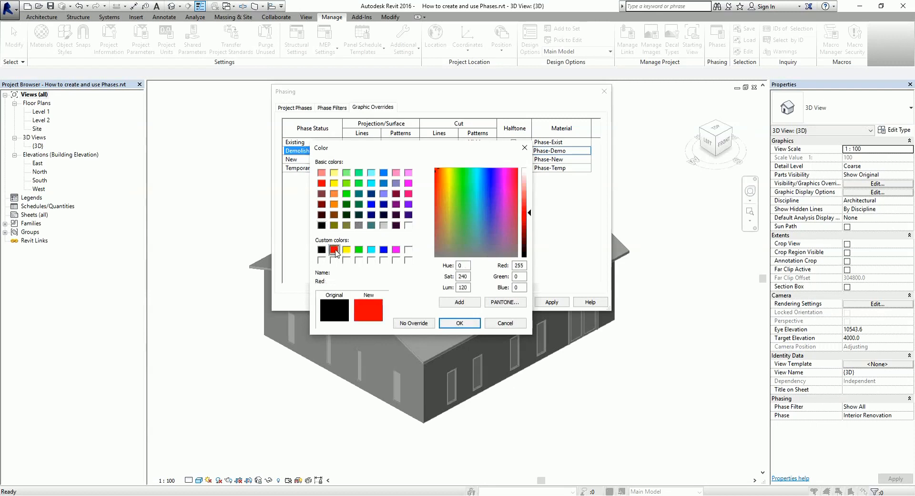
click(454, 325)
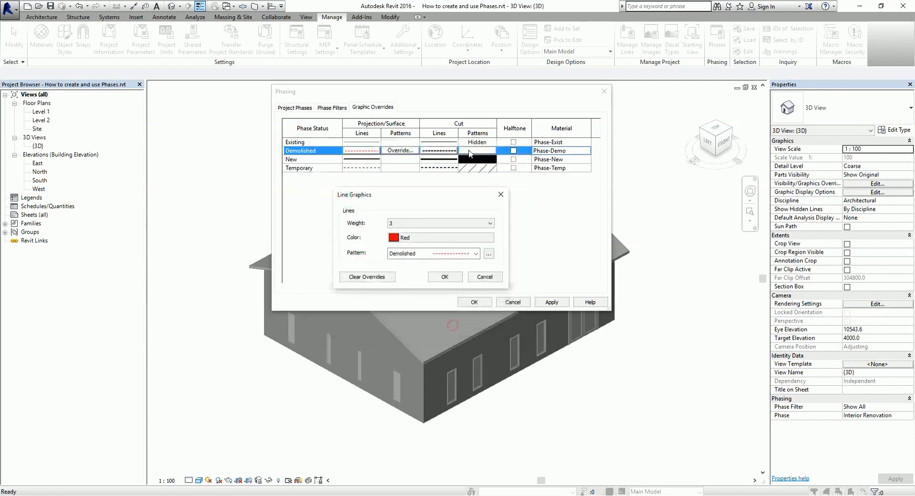
click(445, 277)
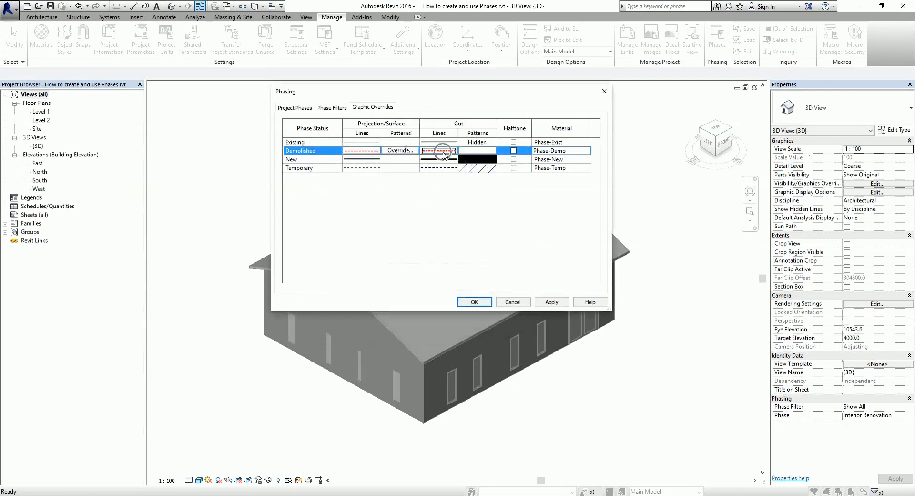
click(475, 302)
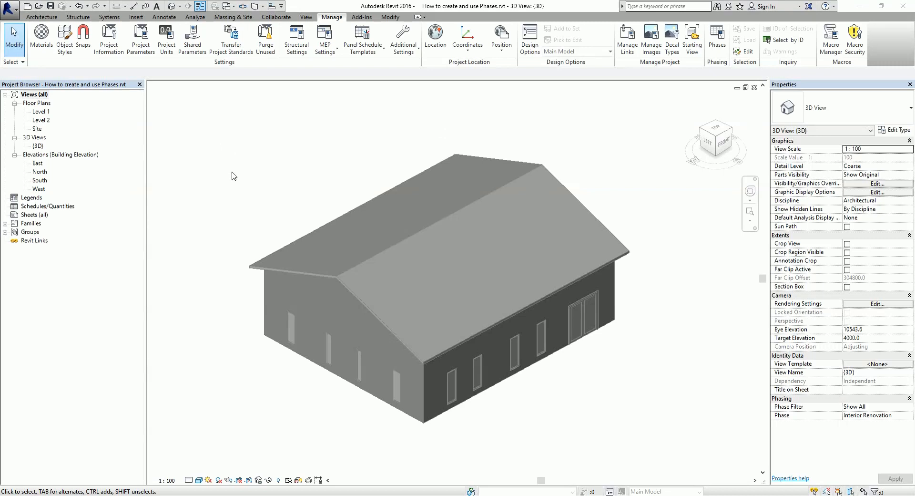
Rename the Level 1 floor plan view to Level 1 Existing without renaming the corresponding level and views.
click(43, 113)
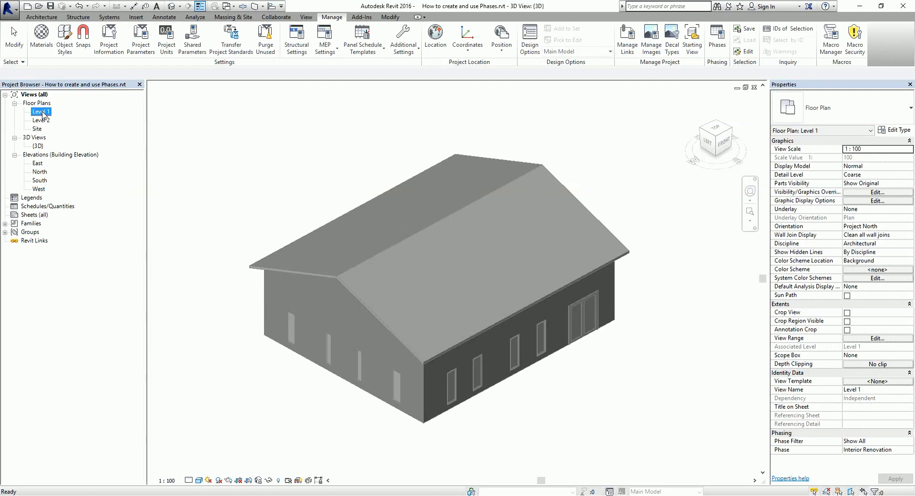
right_click(43, 115)
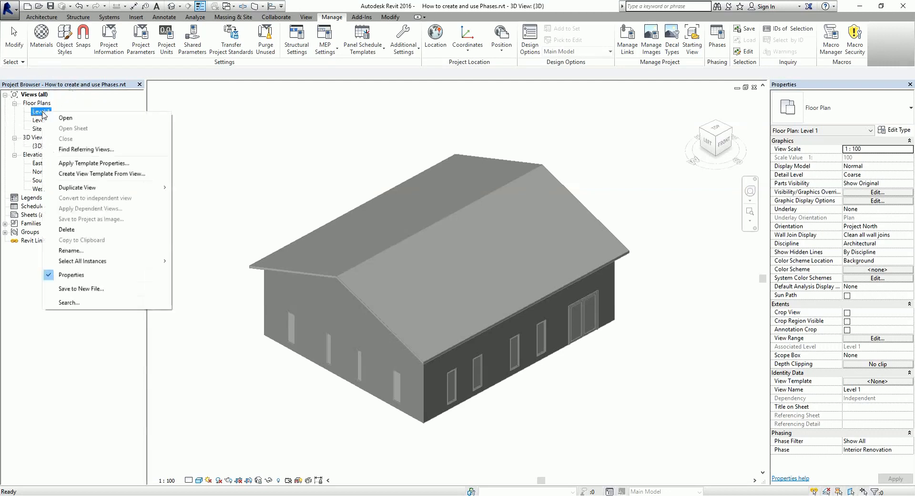
click(72, 251)
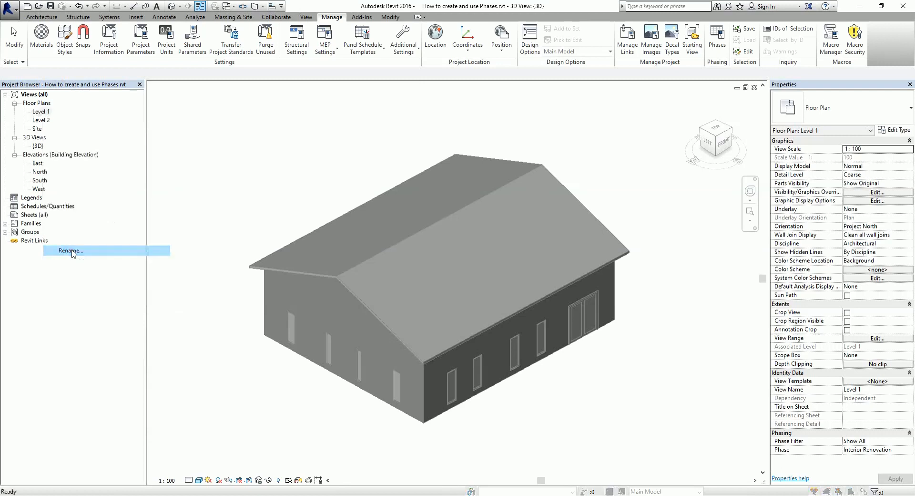
click(442, 260)
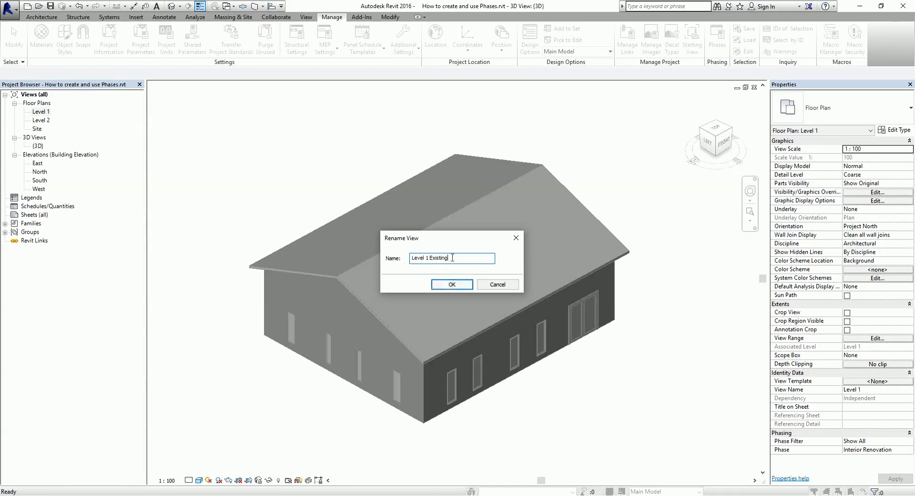
click(453, 284)
click(514, 259)
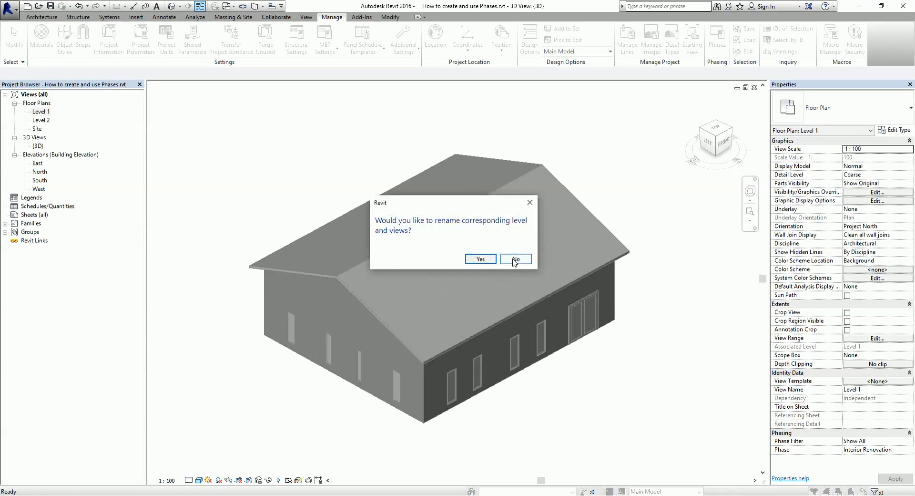
click(515, 260)
Open the Level 1 Existing floor plan and set its Phase Filter to Show Complete and its Phase to Existing.
click(59, 113)
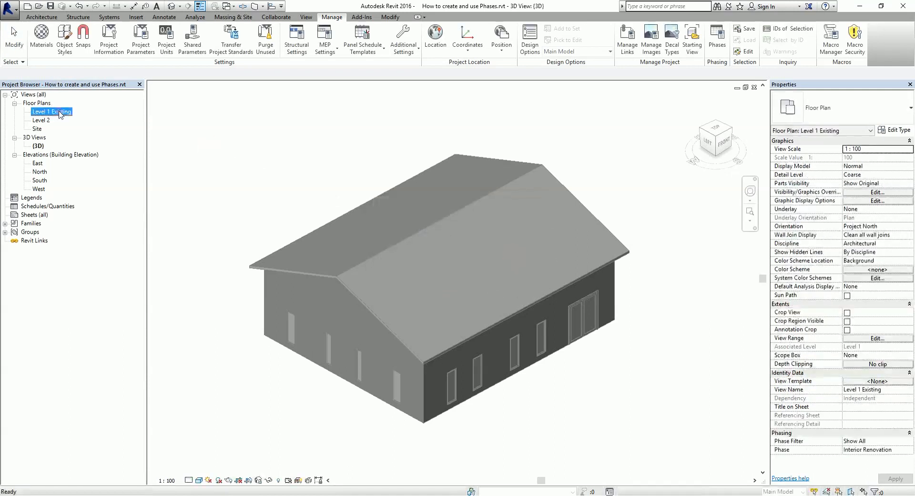
double_click(60, 112)
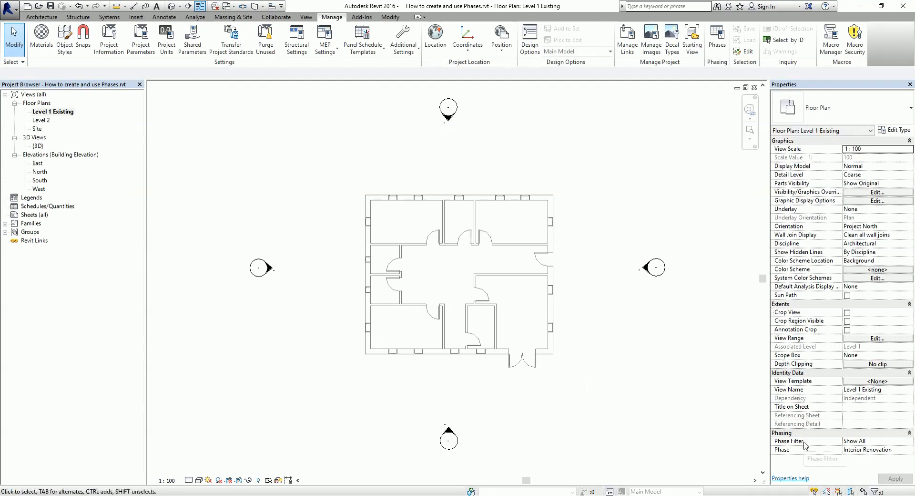
click(910, 440)
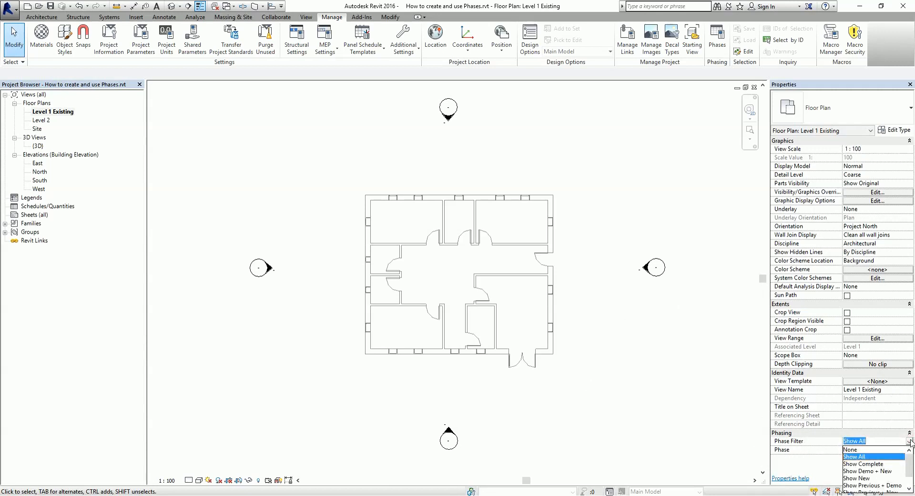
click(871, 464)
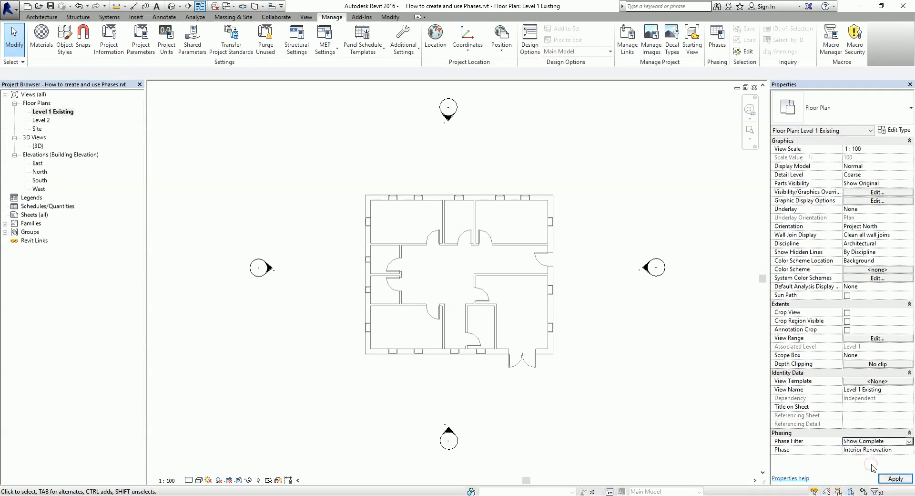
click(909, 450)
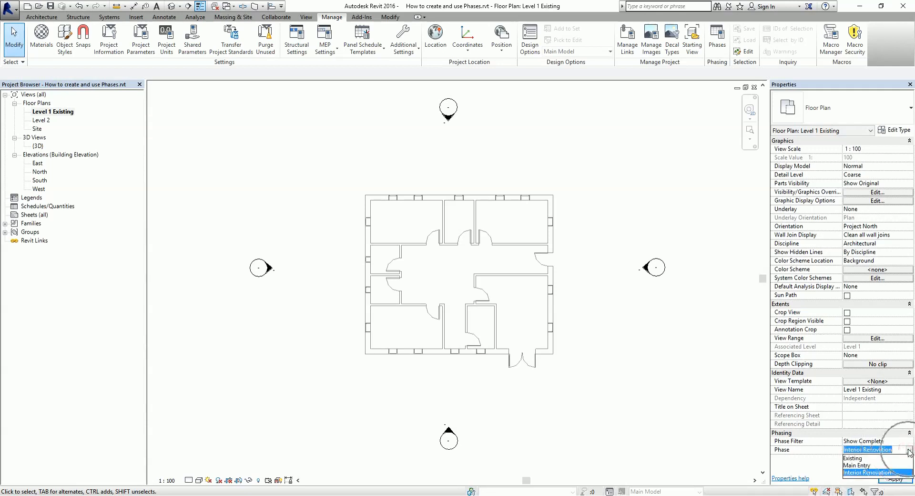
click(854, 458)
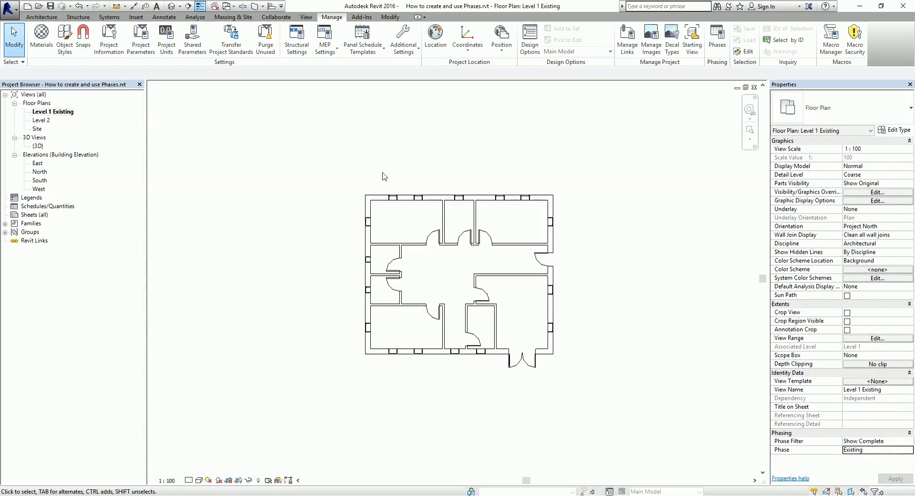
Examine how the Show Complete phase filter displays new, existing, demolished and temporary elements, and close the phasing settings.
click(864, 443)
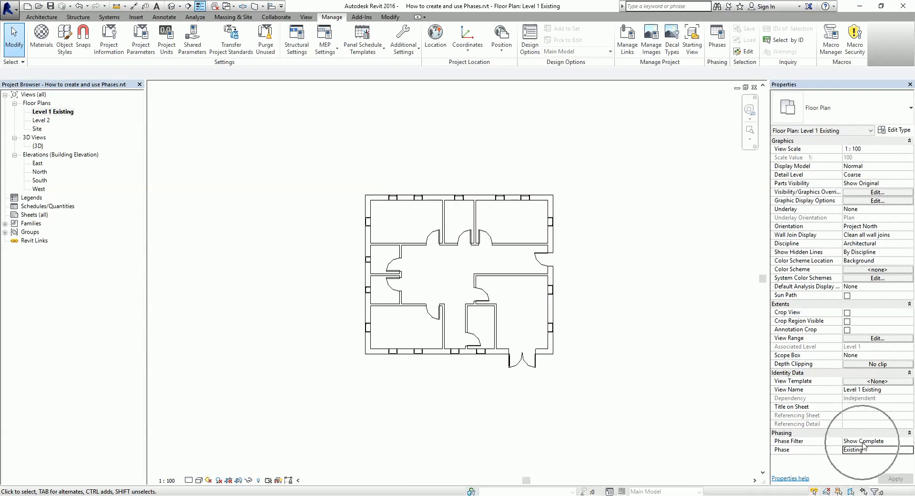
click(717, 39)
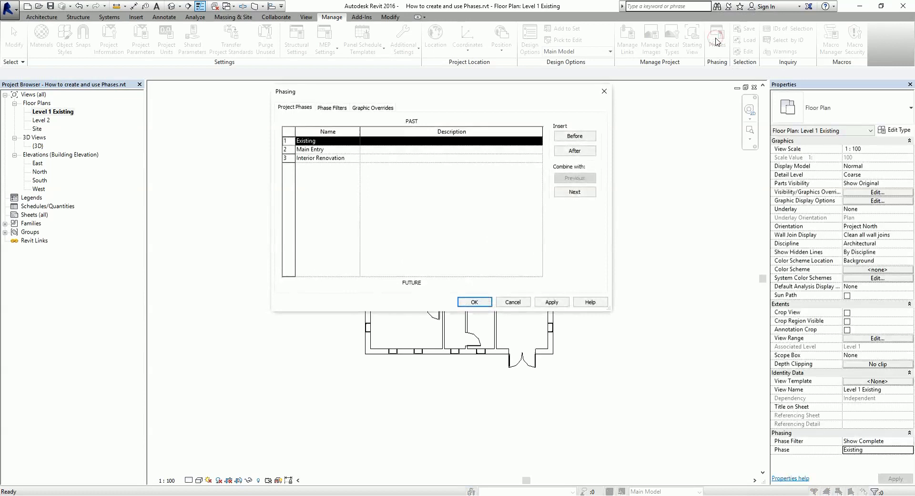
click(332, 109)
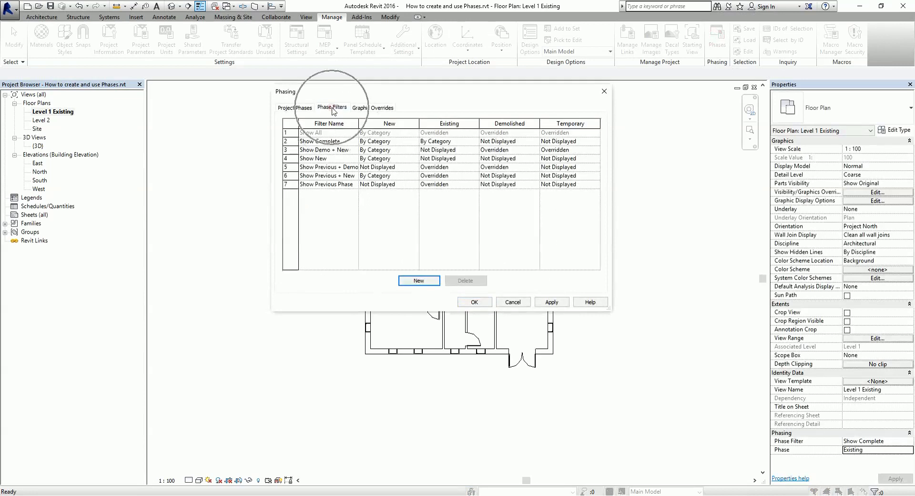
click(314, 143)
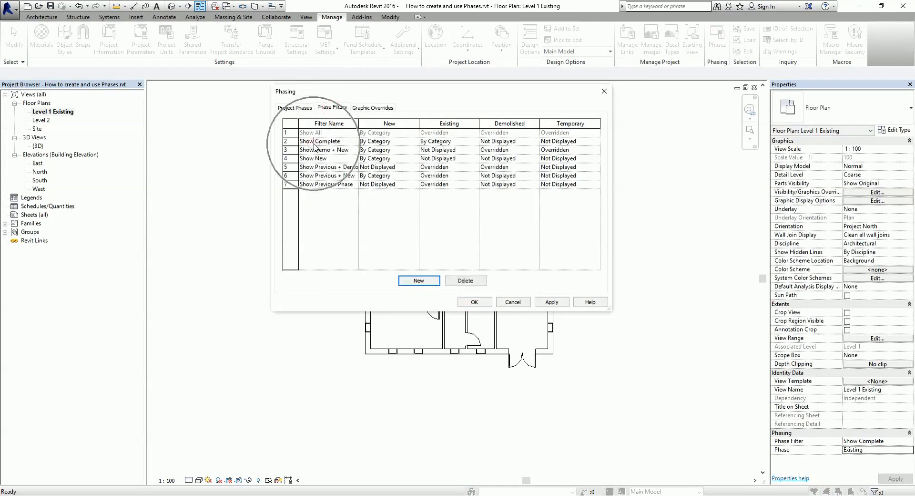
click(398, 144)
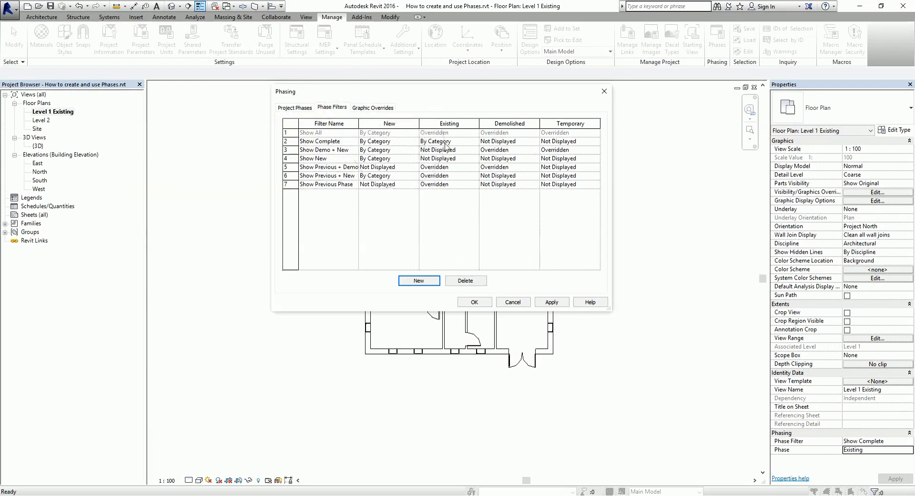
click(552, 145)
click(512, 143)
click(474, 302)
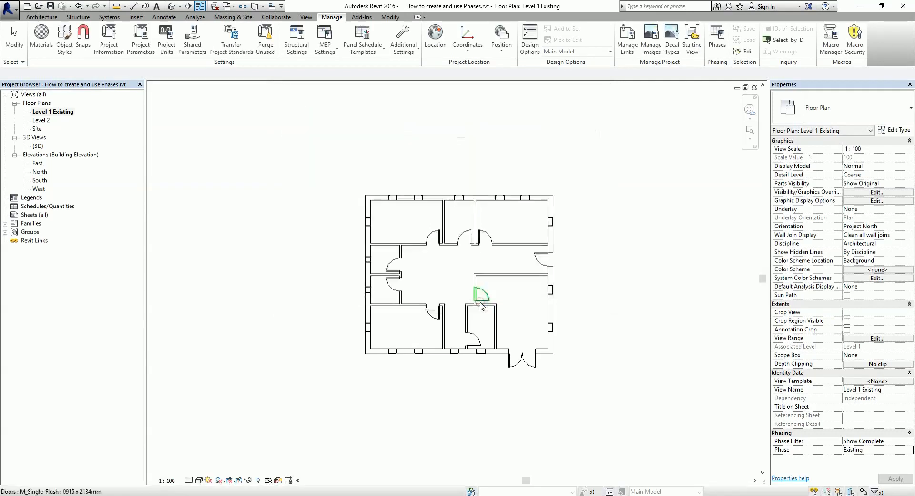
Duplicate the Level 1 Existing floor plan view without detailing.
click(643, 234)
scroll(560, 332, up, 1)
scroll(560, 328, up, 3)
middle_drag(484, 299, 532, 327)
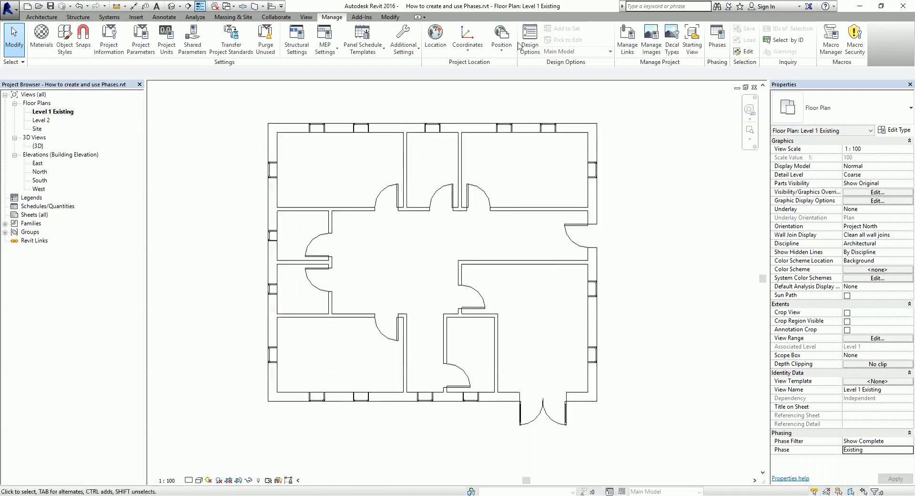
right_click(62, 115)
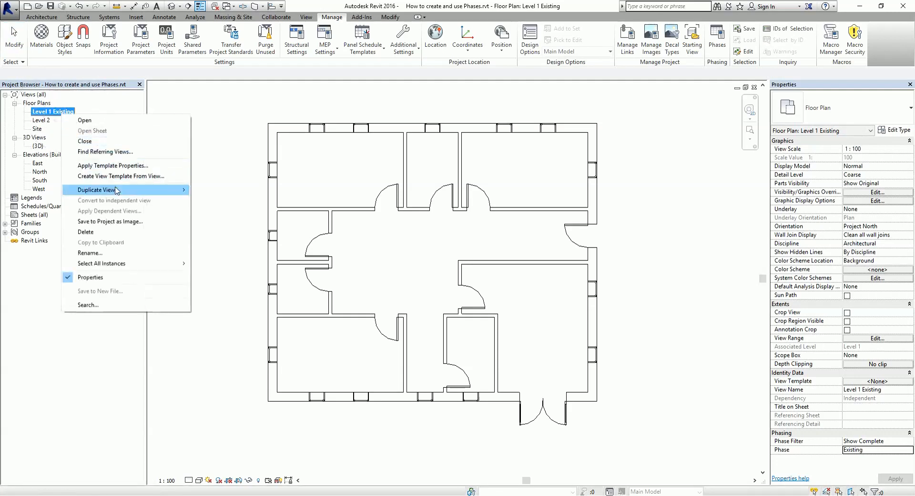
mouse_move(117, 191)
click(216, 190)
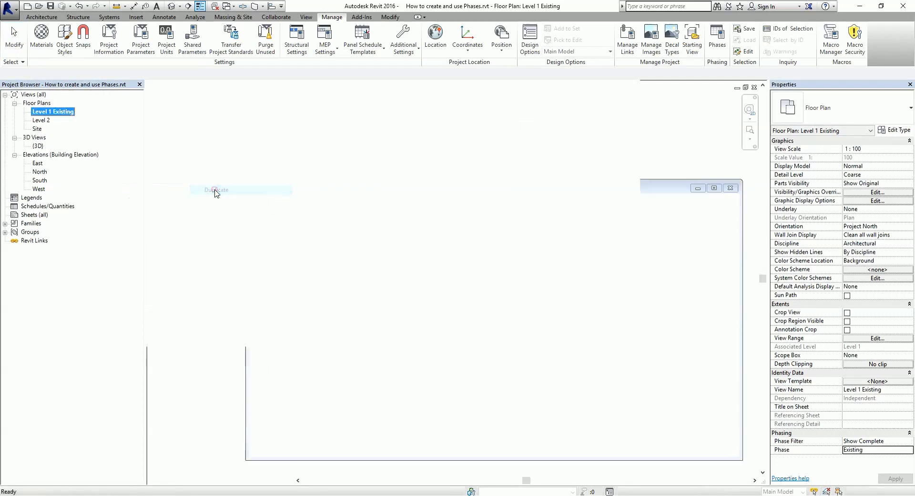
Rename the copied Level 1 Existing floor plan view as Exterior Demolition.
right_click(77, 123)
click(113, 261)
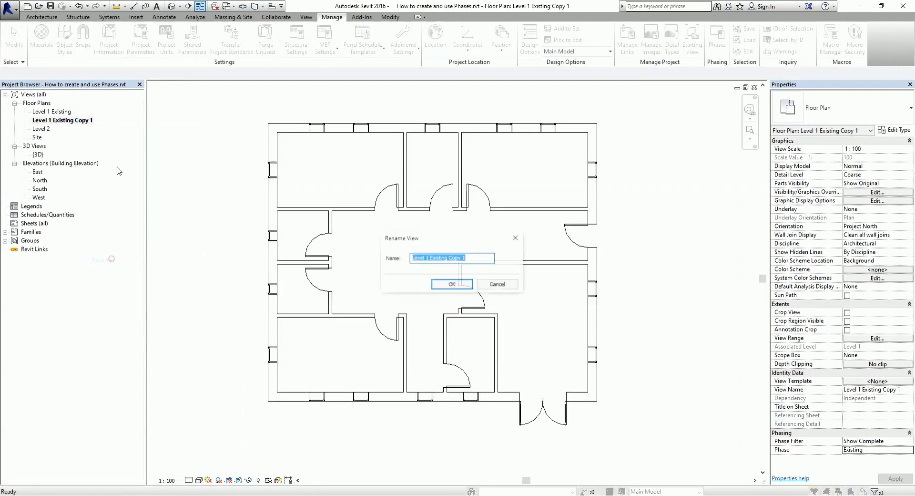
double_click(480, 257)
key(ctrl+a)
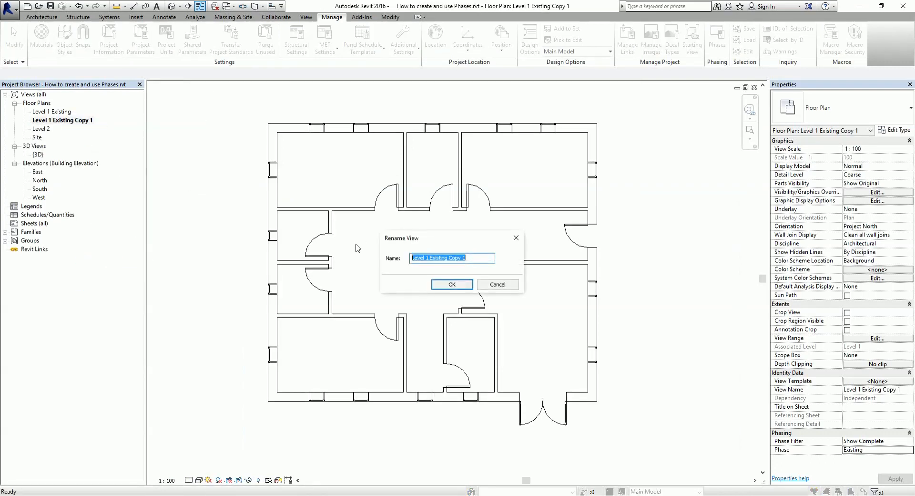
text(Exterior Demolition)
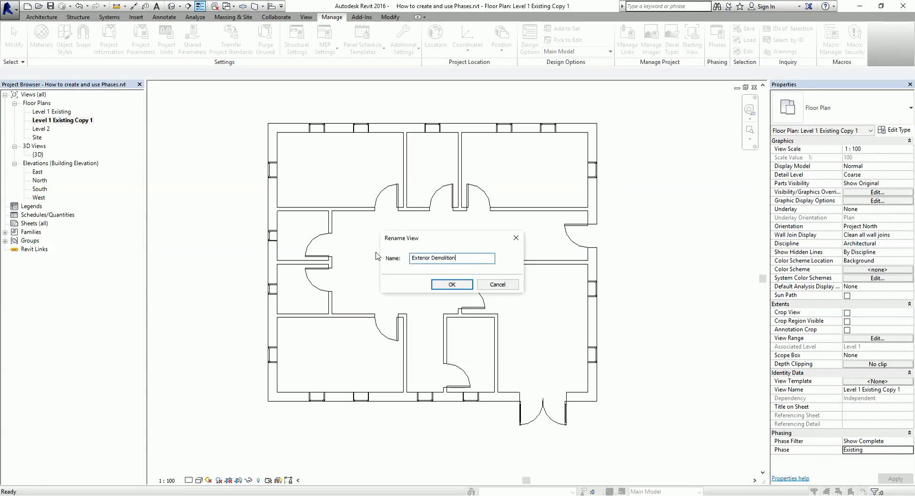
click(453, 285)
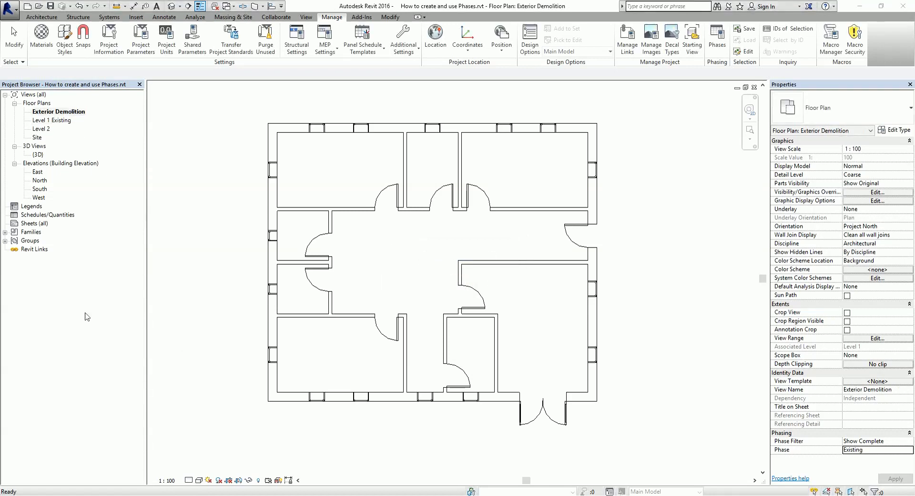
Duplicate the Level 1 Existing floor plan with detailing and rename the copy as Main Entry.
right_click(52, 120)
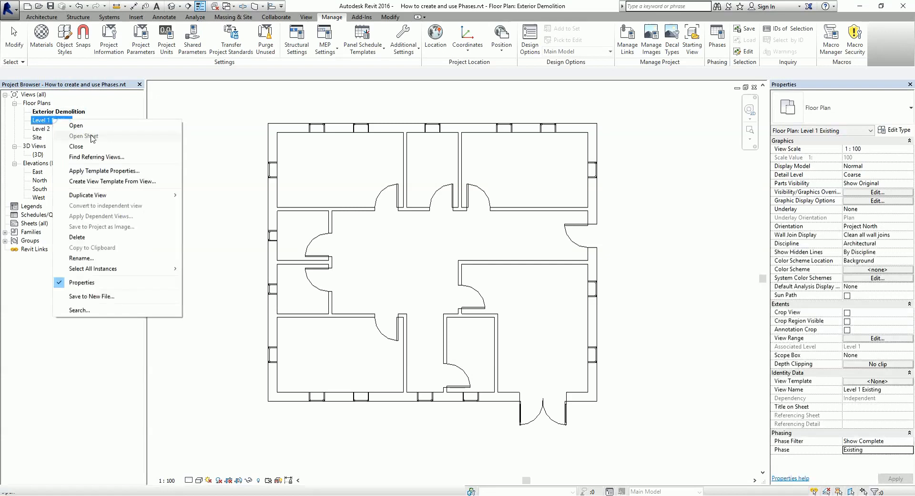
mouse_move(126, 197)
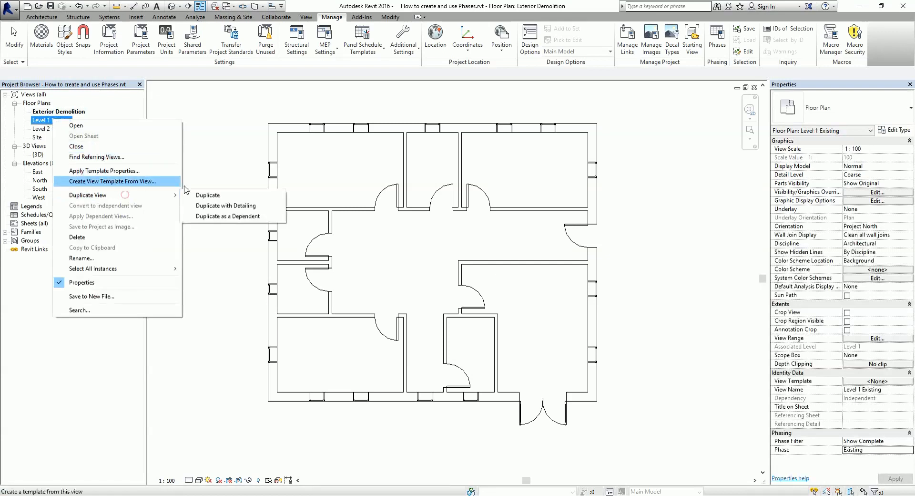
click(233, 210)
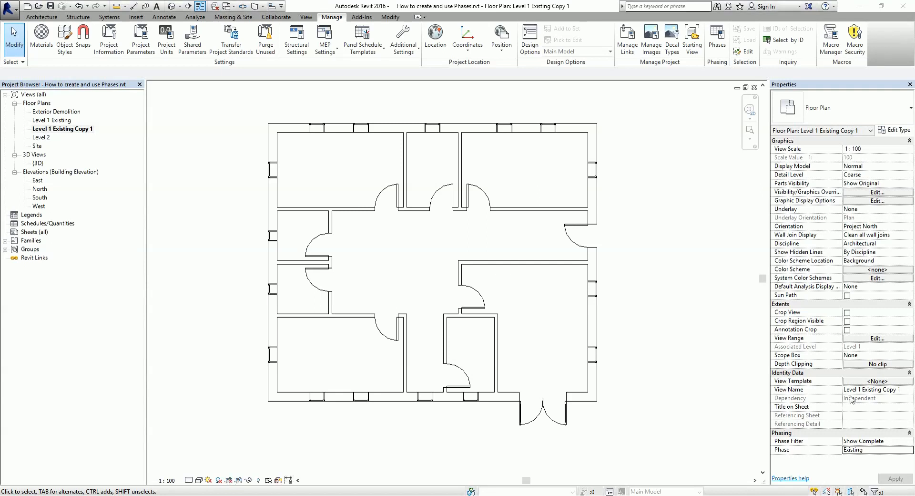
key(ctrl)
right_click(71, 133)
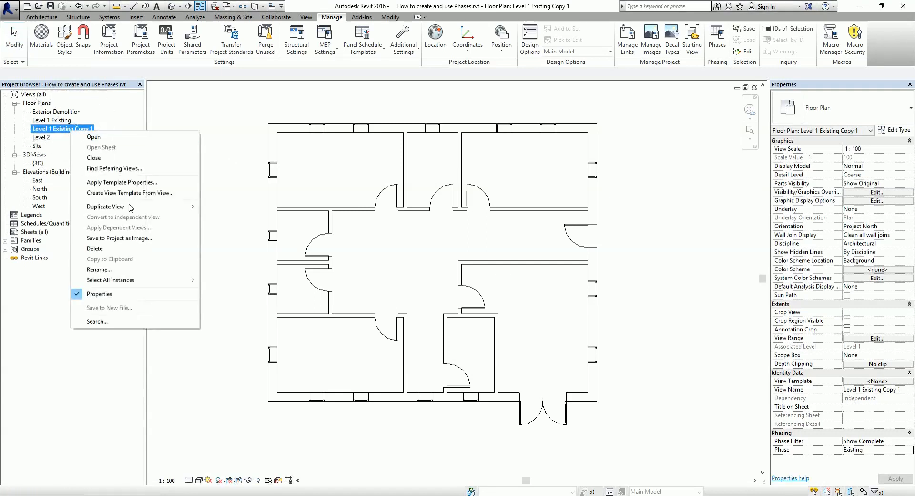
click(117, 270)
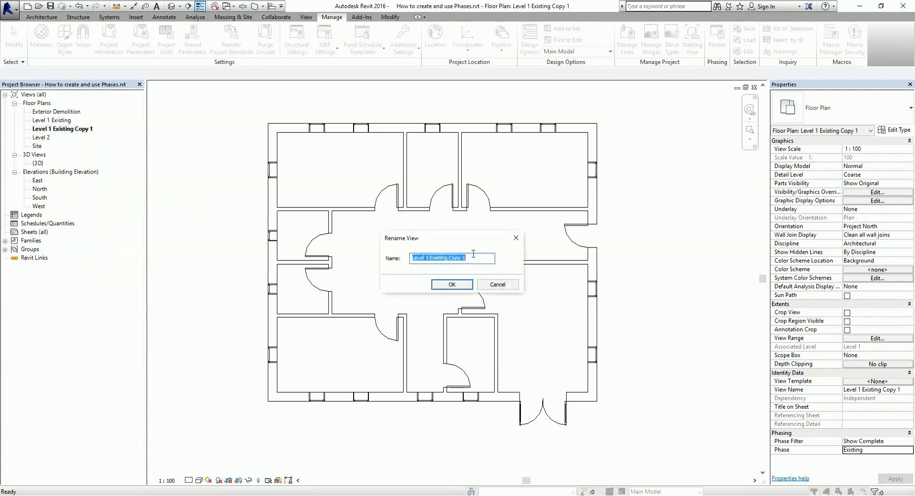
text(Main Entry)
click(459, 284)
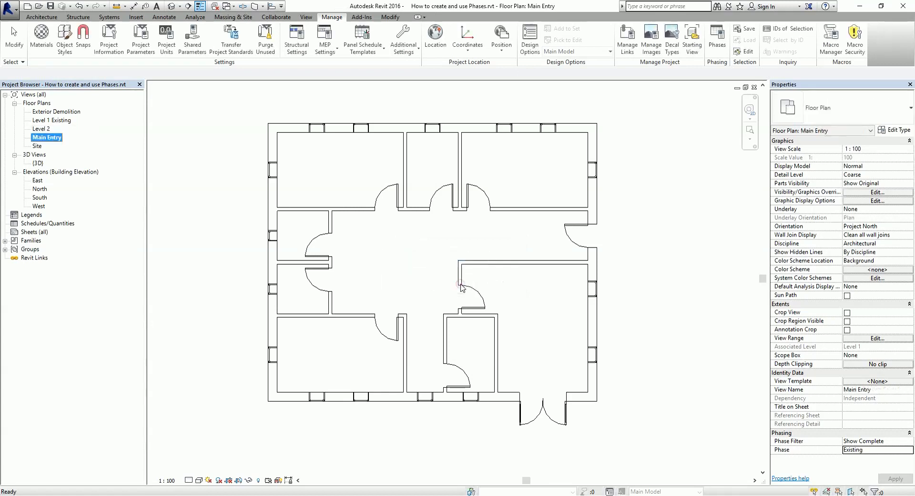
Duplicate the Level 1 Existing floor plan with detailing and rename the copy as Interior Demolition.
right_click(52, 121)
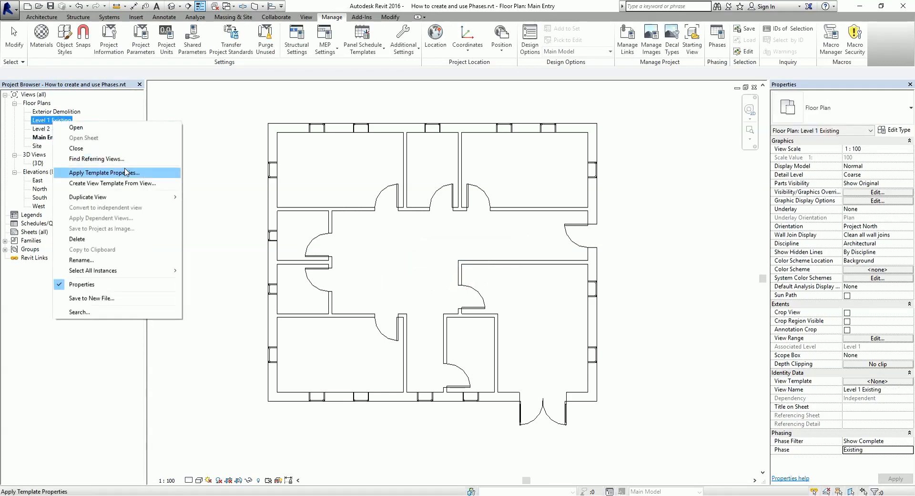
mouse_move(134, 197)
click(226, 212)
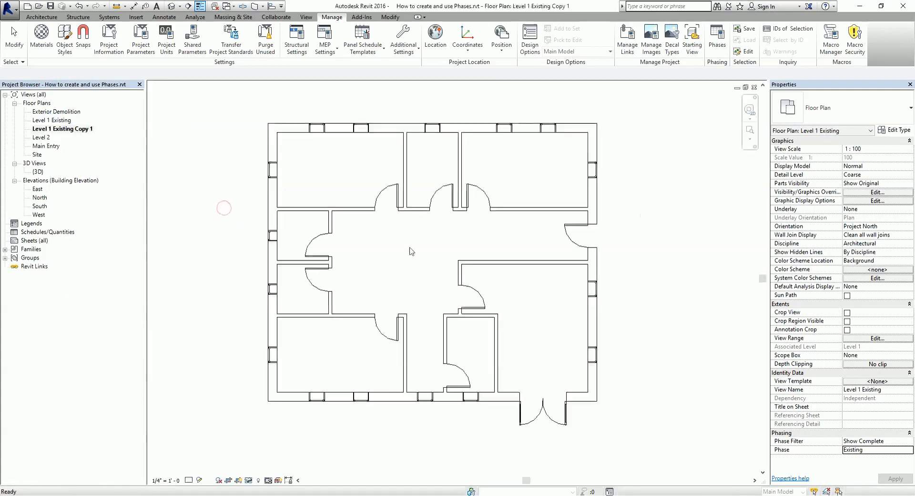
right_click(80, 132)
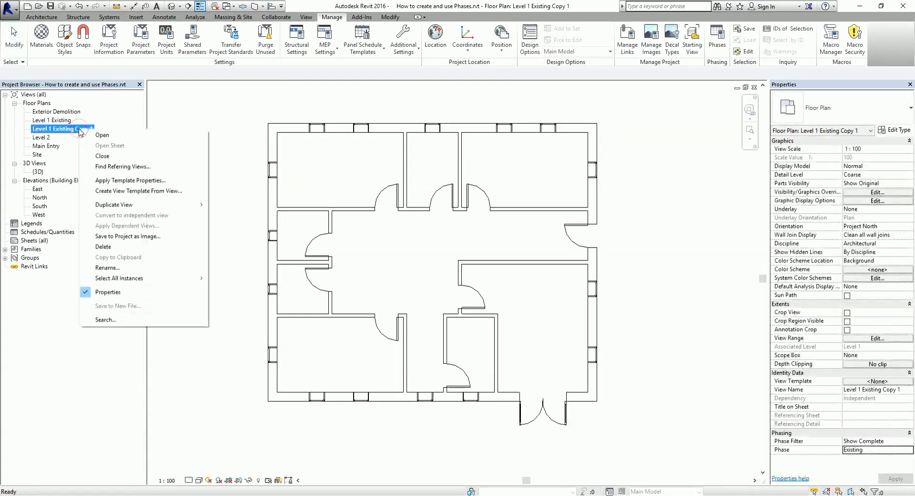
click(113, 266)
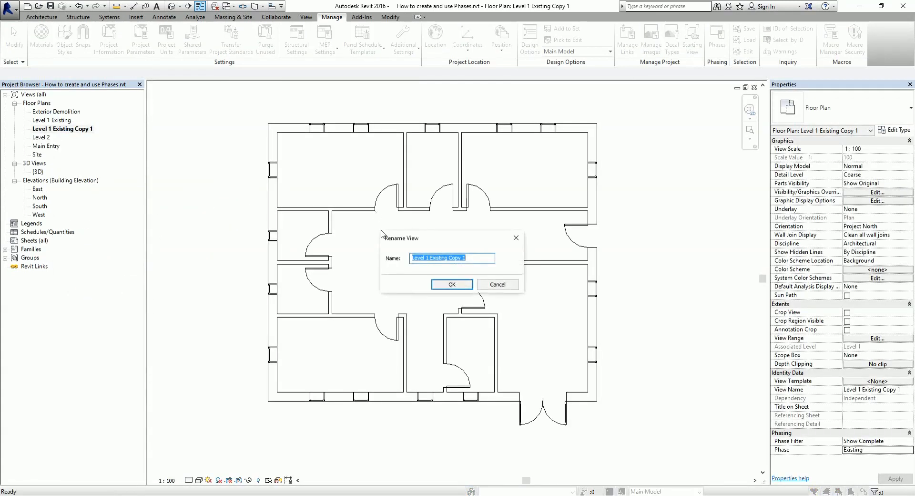
drag(475, 259, 392, 242)
text(Interior Demoliti)
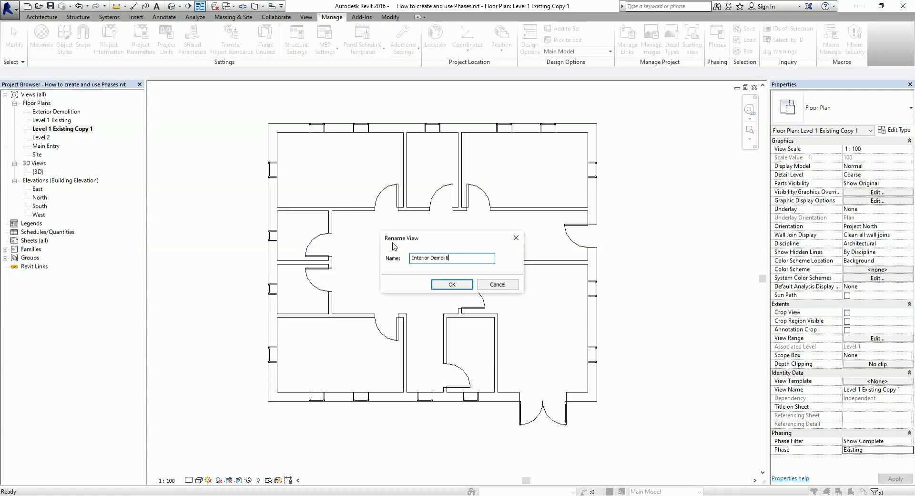
click(460, 261)
click(461, 283)
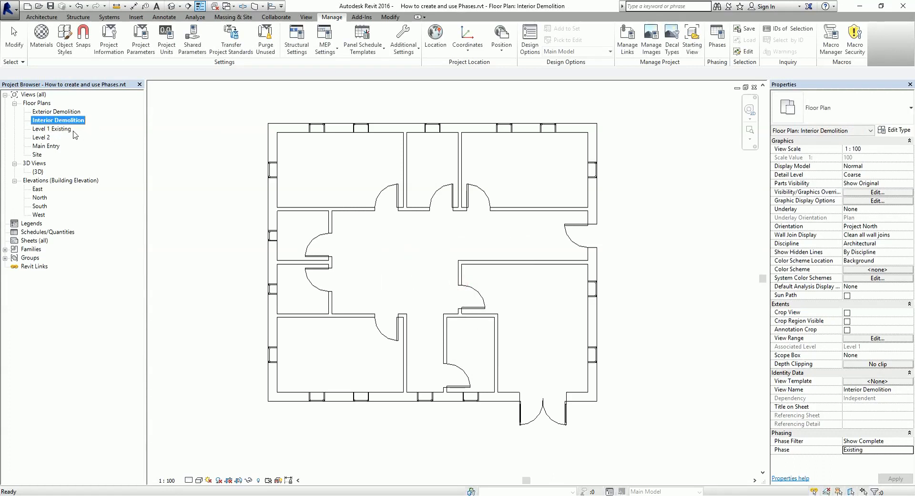
Duplicate the Level 1 Existing floor plan without detailing and rename the copy as Interior Renovation.
right_click(62, 129)
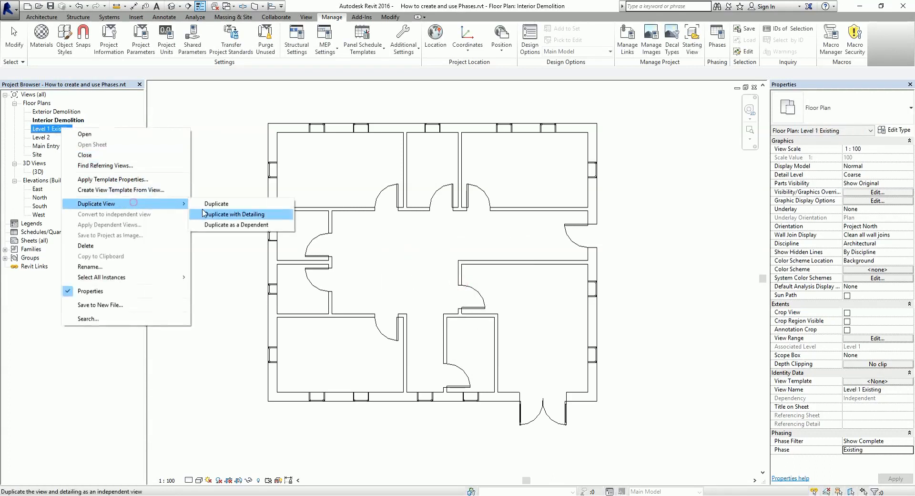
click(208, 204)
right_click(85, 138)
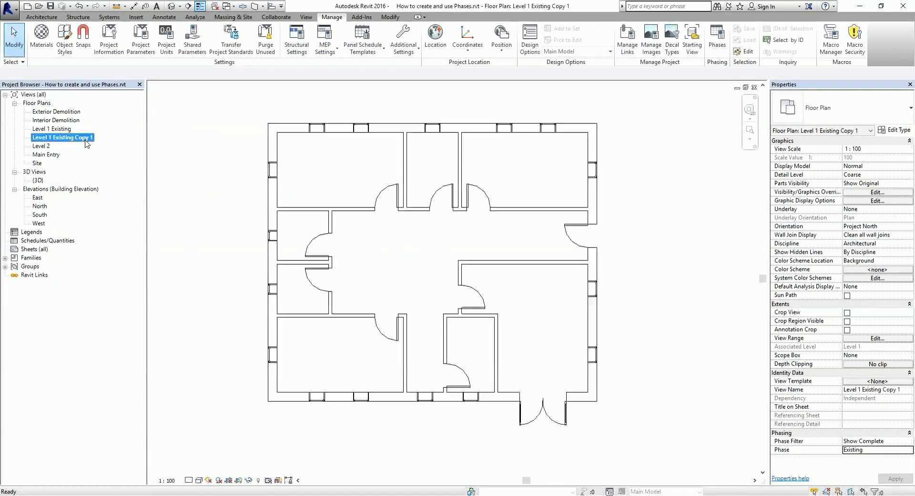
click(153, 279)
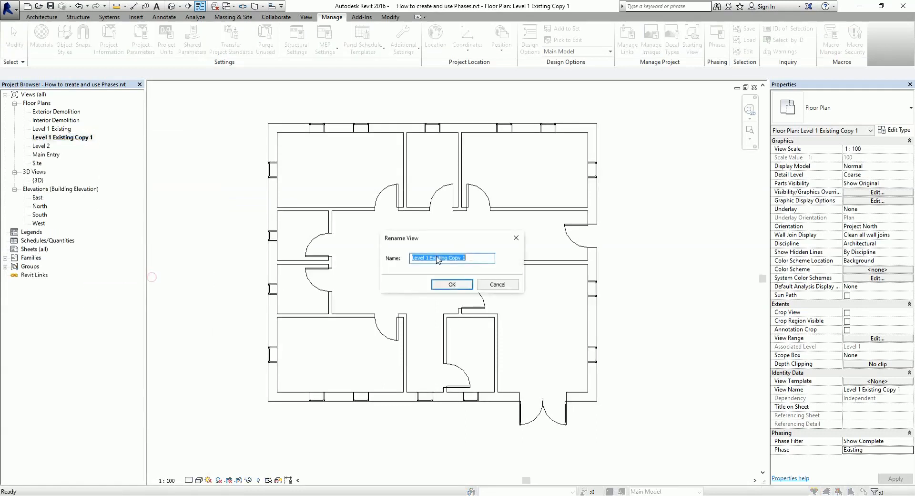
text(Interior Renovation)
click(451, 285)
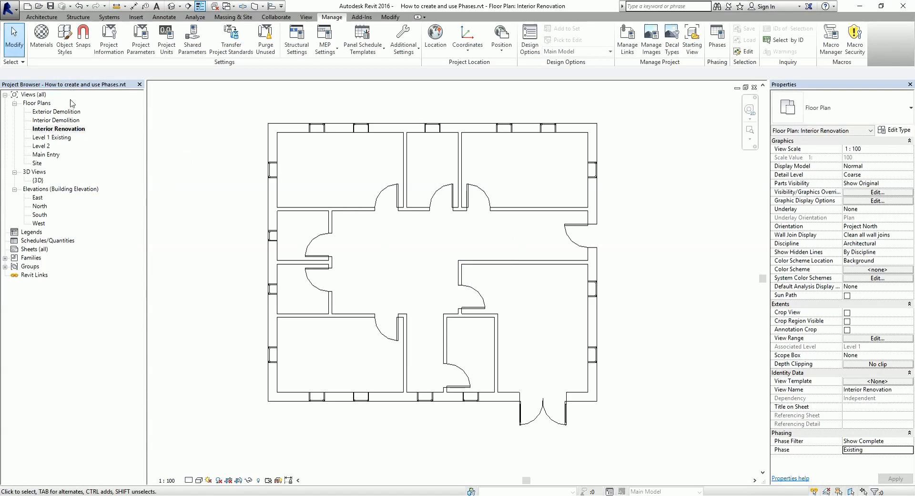
Review the Level 1 Existing and Main Entry floor plans by opening them in turn.
click(64, 113)
click(64, 140)
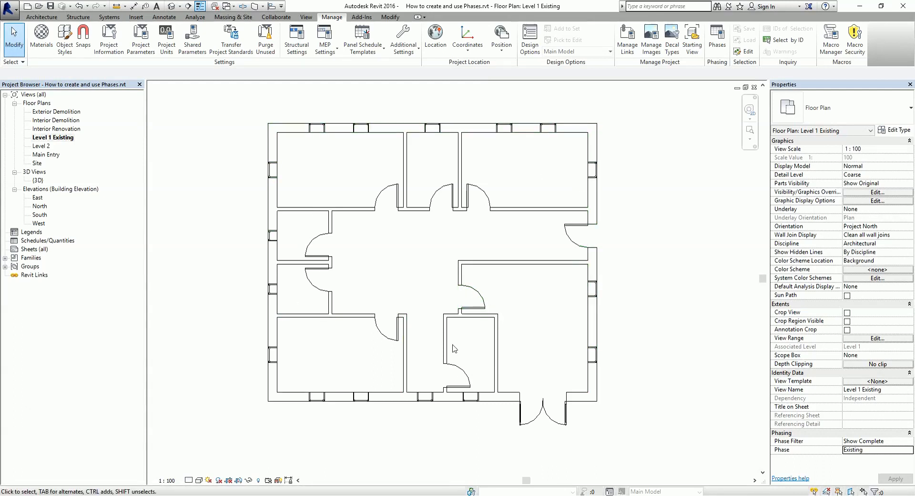
double_click(44, 154)
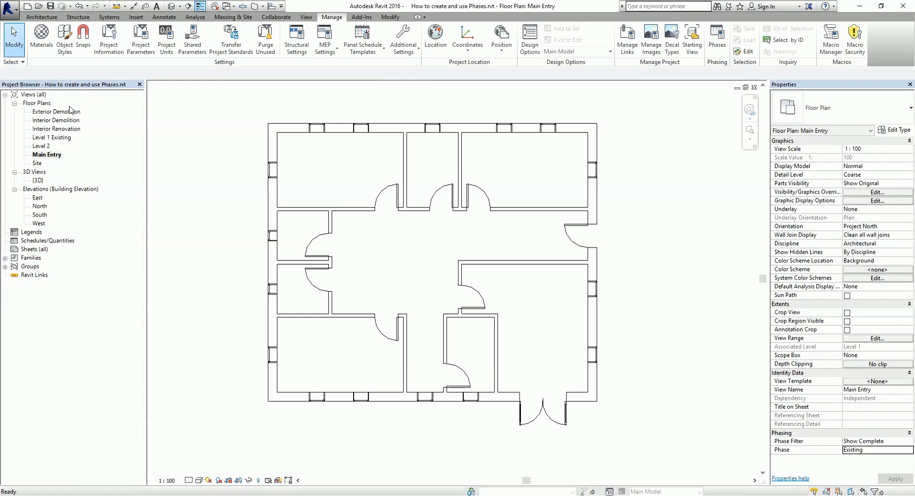
double_click(62, 137)
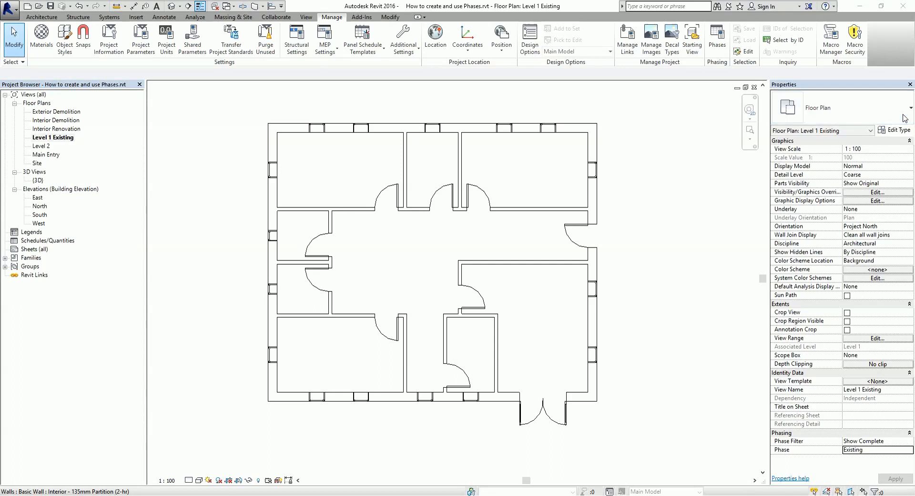
Open the Exterior Demolition floor plan and set its phase filter to Show Demo + New and its phase to Main Entry.
double_click(68, 114)
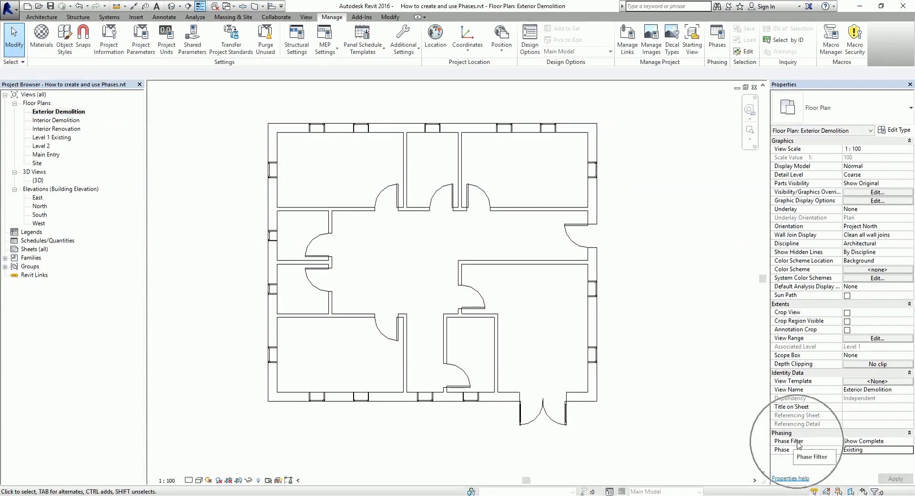
click(887, 441)
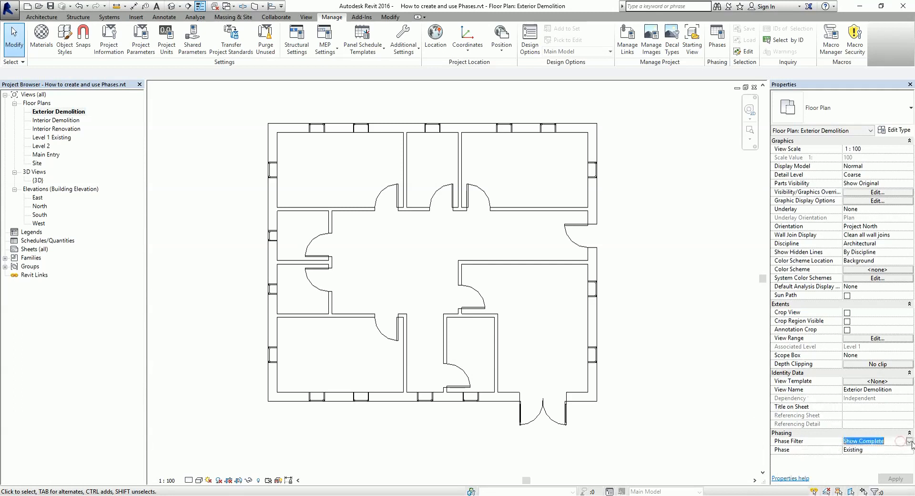
click(909, 441)
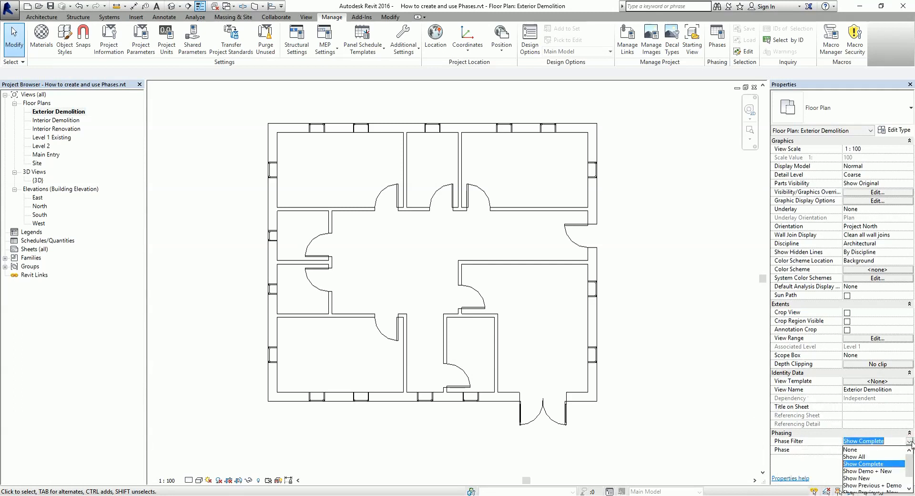
click(876, 471)
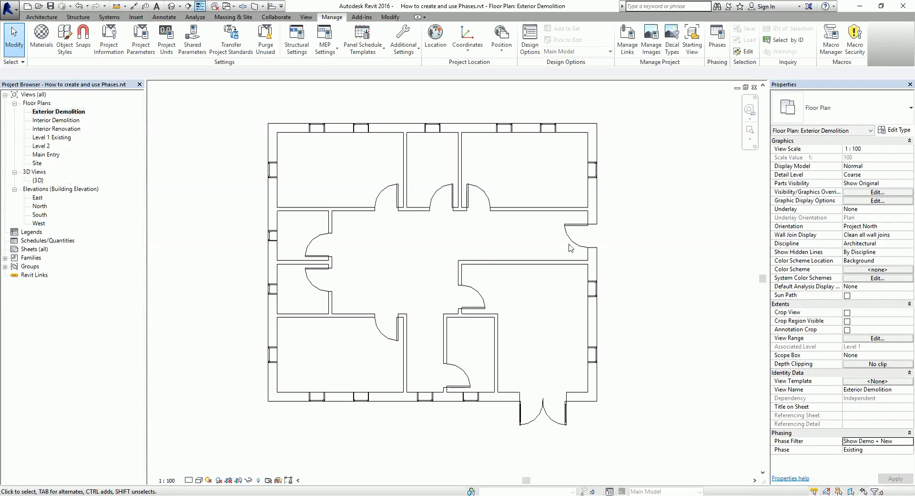
click(890, 452)
click(890, 452)
click(909, 450)
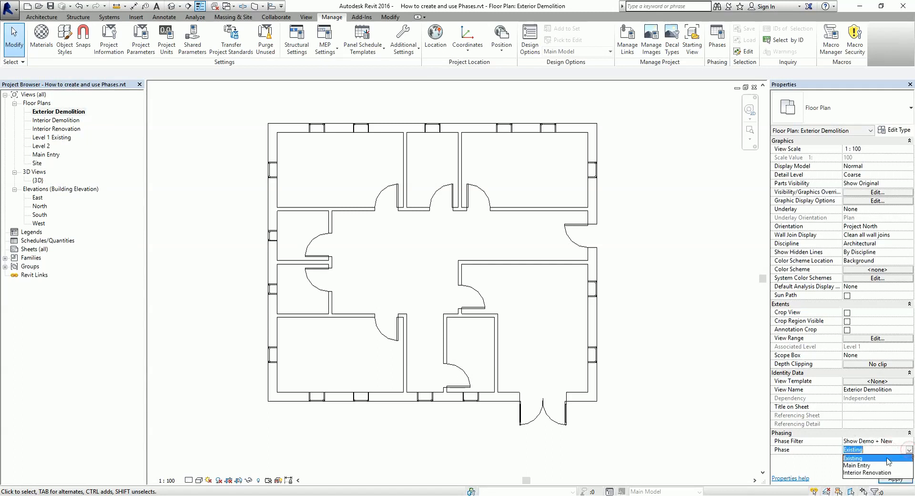
click(860, 466)
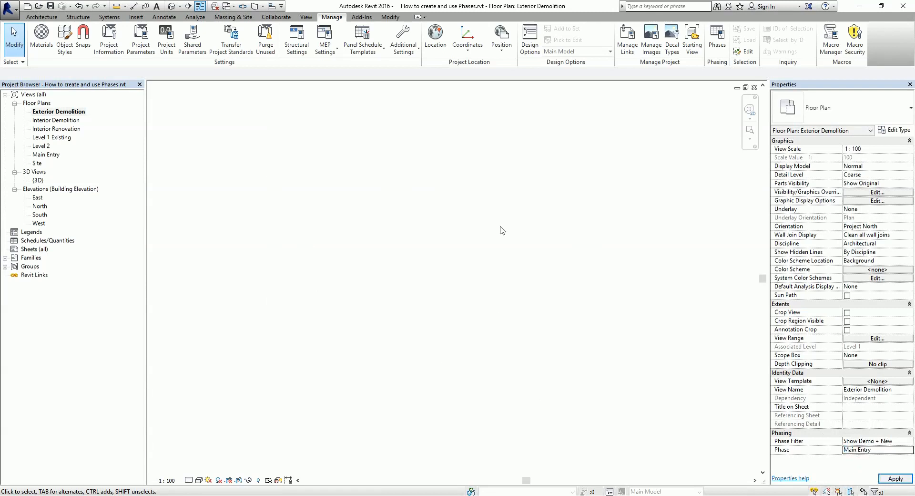
Set the Exterior Demolition view's phase filter to Show Complete.
click(909, 441)
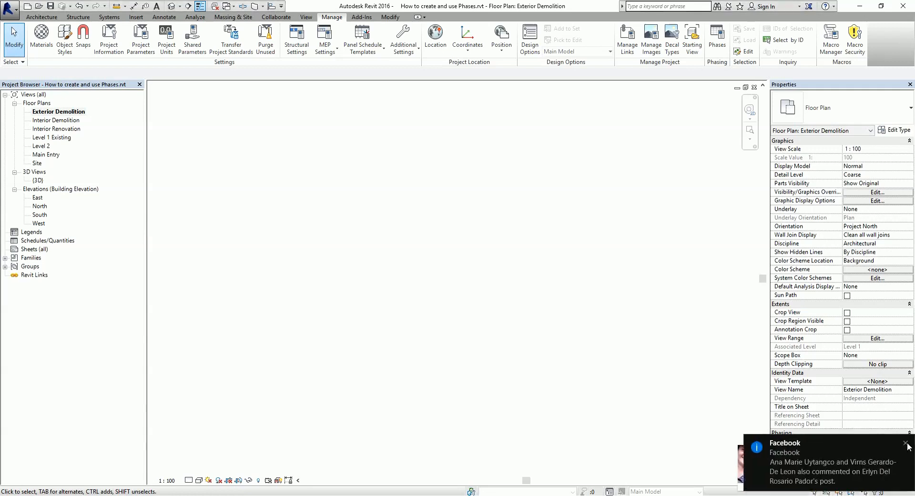
click(902, 452)
click(902, 452)
click(909, 441)
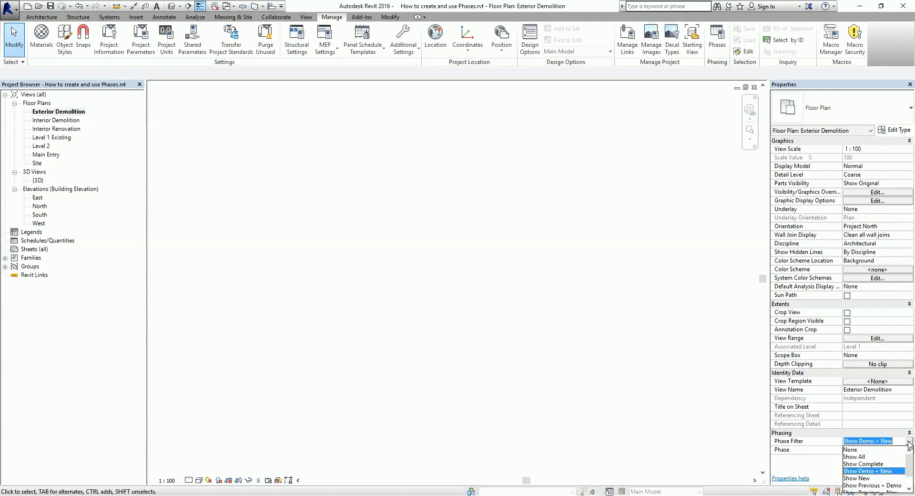
click(902, 433)
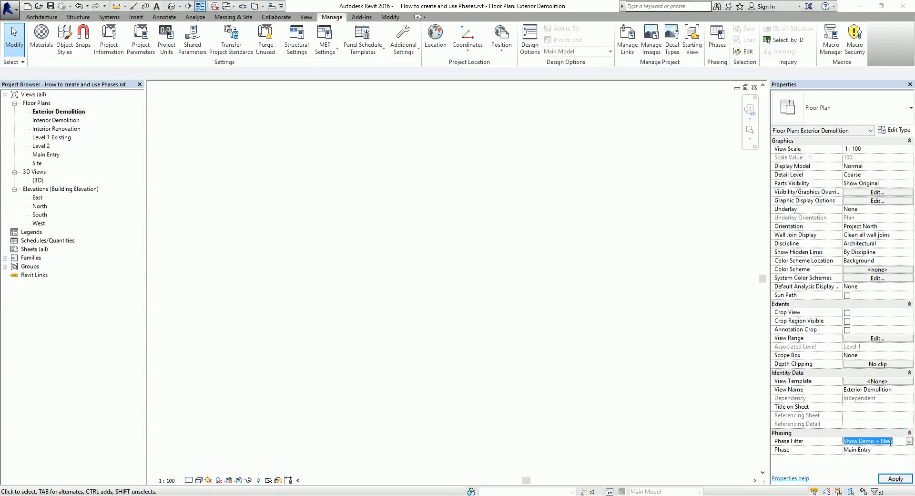
click(909, 441)
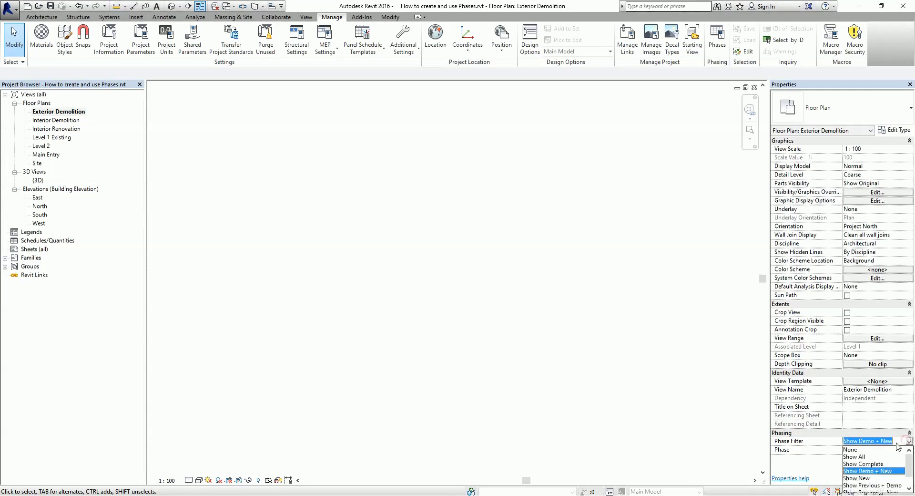
click(872, 464)
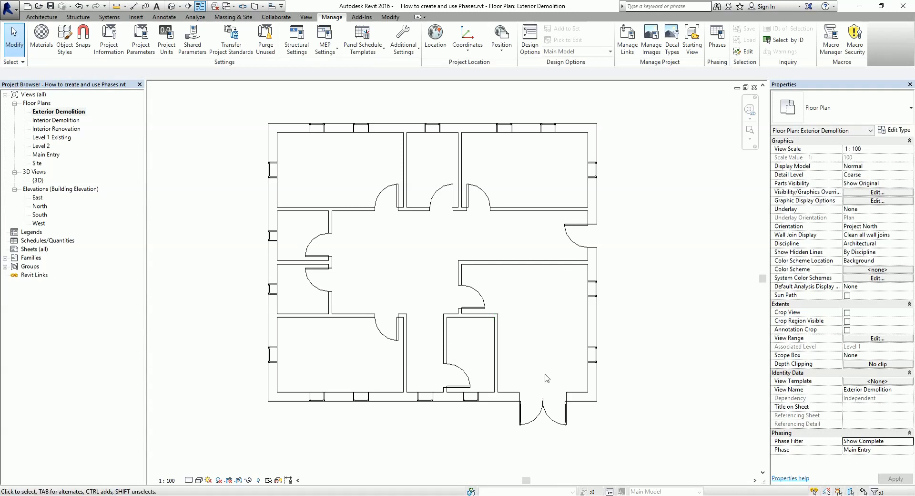
Demolish the double entrance door, the two nearest windows in the same exterior wall, and the short partition wall containing a door.
scroll(618, 379, down, 1)
click(77, 113)
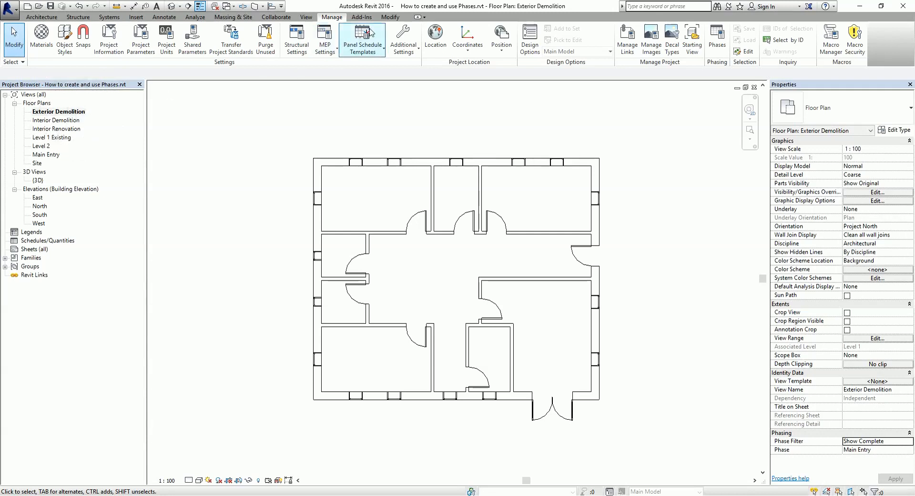
click(391, 17)
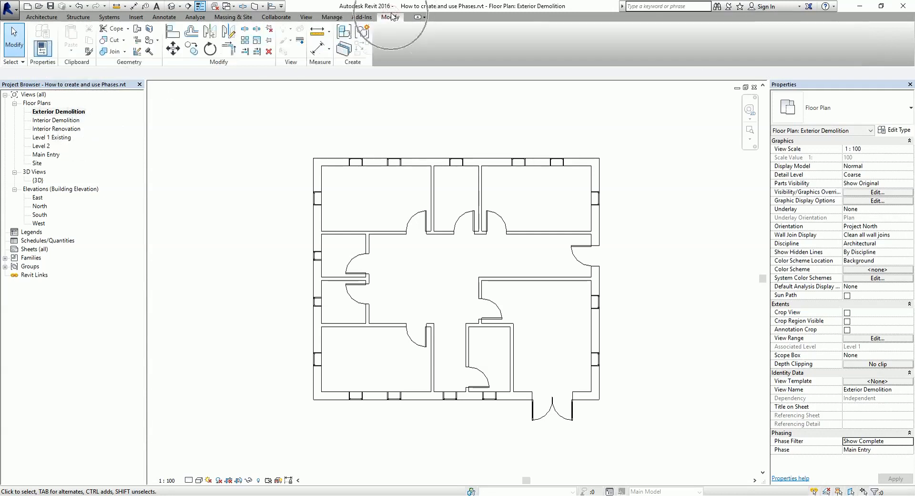
click(150, 51)
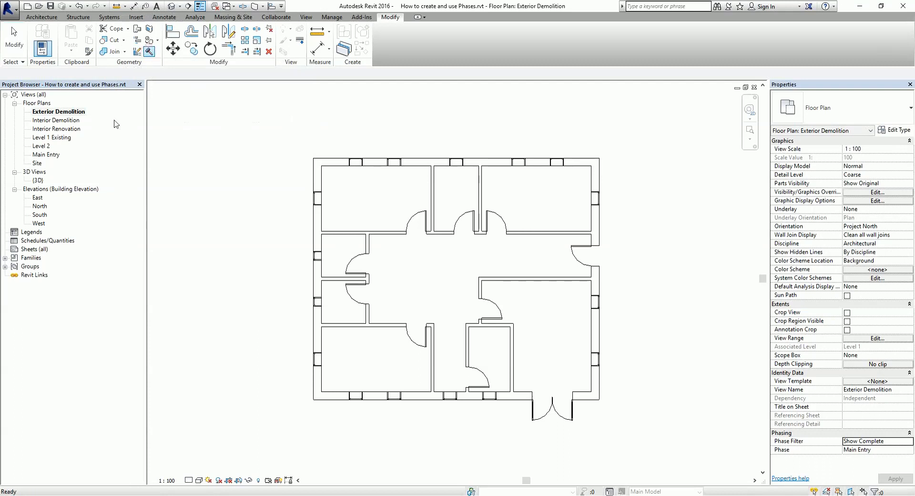
click(560, 419)
scroll(479, 420, up, 2)
scroll(481, 421, up, 1)
middle_drag(490, 419, 488, 434)
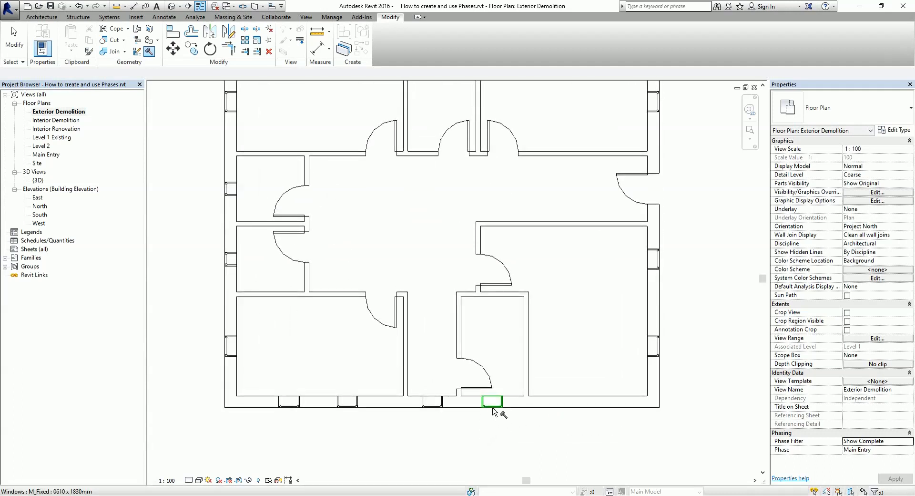
click(492, 410)
click(437, 409)
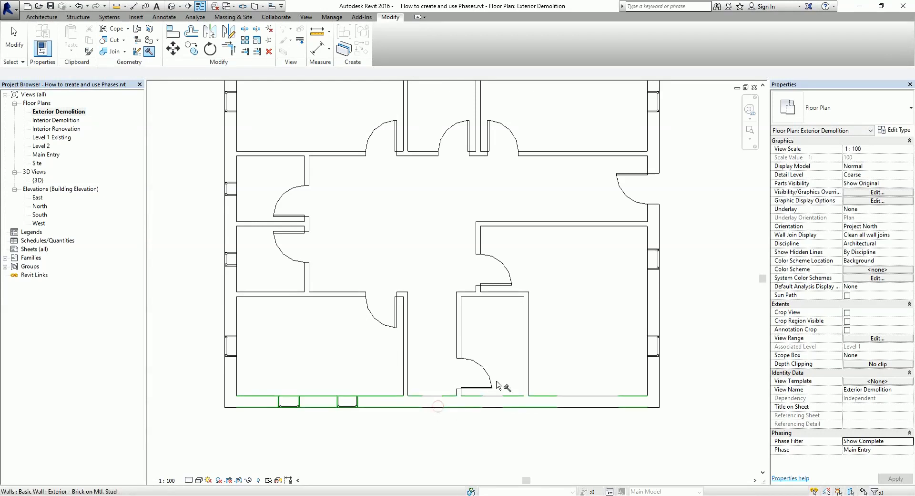
click(459, 329)
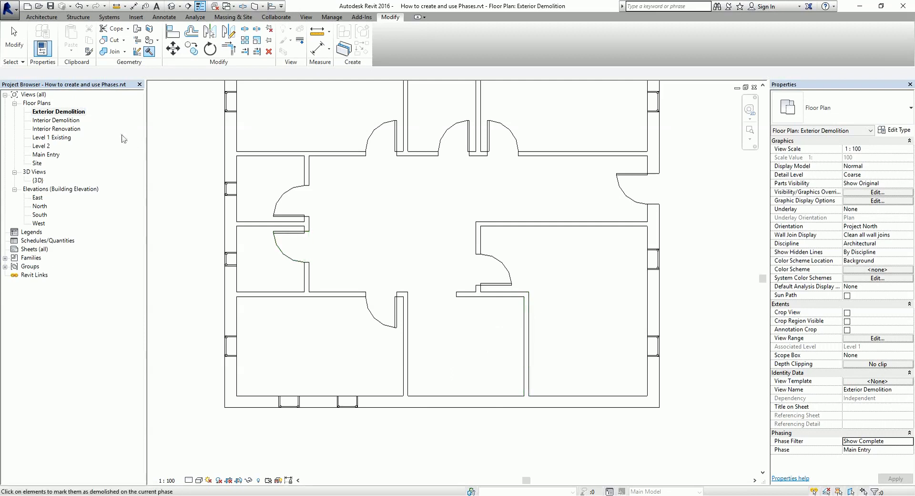
Set the Exterior Demolition view's phase filter to Show Previous + Demo and apply it.
click(71, 115)
click(910, 441)
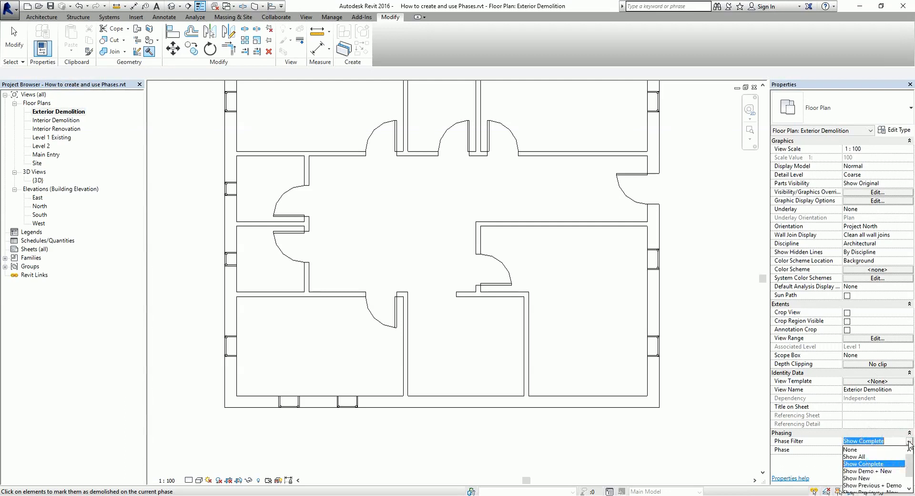
click(876, 485)
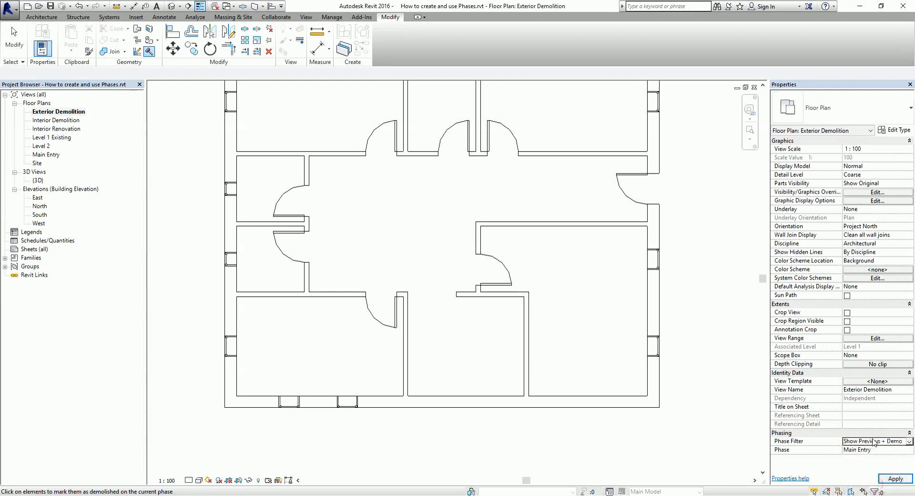
click(895, 478)
middle_drag(559, 346, 572, 372)
middle_click(572, 371)
middle_click(572, 372)
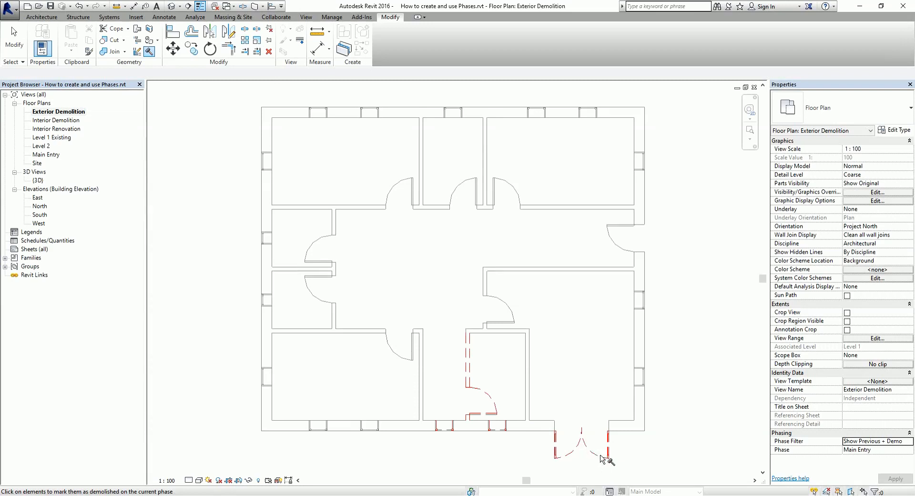
click(870, 447)
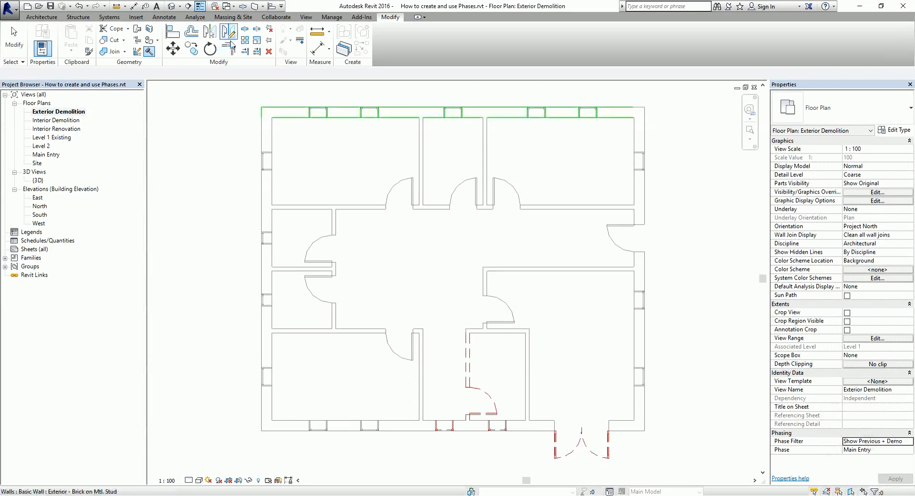
Review how the Show Previous + Demo phase filter treats new, existing, demolished and temporary elements in the phasing settings.
click(333, 19)
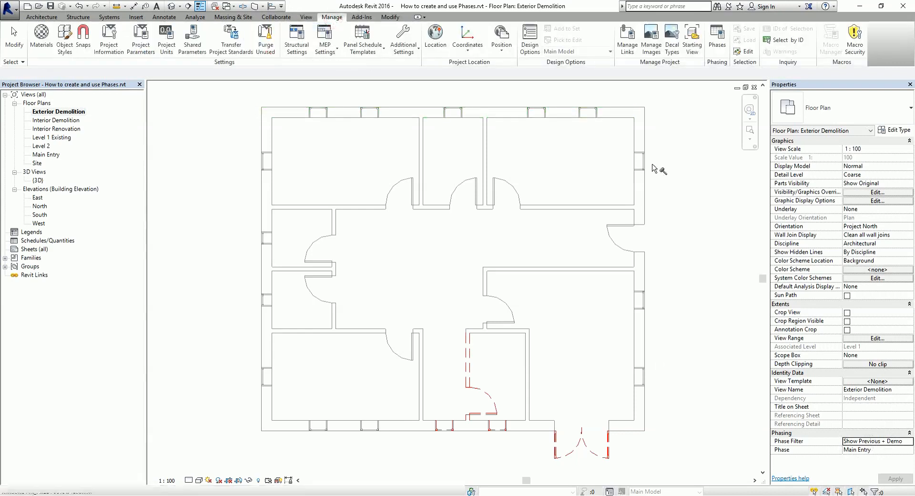
click(717, 38)
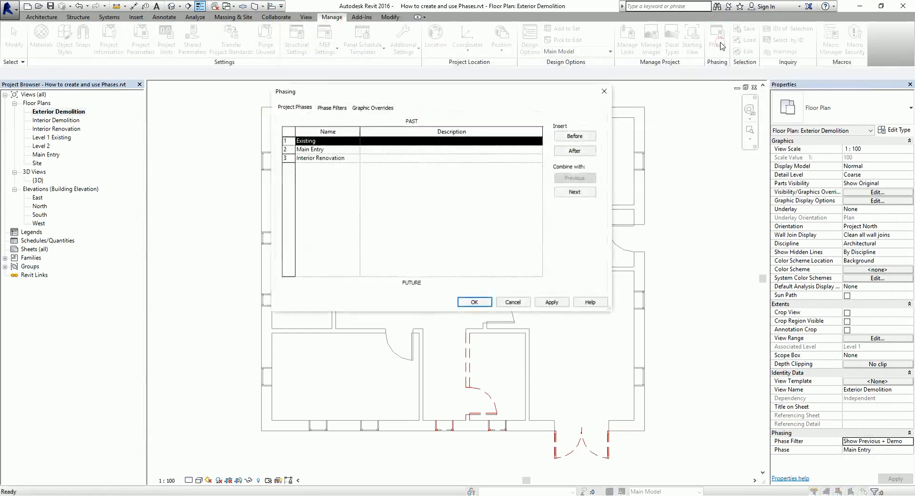
click(340, 107)
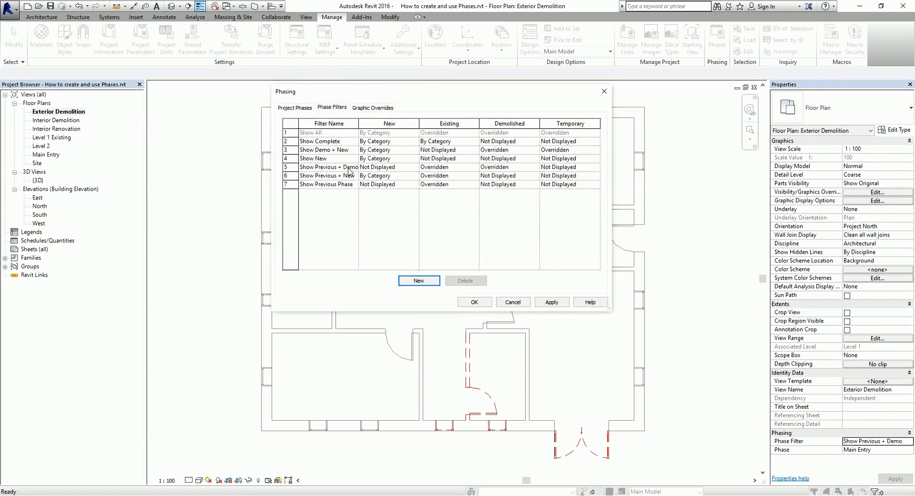
key(ctrl)
key(ctrl)
key(ctrl)
key(ctrl)
key(ctrl)
key(ctrl)
key(ctrl)
key(ctrl)
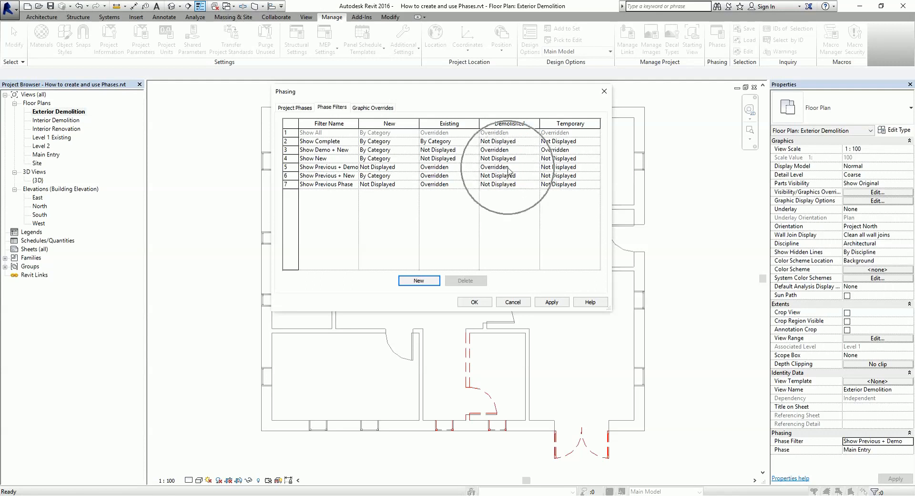
key(ctrl)
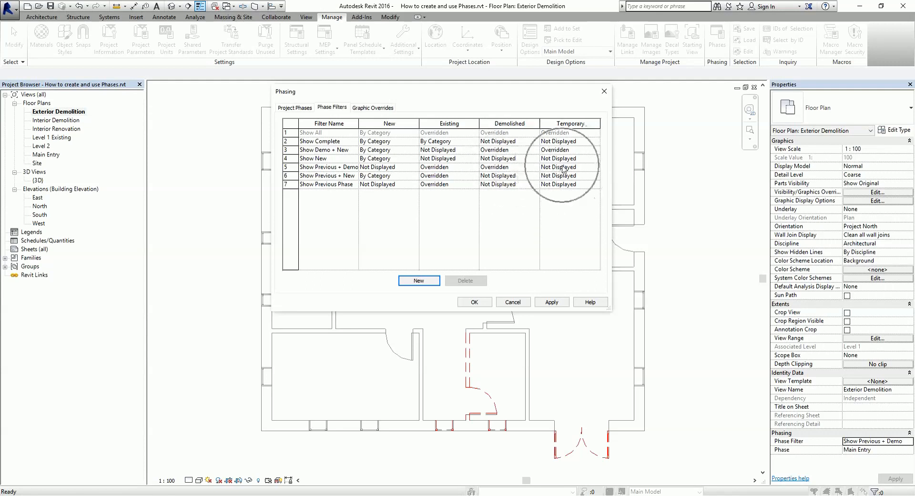
key(ctrl)
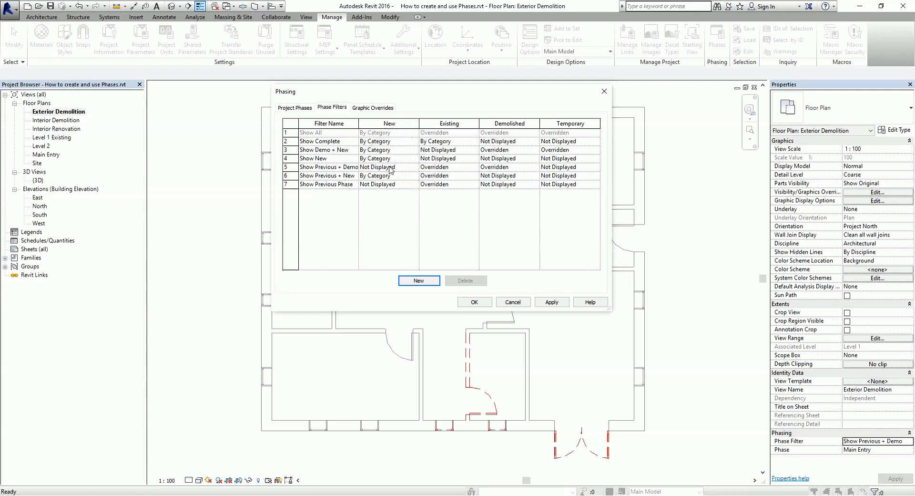
key(ctrl)
click(474, 302)
Check the phase options and phase filter assigned to the Exterior Demolition view.
key(d)
key(m)
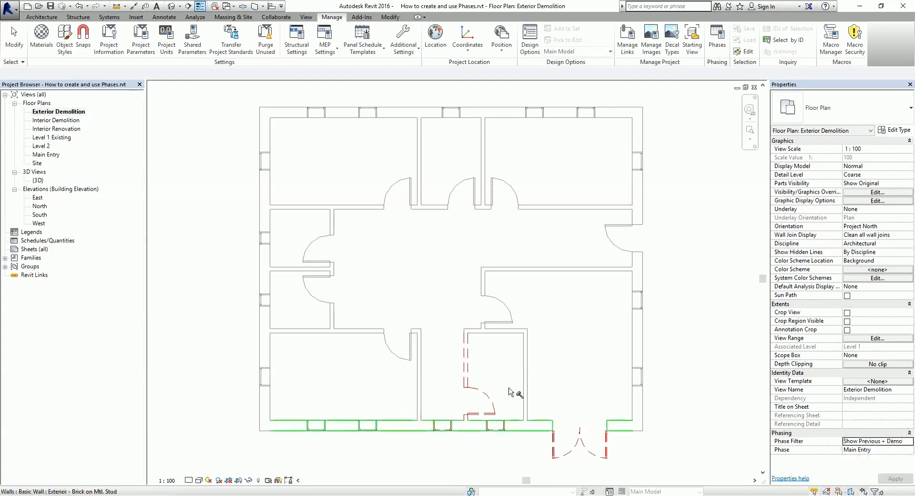
click(858, 450)
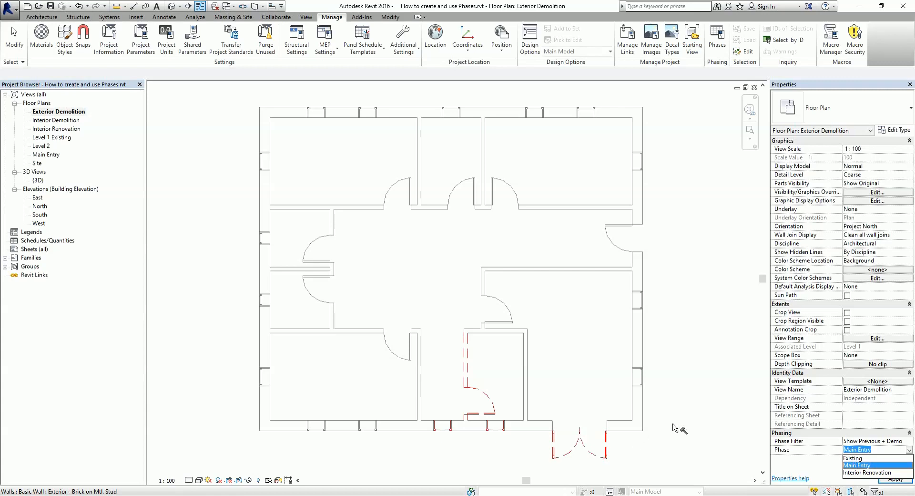
click(875, 466)
key(d)
key(m)
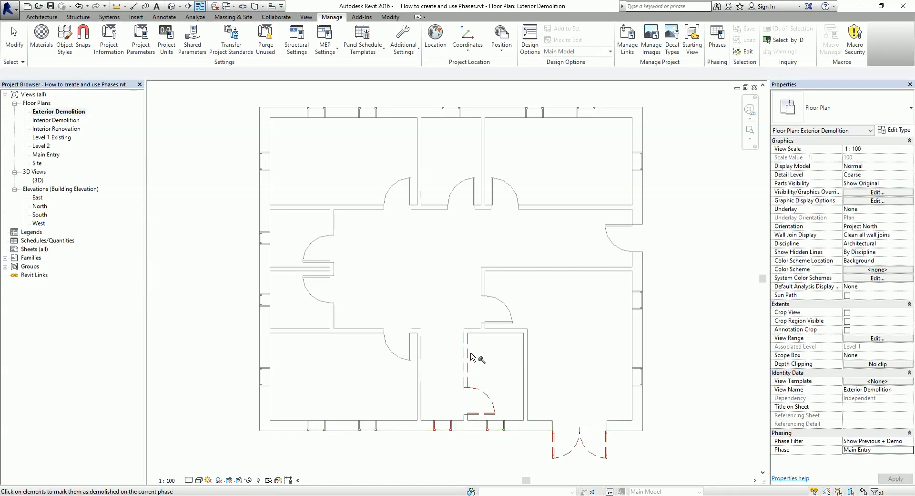
click(864, 443)
click(858, 449)
Open the Main Entry floor plan and set its phase to Main Entry.
click(75, 117)
click(50, 154)
click(50, 154)
key(ctrl)
double_click(50, 154)
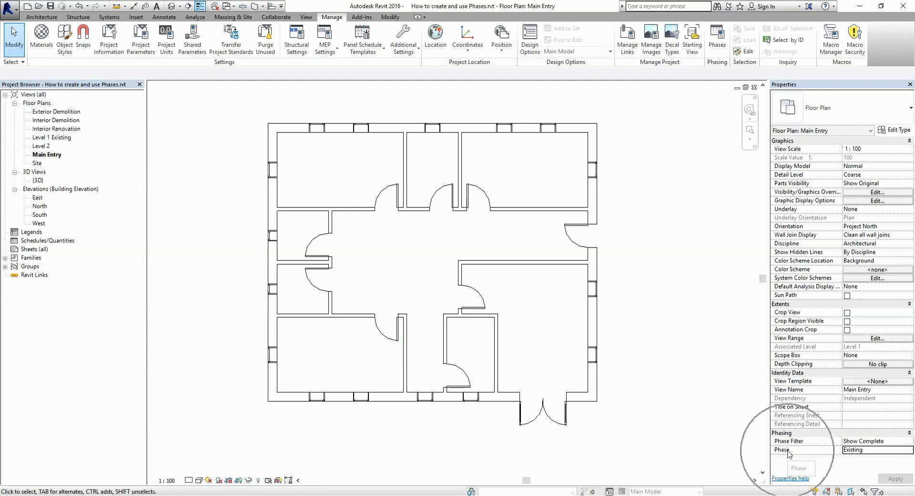
click(865, 451)
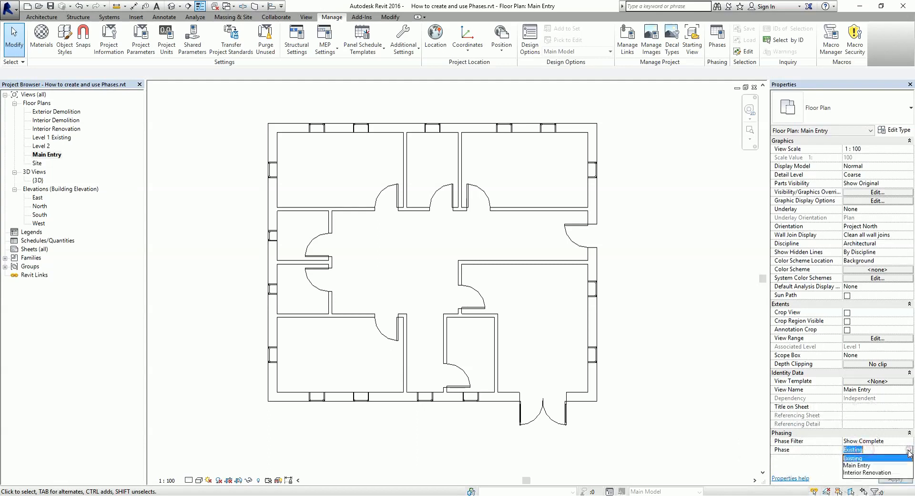
click(857, 464)
click(895, 478)
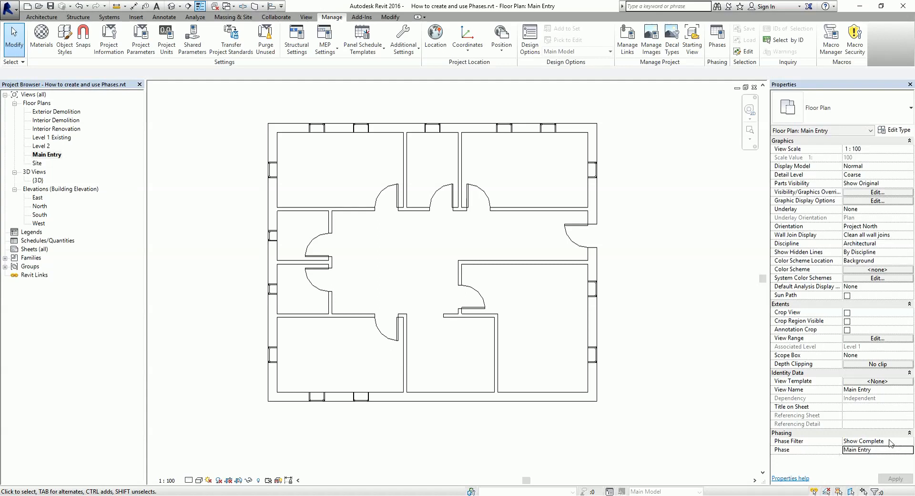
Review how the Show Complete phase filter treats new, existing, demolished and temporary elements in the phasing settings.
click(50, 156)
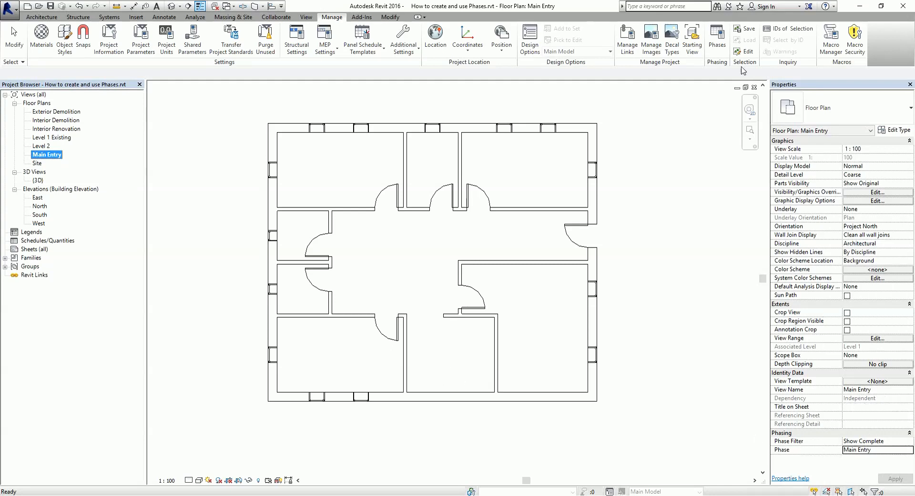
click(716, 40)
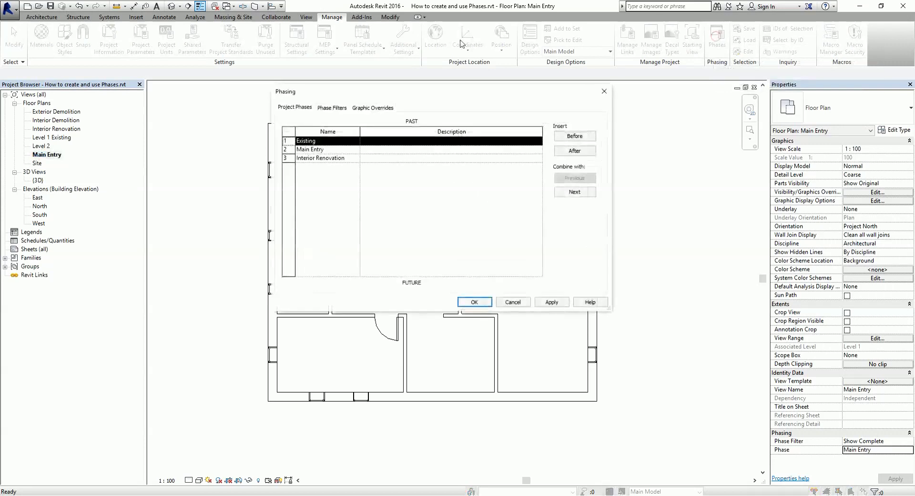
click(331, 107)
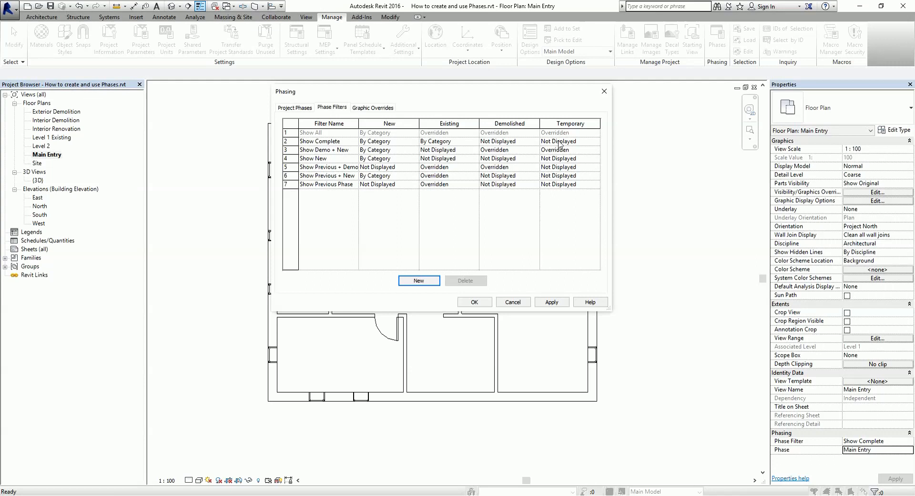
click(604, 91)
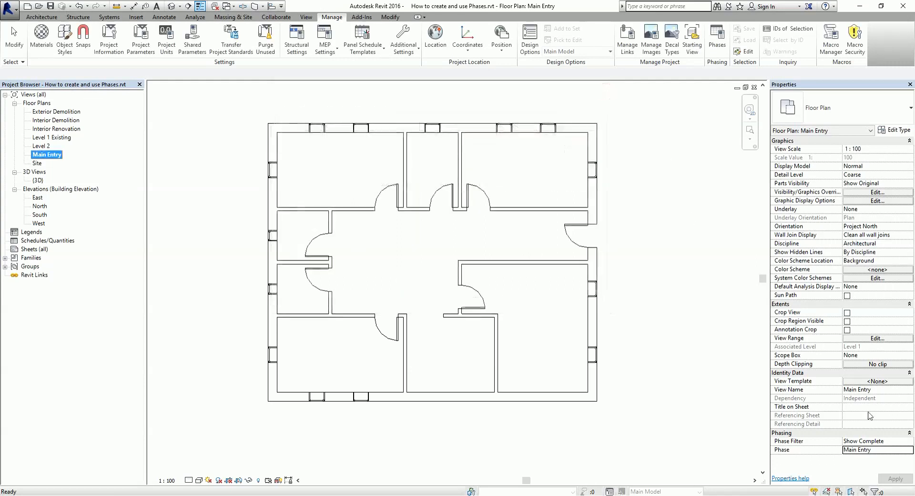
click(532, 242)
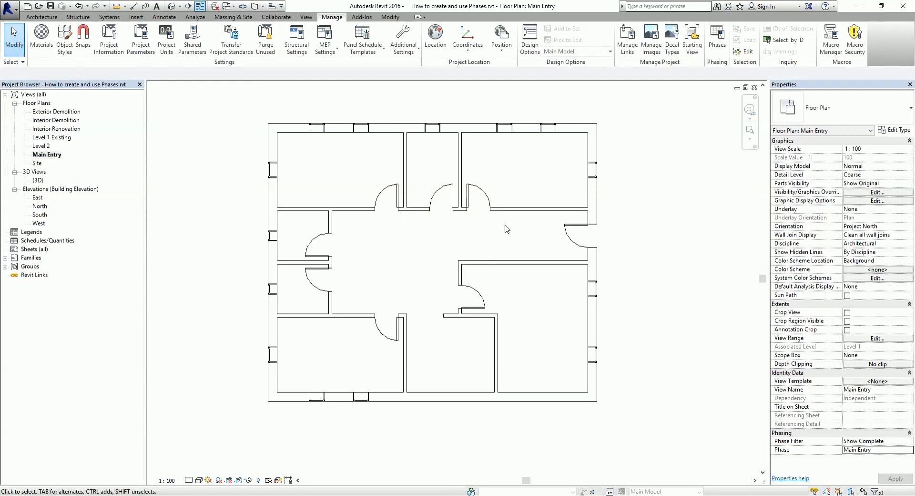
Place an M_Double-Glass 1 door, 1830 x 2134mm, in the lower exterior wall, centred between the two entry partitions.
click(42, 16)
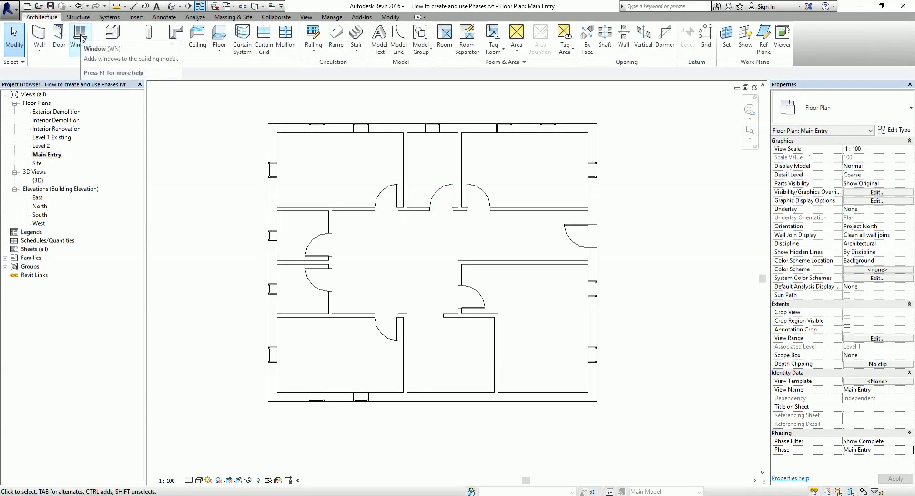
click(60, 41)
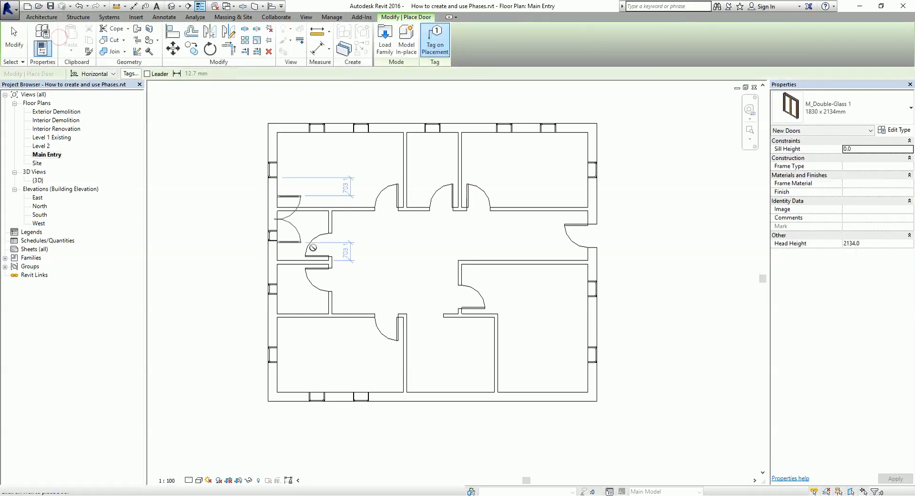
click(450, 390)
Place two M_Fixed 0610 x 1830mm windows in the lower exterior wall of the room to the right of the new double door.
click(42, 16)
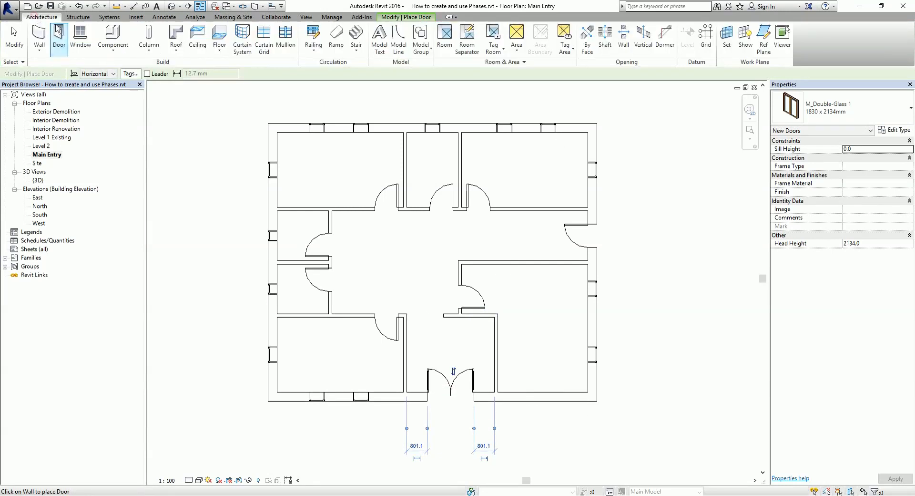
click(79, 41)
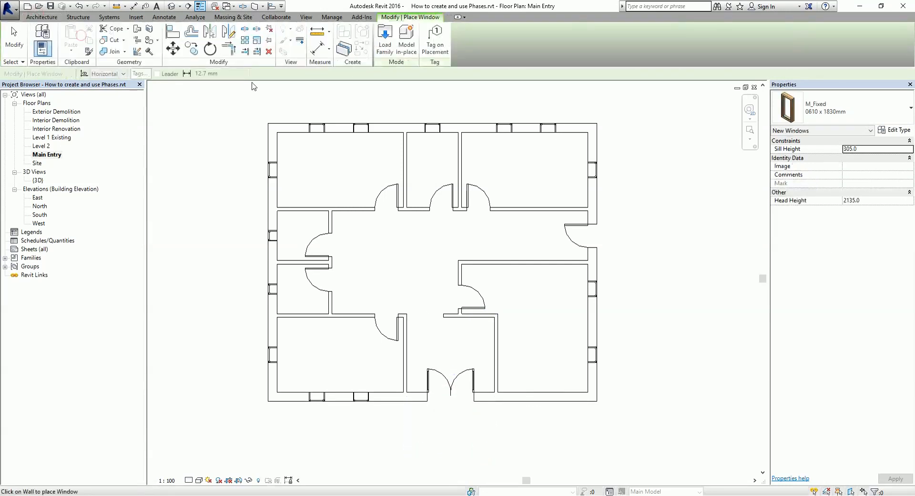
click(521, 397)
click(560, 396)
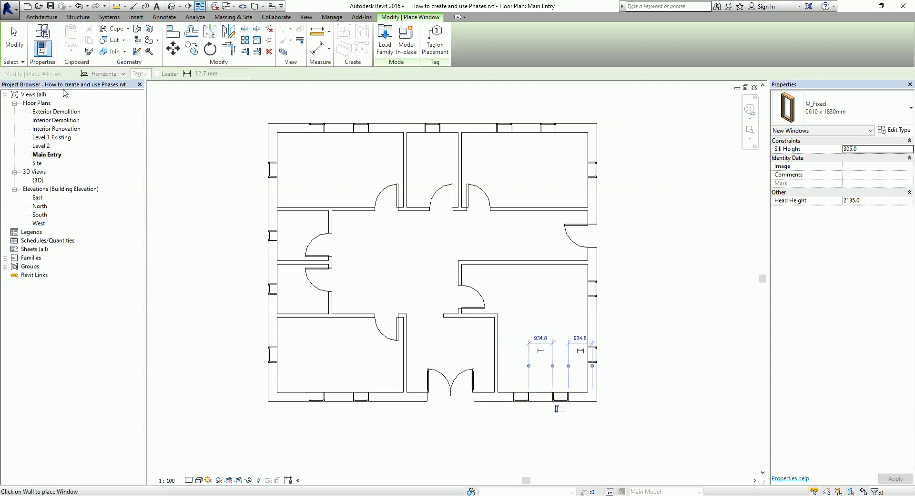
click(14, 39)
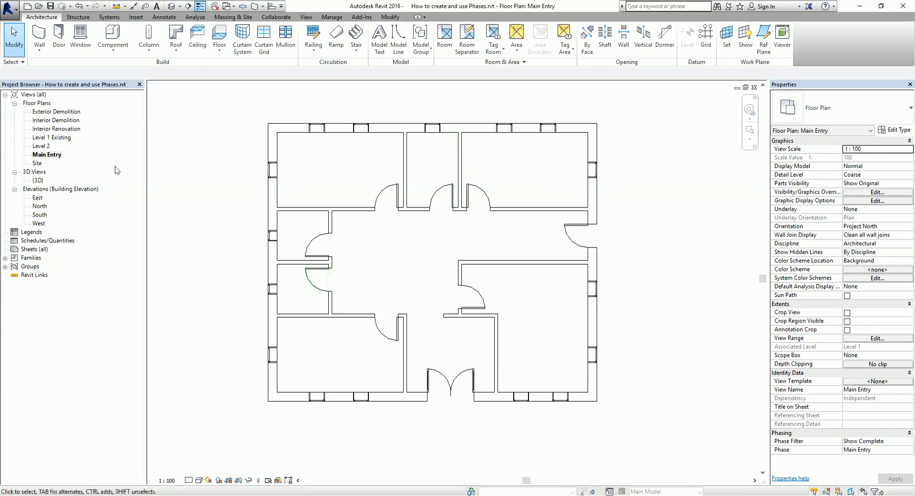
Compare the Main Entry, Exterior Demolition and Level 1 Existing floor plans and their phase and phase filter settings.
click(50, 156)
click(889, 442)
click(852, 451)
double_click(62, 113)
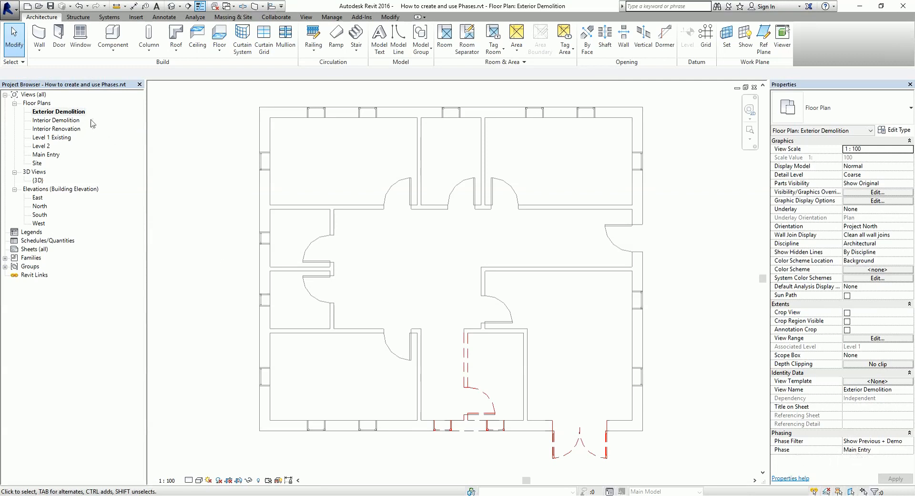
double_click(61, 138)
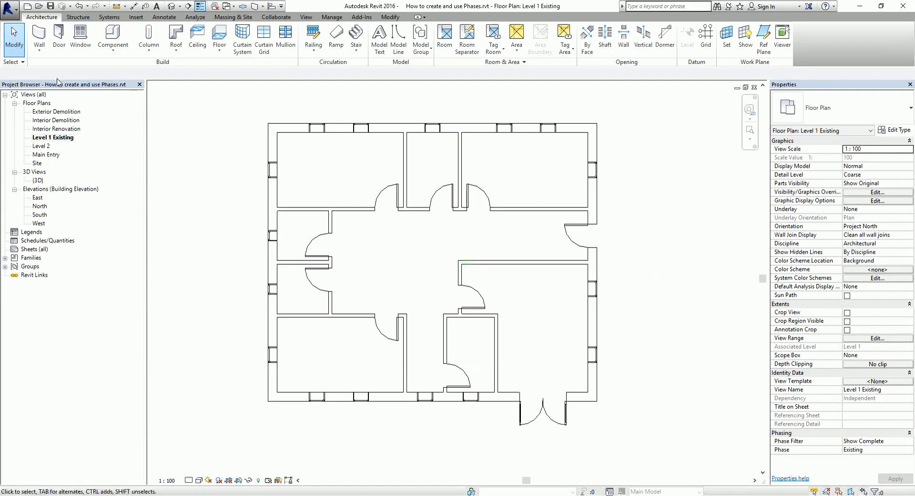
click(57, 111)
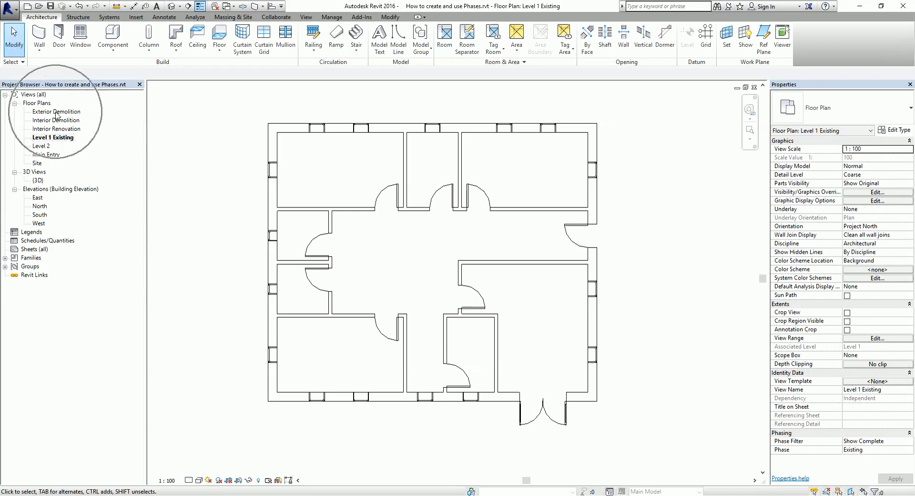
double_click(57, 112)
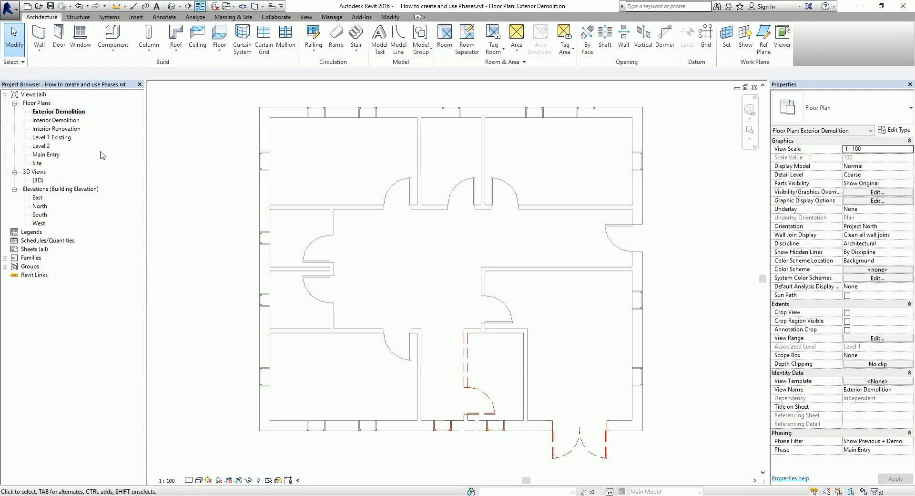
double_click(50, 155)
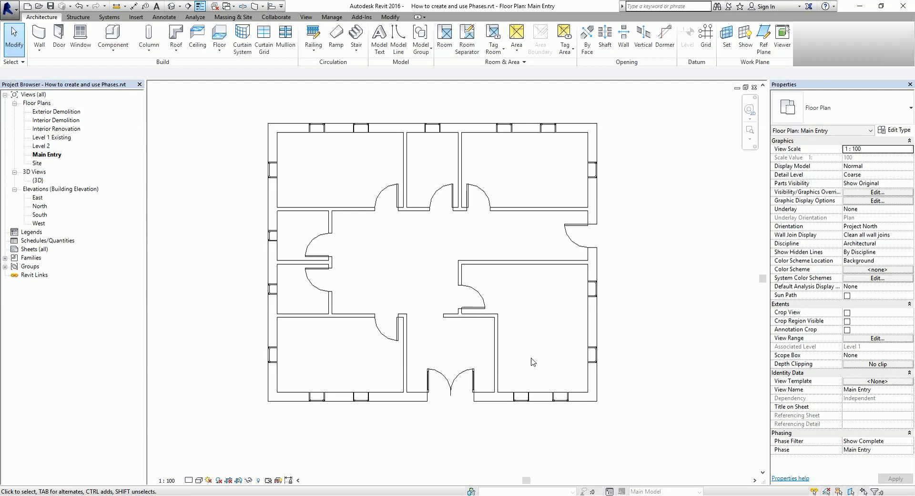
Open the Interior Demolition floor plan and set its phase to Interior Renovation.
double_click(67, 122)
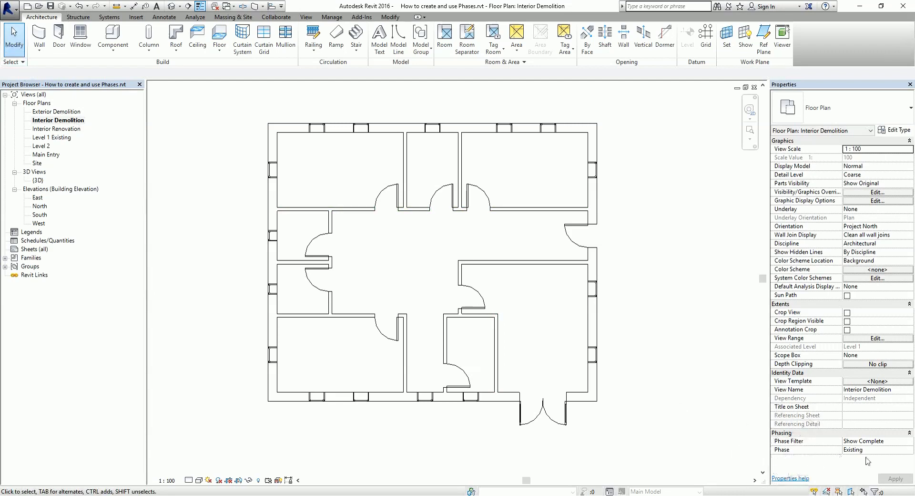
click(910, 450)
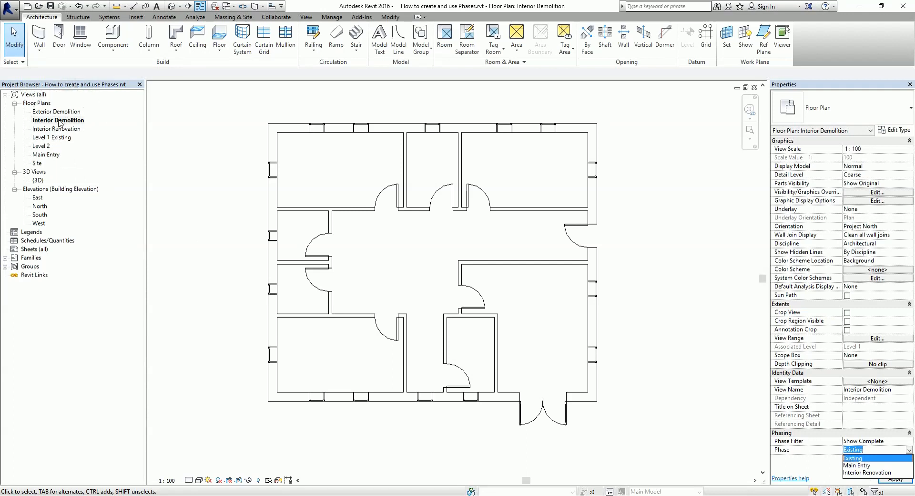
click(869, 472)
click(887, 477)
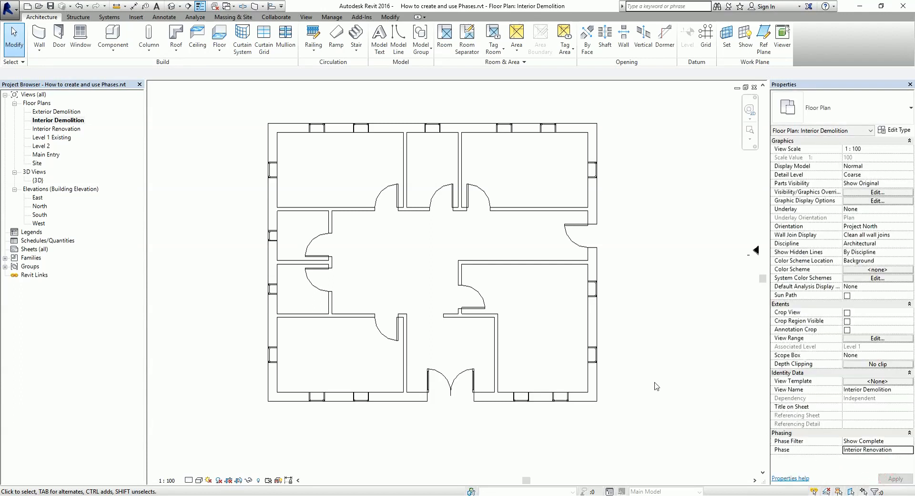
Set the Interior Demolition view's phase filter to Show Previous + Demo.
click(63, 120)
click(832, 442)
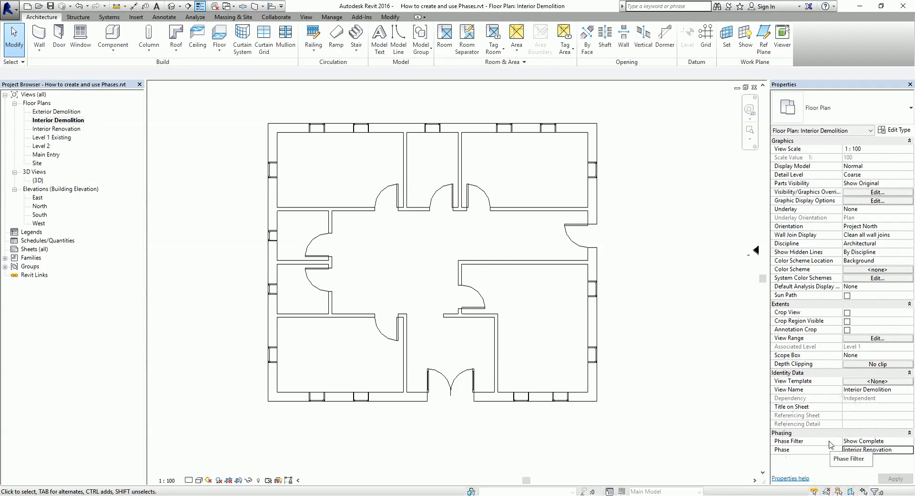
click(899, 441)
click(908, 441)
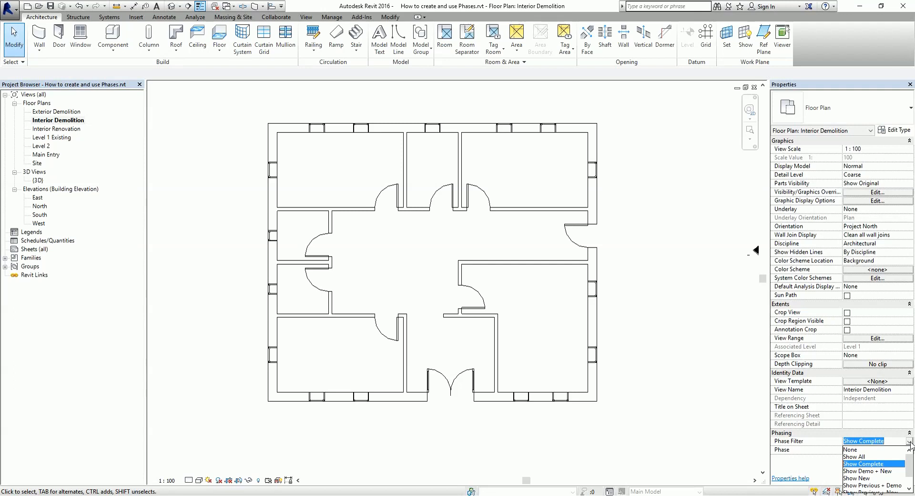
click(874, 489)
click(875, 485)
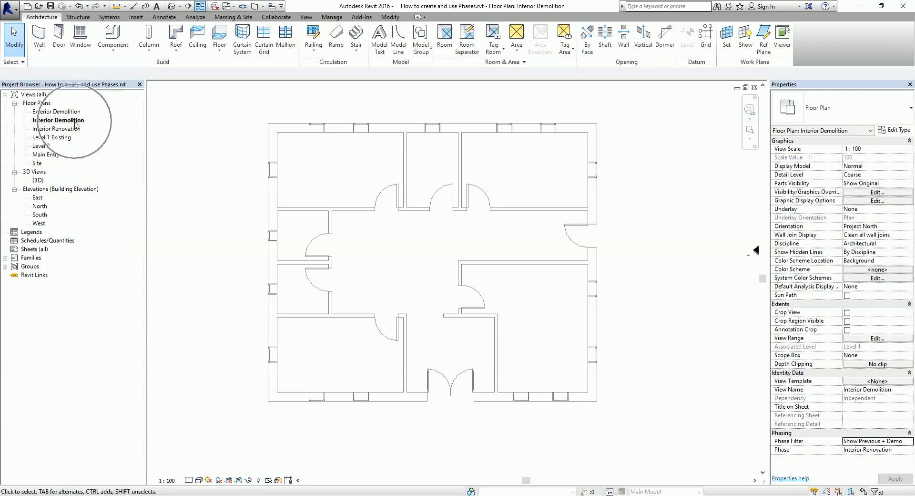
Demolish the four partition walls enclosing the lower-right room, including the one that hosts the interior door.
click(391, 17)
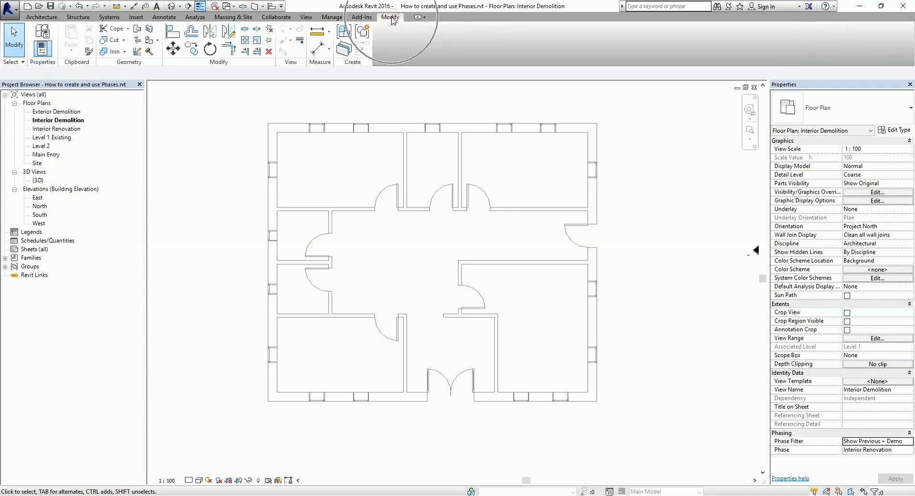
click(150, 51)
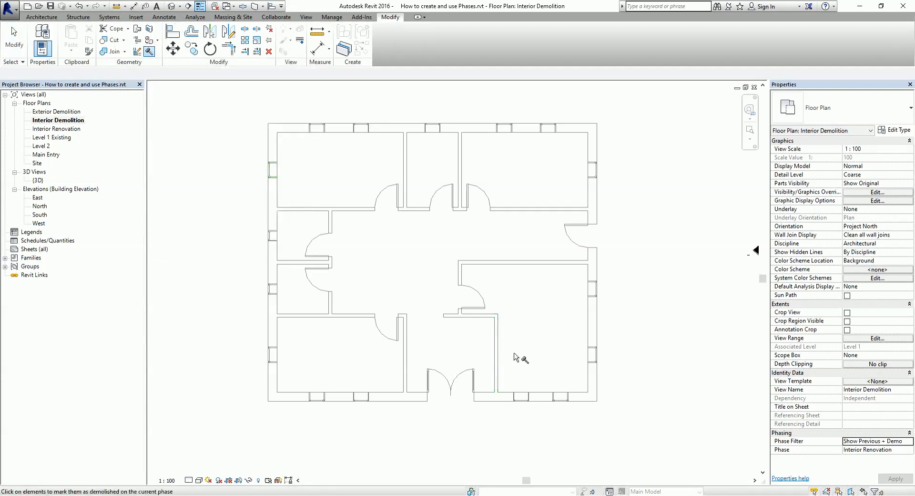
click(498, 358)
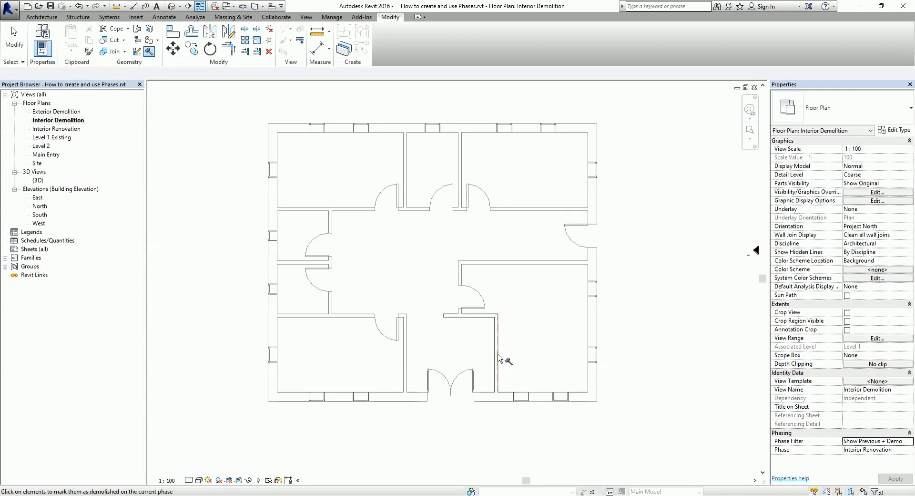
click(473, 322)
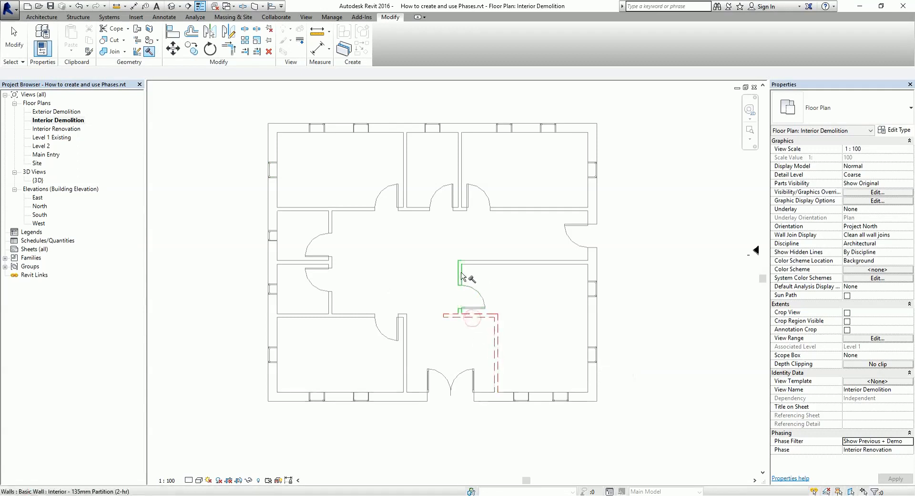
click(462, 276)
click(526, 264)
scroll(556, 339, down, 3)
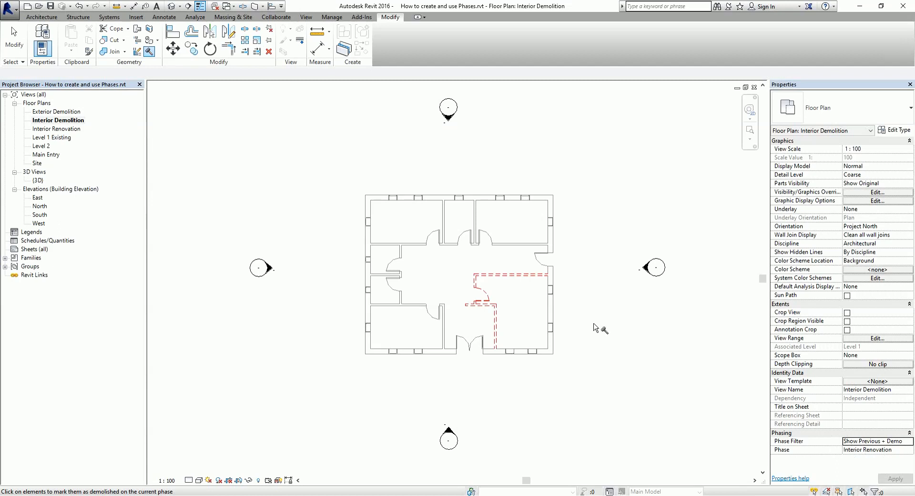
scroll(476, 279, up, 4)
middle_drag(504, 280, 505, 278)
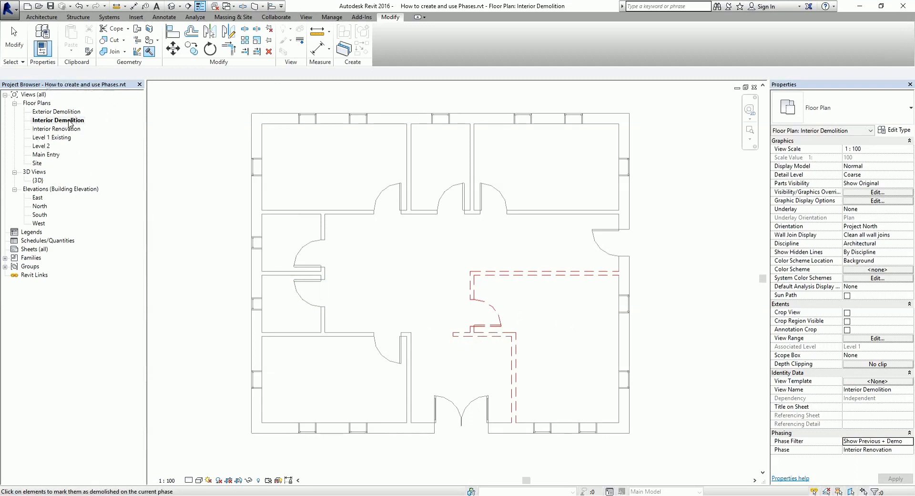
Open the Interior Renovation floor plan and set its phase to Interior Renovation.
double_click(61, 129)
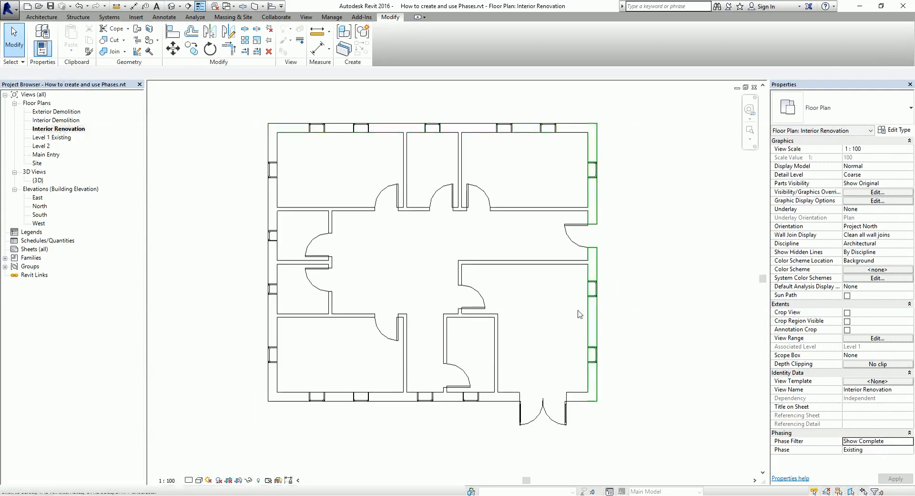
click(871, 443)
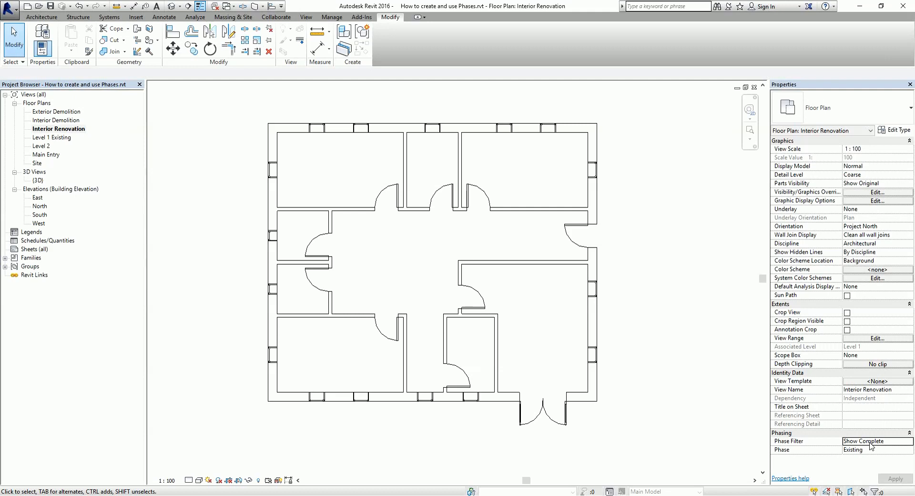
click(869, 452)
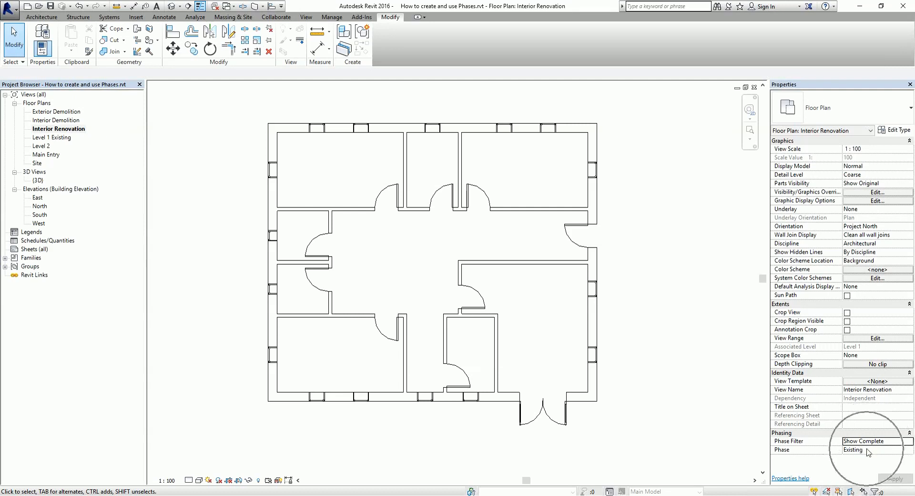
click(909, 450)
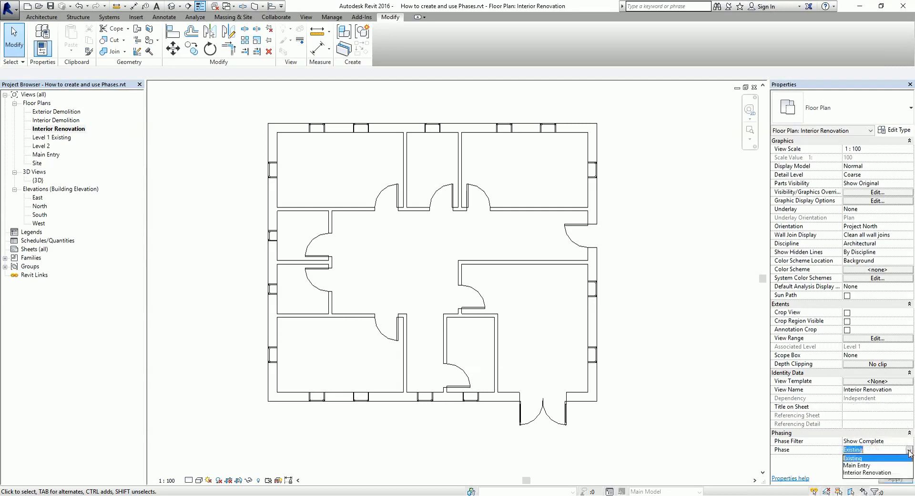
click(862, 472)
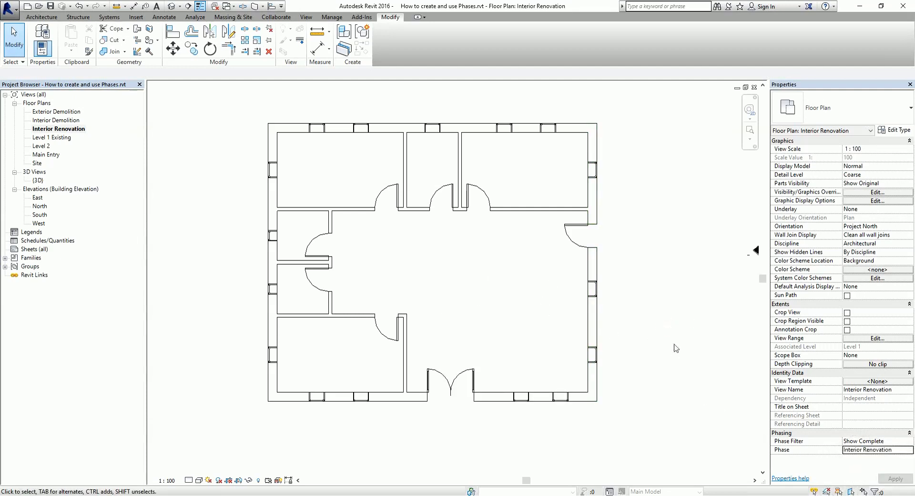
Draw two chained 135 mm interior partition walls enclosing the lower-right room between the bottom and right exterior walls.
click(42, 17)
click(41, 33)
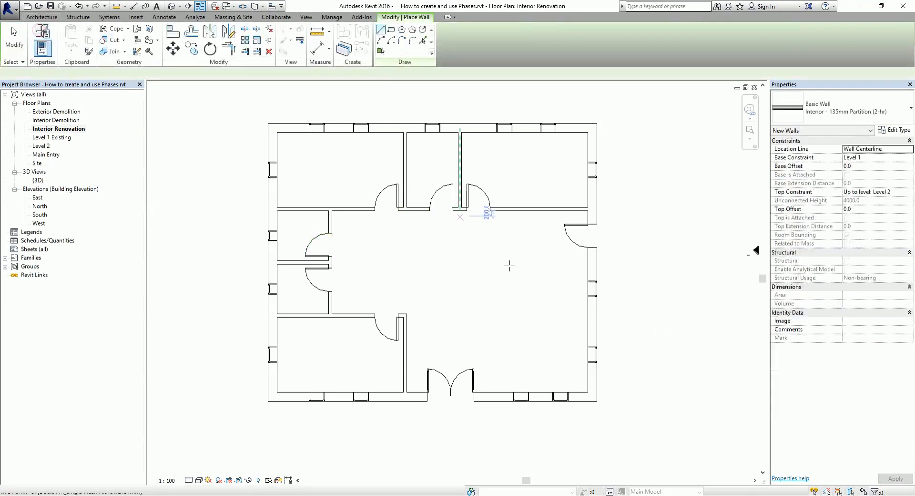
click(492, 395)
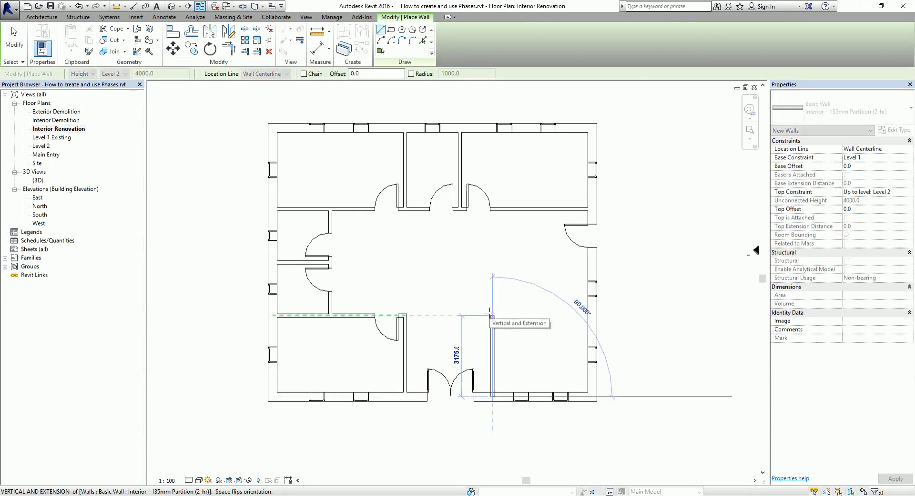
click(303, 73)
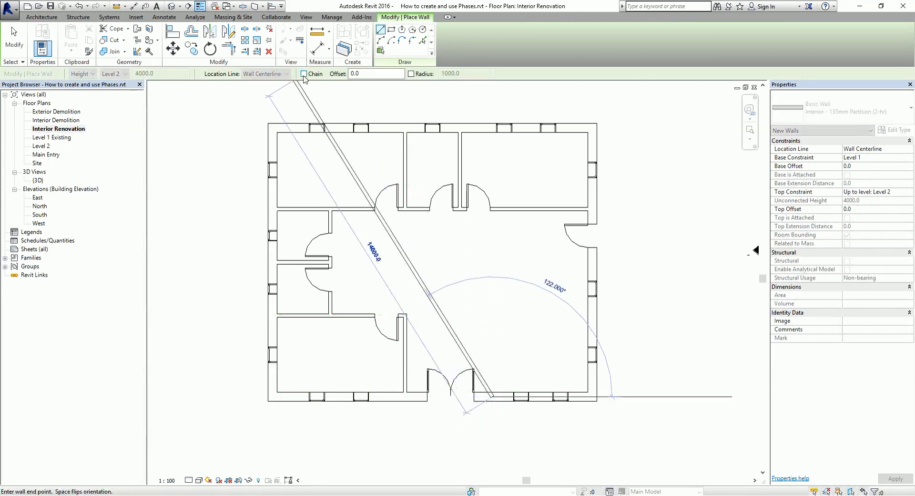
click(492, 314)
click(592, 314)
key(Escape)
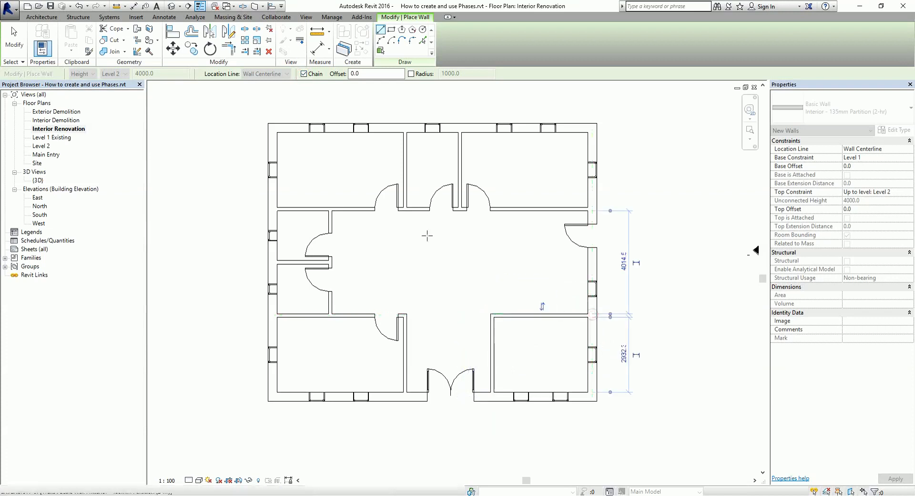
Draw a horizontal partition about 7400 mm long through the central hall and a vertical cross wall about 1700 mm long at its right end.
click(358, 261)
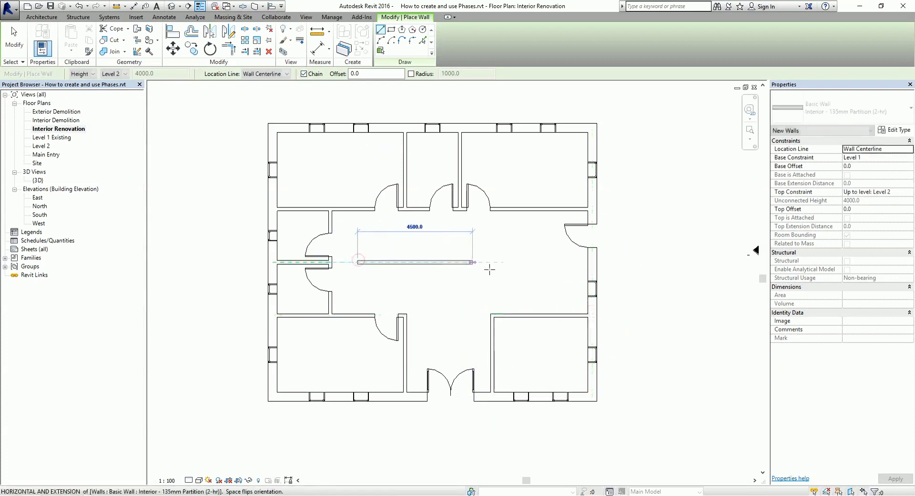
click(547, 262)
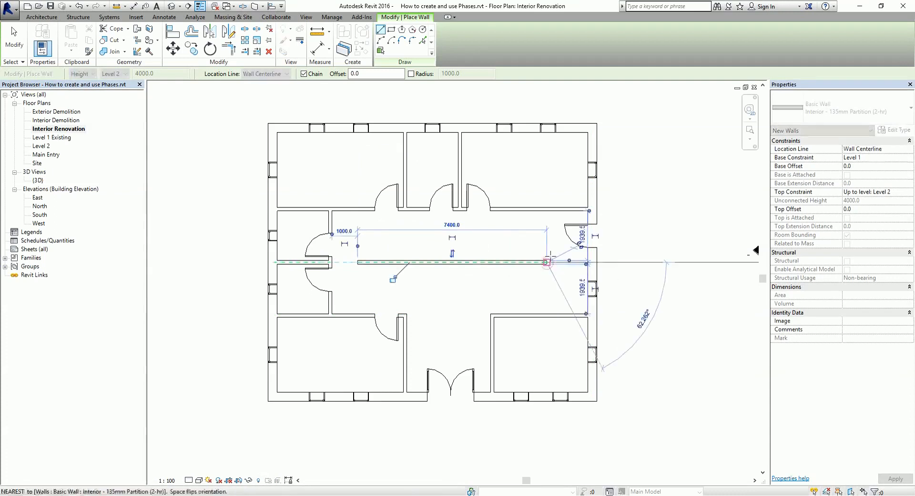
key(Escape)
click(546, 240)
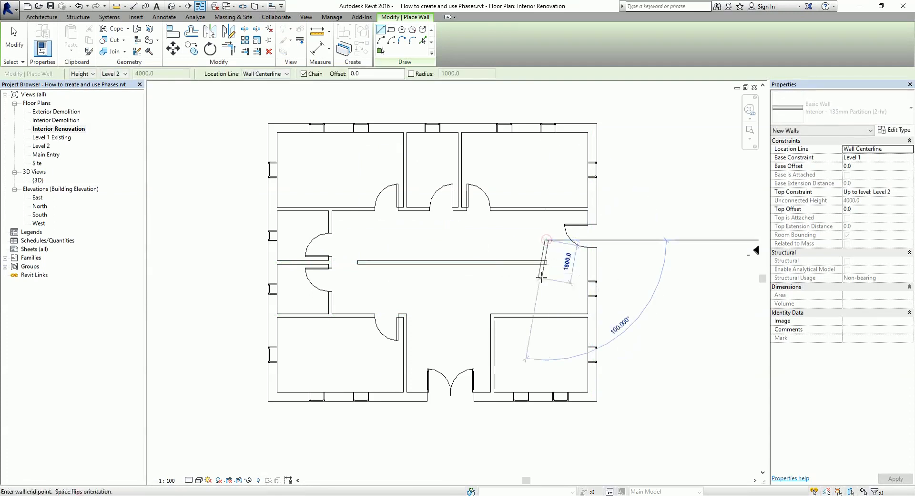
click(547, 284)
key(Escape)
key(Escape)
Mirror the short cross wall about the midpoint of the central partition to copy it to the partition's left end.
click(547, 280)
click(230, 38)
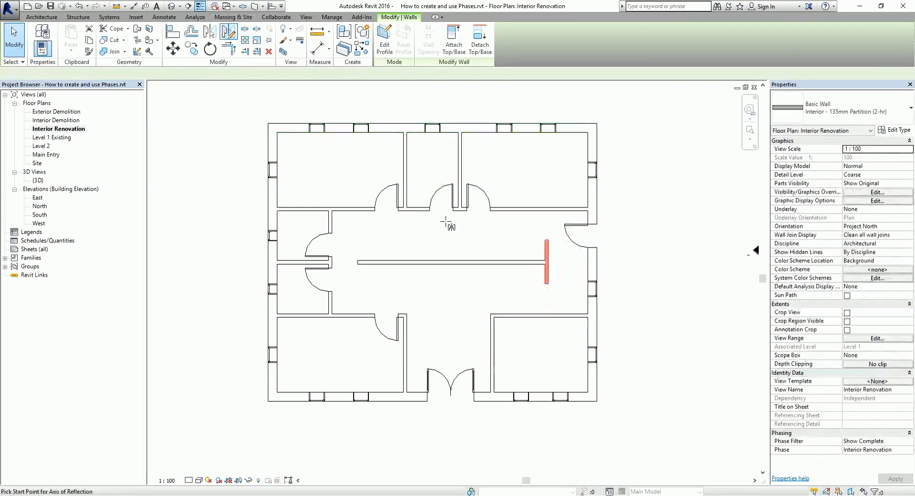
click(452, 259)
click(452, 236)
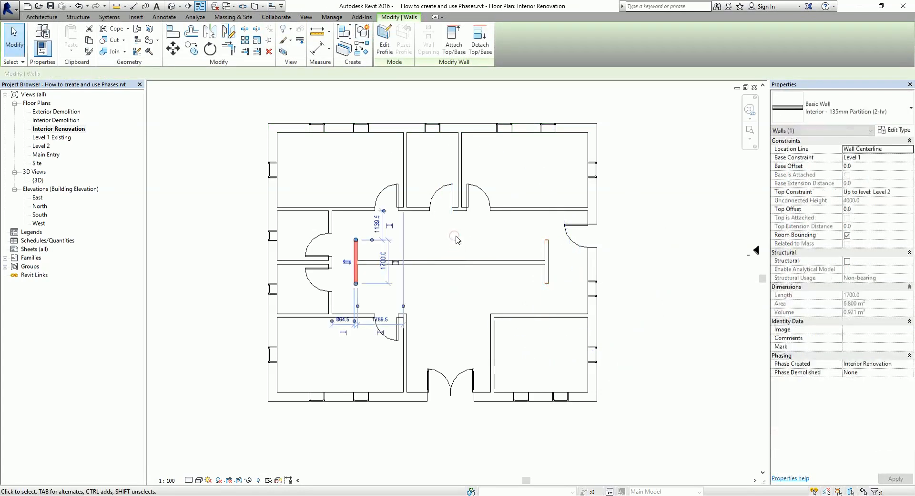
key(Escape)
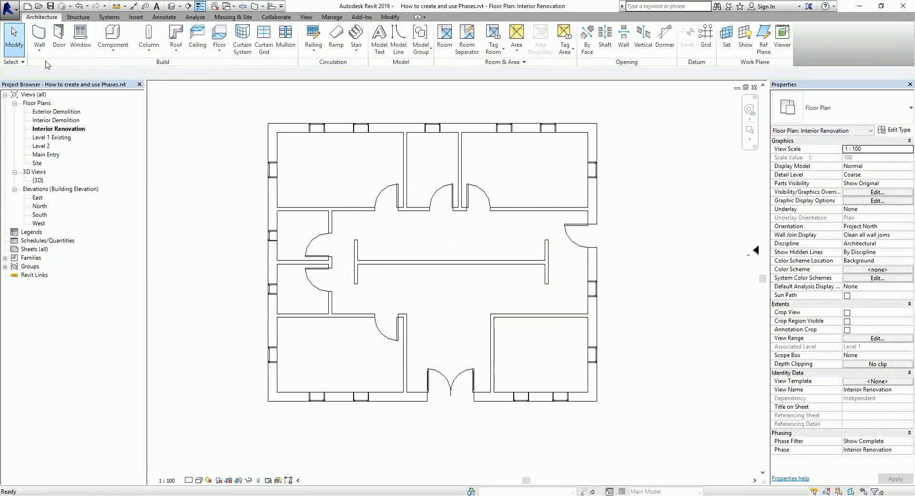
Place an M_Single-Flush 0915 x 2134mm door at the left end of the new lower-right room's upper wall.
click(59, 38)
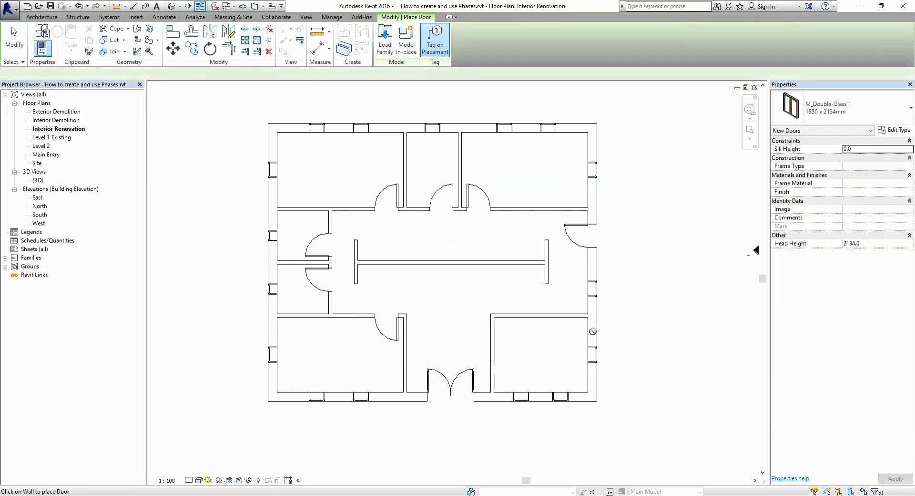
click(839, 110)
click(812, 192)
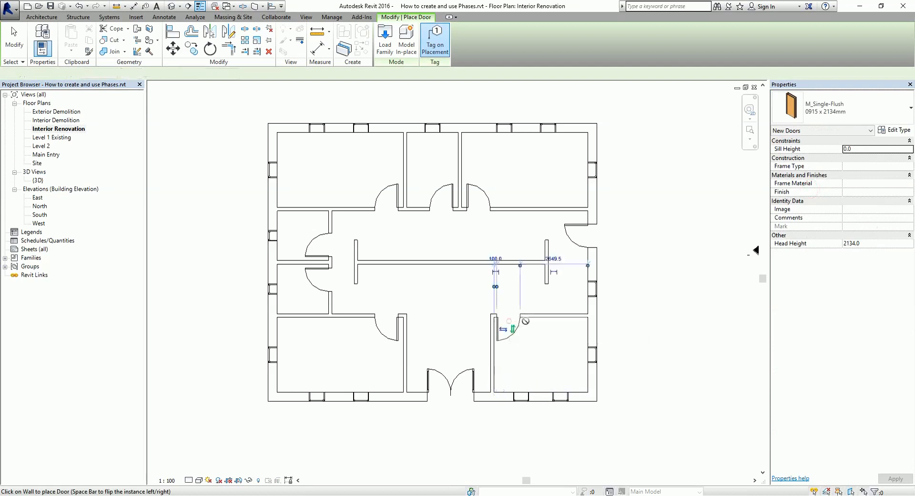
click(508, 320)
click(13, 33)
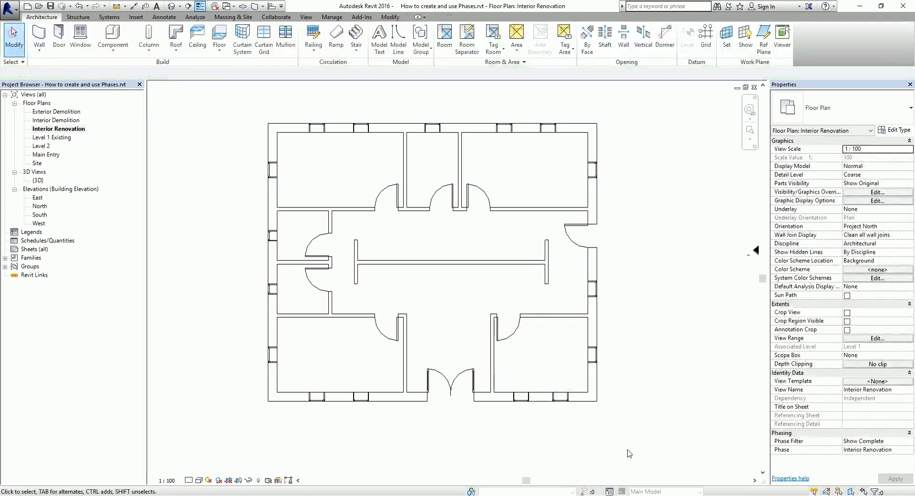
Review the Level 1 Existing, Exterior Demolition and Main Entry floor plans in sequence.
middle_drag(646, 391, 669, 380)
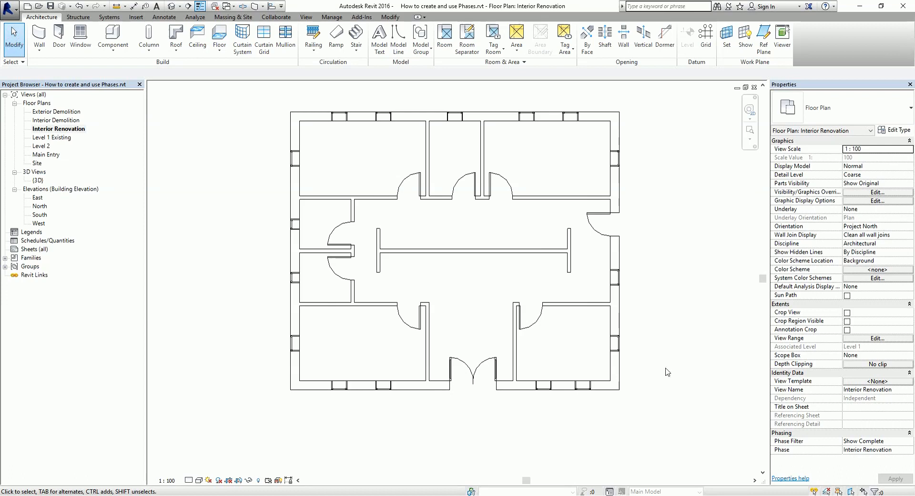
scroll(596, 299, up, 1)
middle_drag(558, 281, 576, 294)
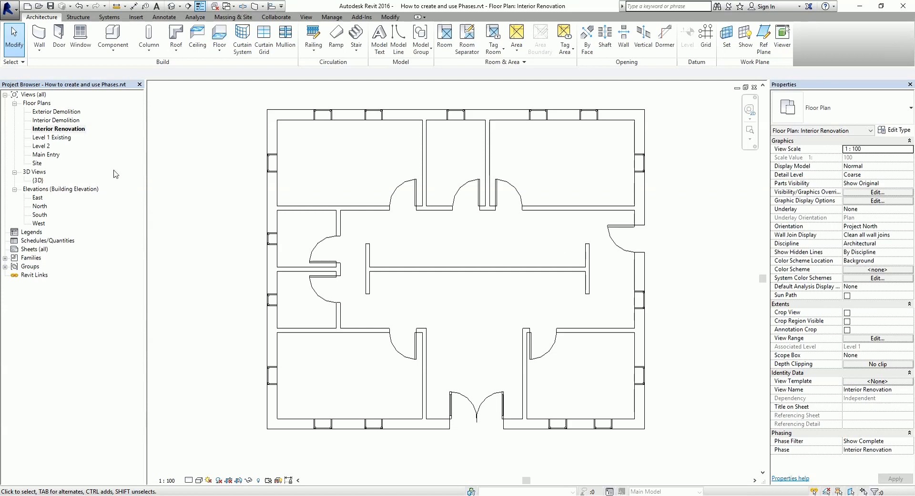
double_click(53, 138)
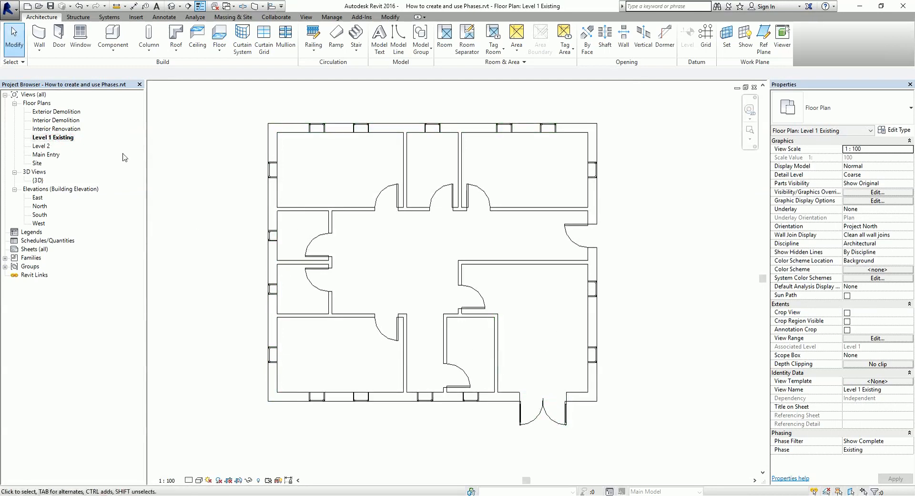
double_click(56, 111)
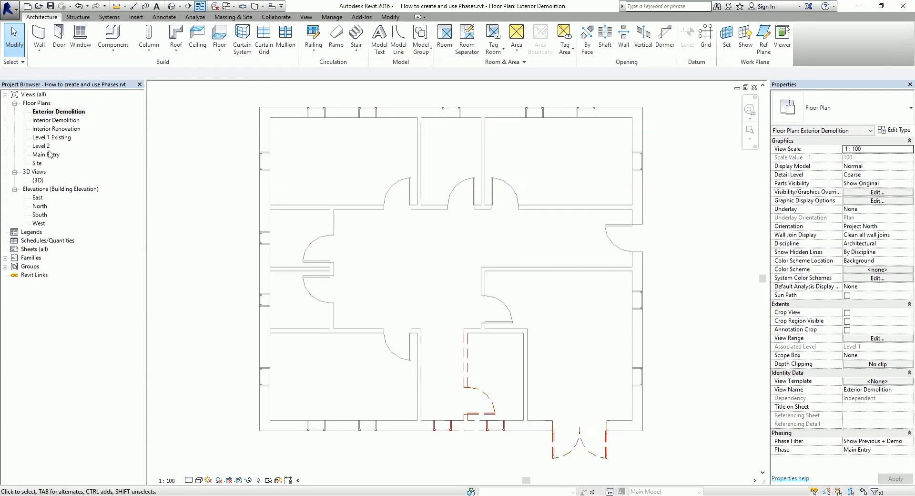
key(ctrl)
key(ctrl)
key(ctrl)
click(50, 155)
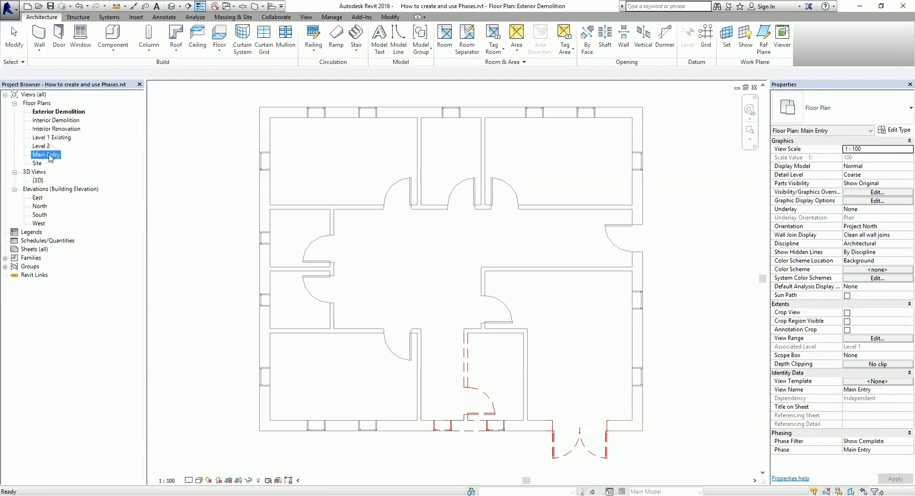
double_click(49, 154)
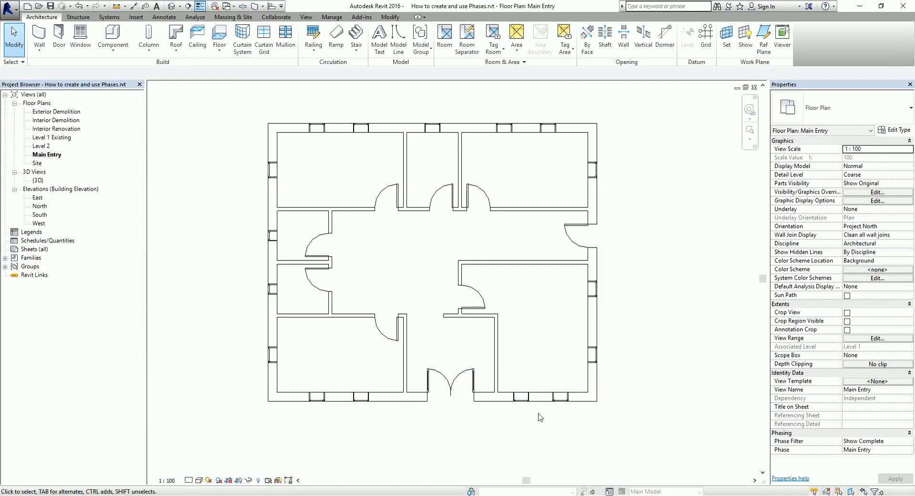
Review the Interior Demolition and Interior Renovation floor plans, and dismiss the notification covering the view's phase settings.
double_click(64, 122)
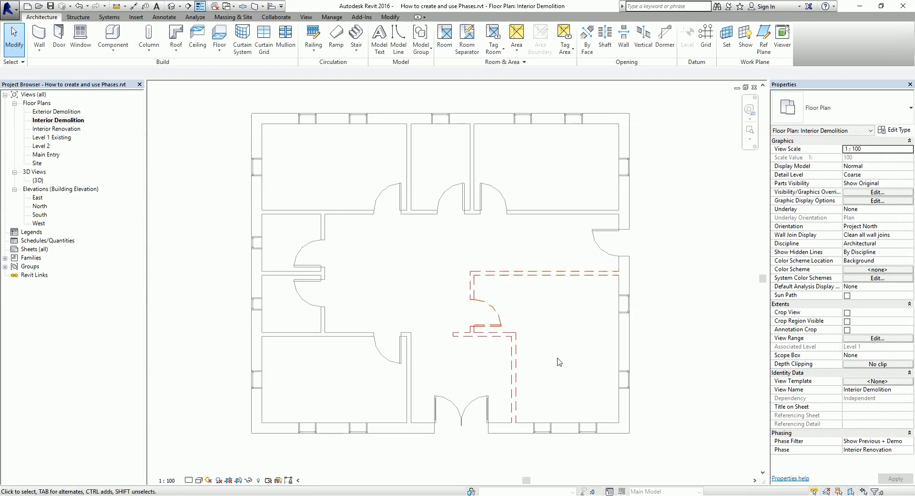
double_click(57, 128)
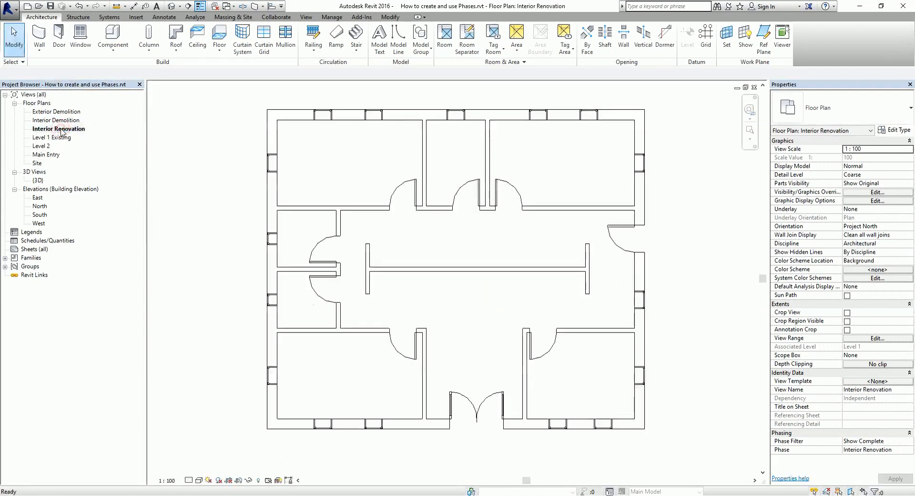
scroll(692, 324, down, 1)
middle_drag(693, 326, 671, 327)
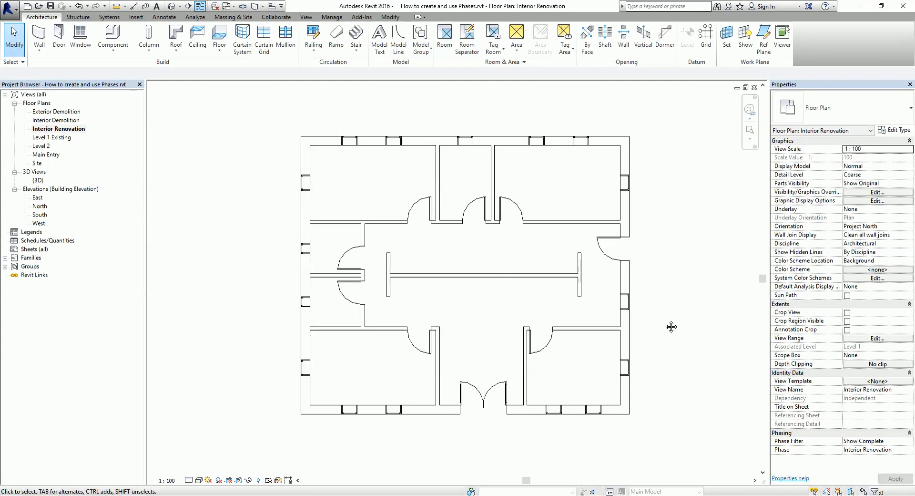
scroll(548, 312, up, 1)
middle_drag(558, 307, 558, 316)
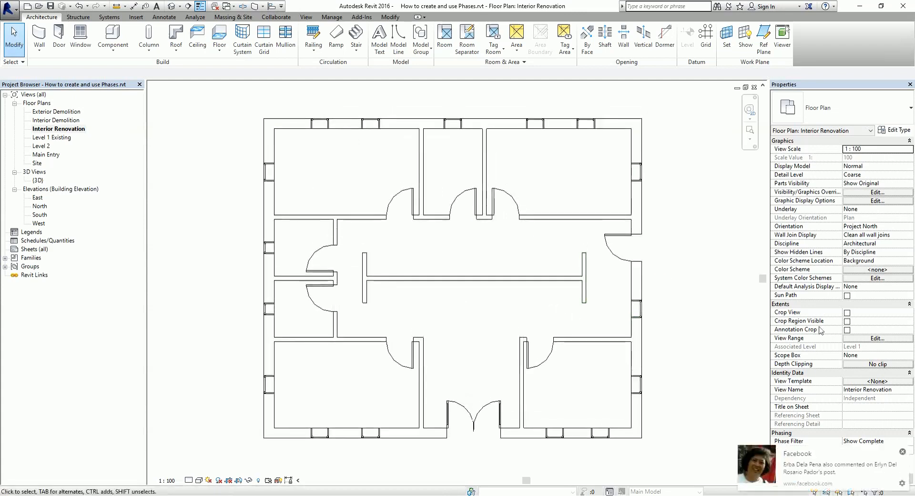
click(902, 451)
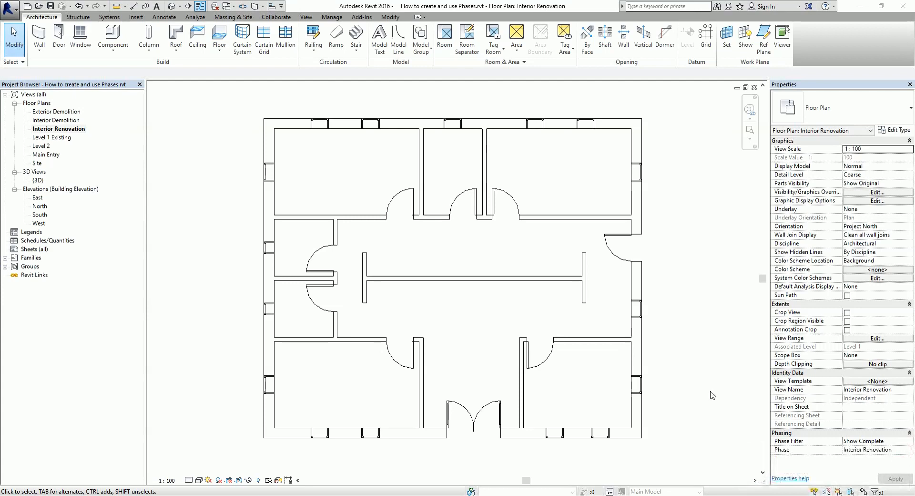
Switch the Interior Renovation view's phase to Existing, to Main Entry and back to Interior Renovation to compare the stages.
click(910, 450)
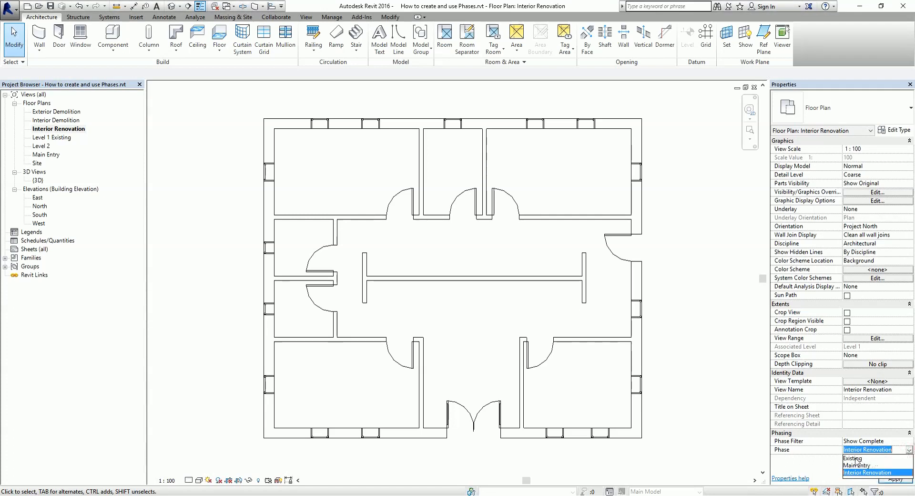
click(845, 458)
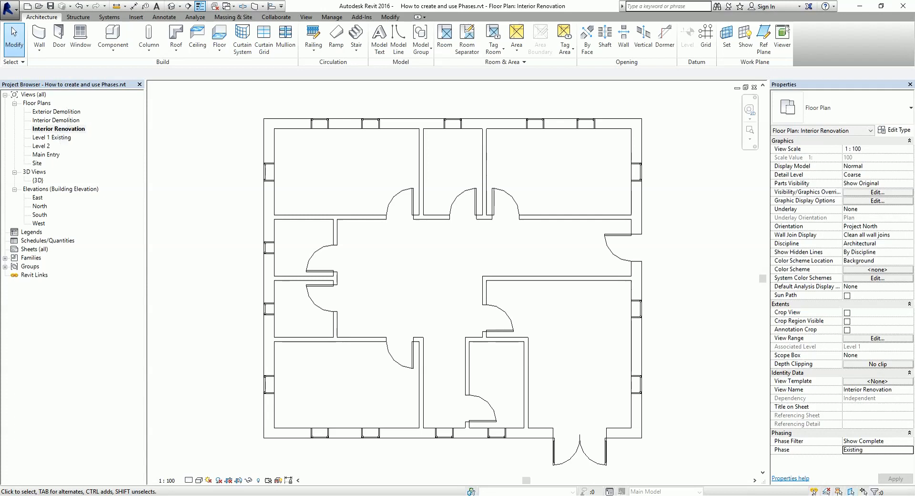
click(910, 450)
click(864, 466)
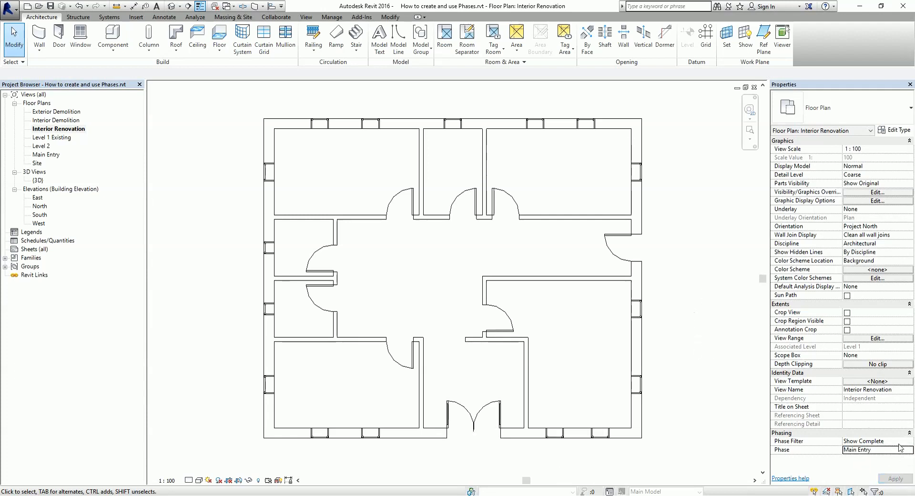
click(911, 451)
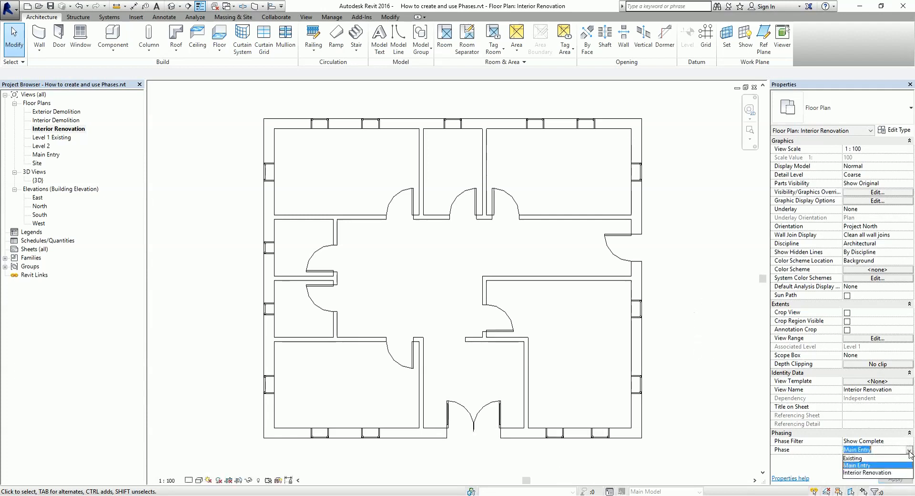
click(874, 474)
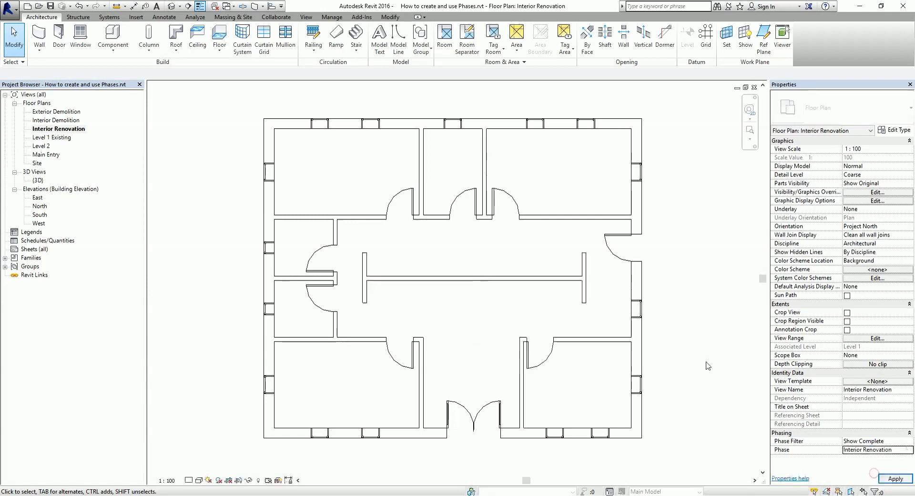
Cycle the Interior Renovation floor plan's phase through Existing, Main Entry and Interior Renovation twice to compare the building stages.
click(911, 451)
click(860, 457)
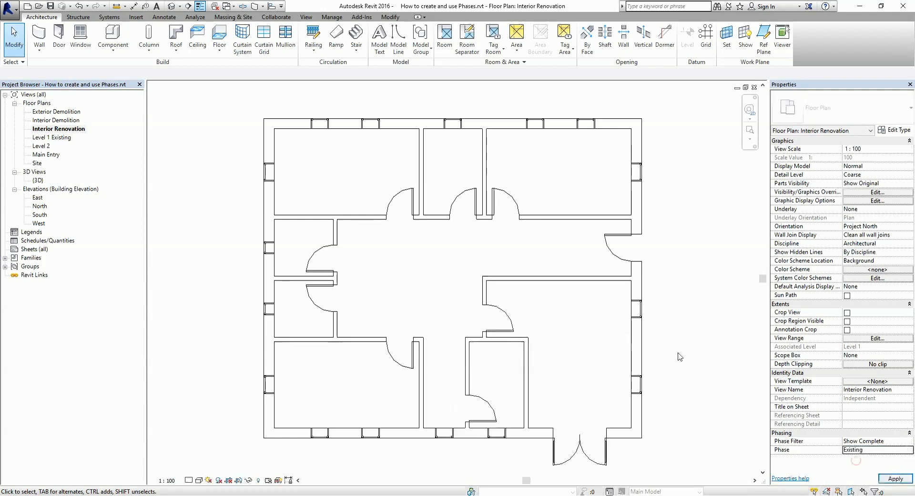
click(911, 451)
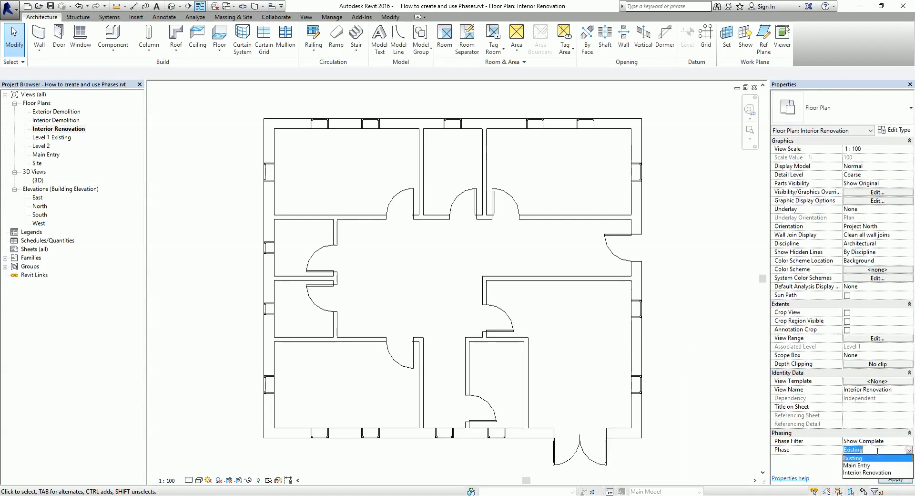
click(856, 466)
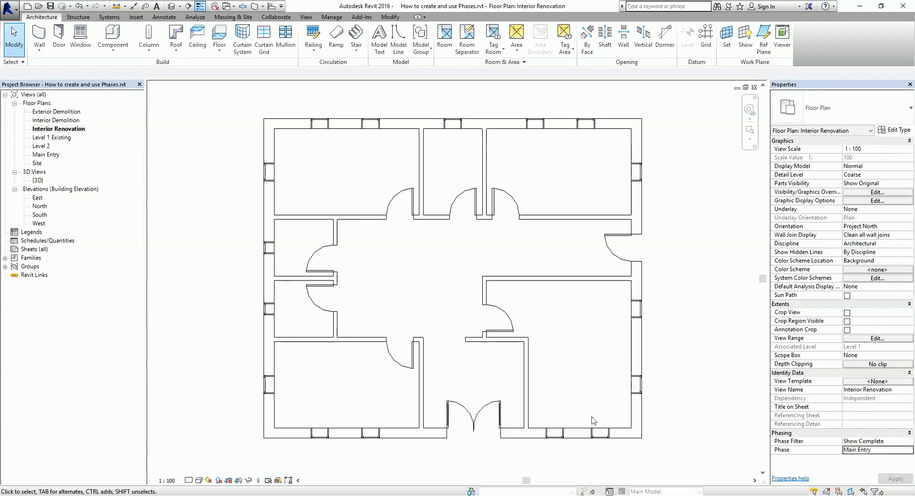
click(911, 451)
click(861, 475)
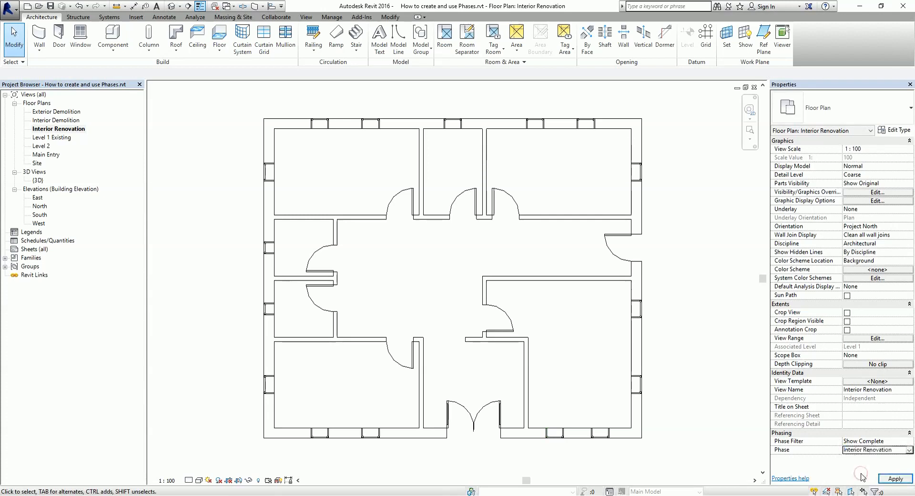
click(908, 451)
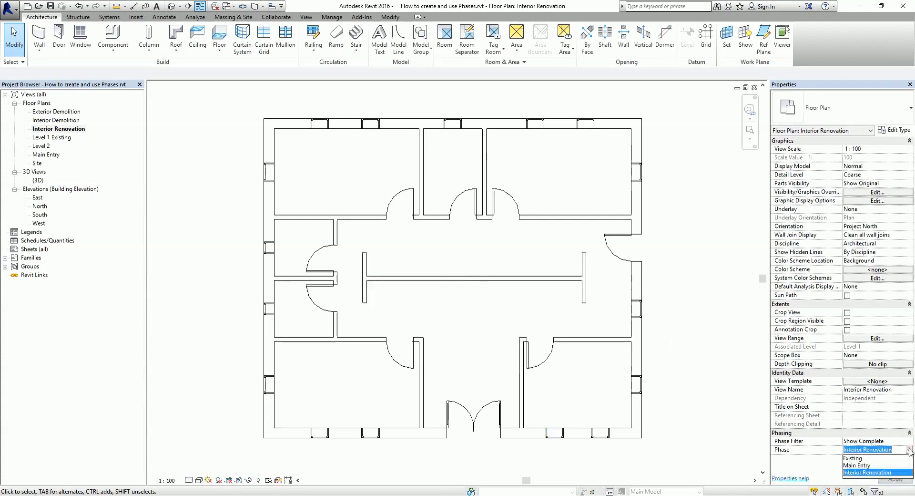
click(860, 459)
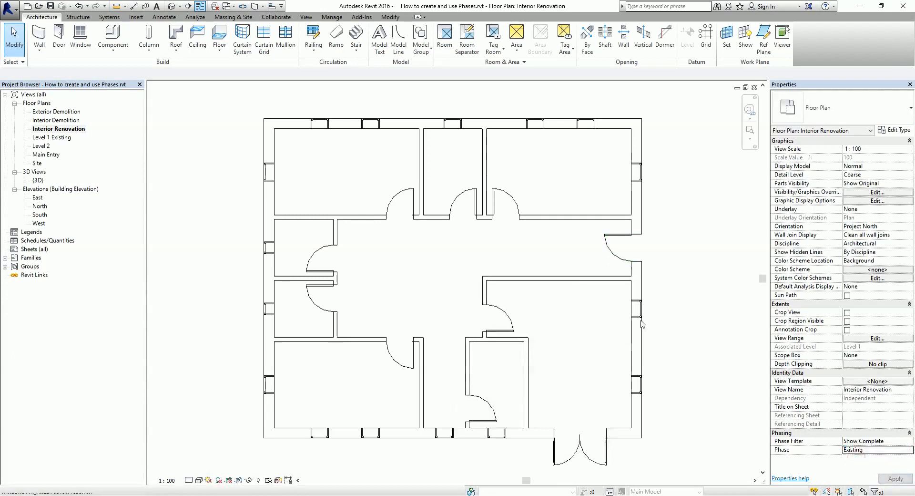
click(861, 450)
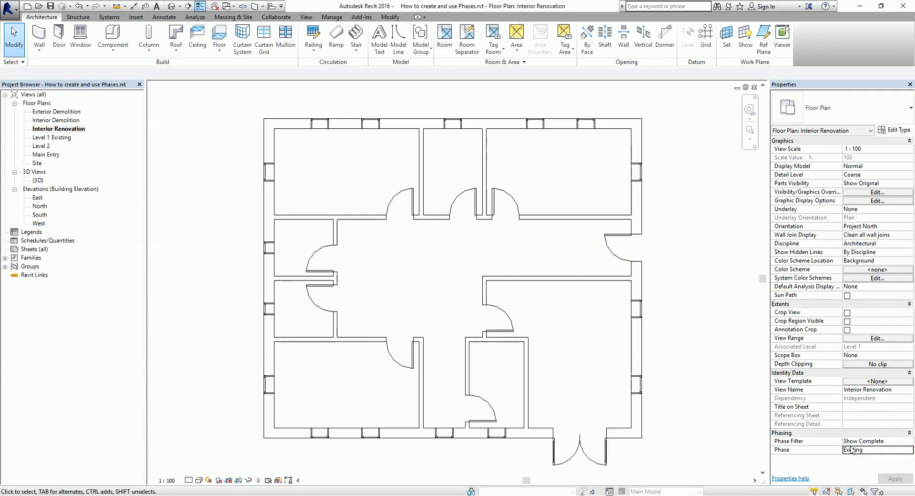
click(871, 451)
click(910, 450)
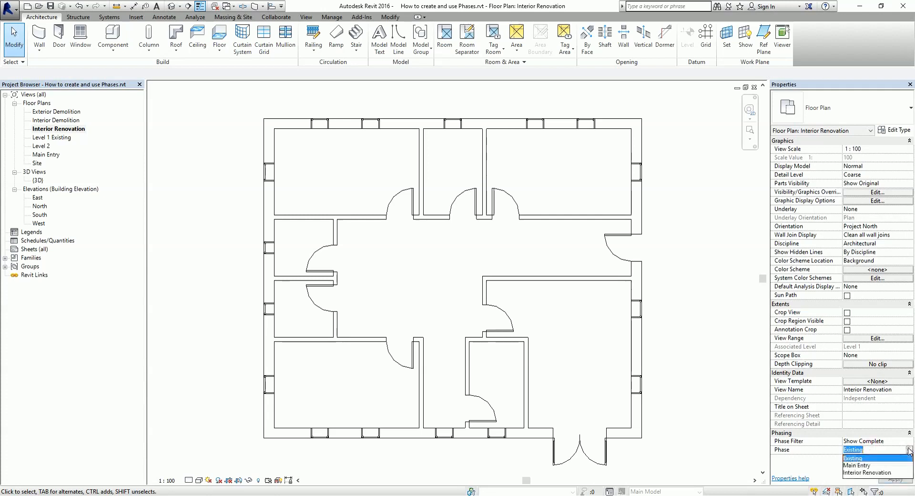
click(858, 466)
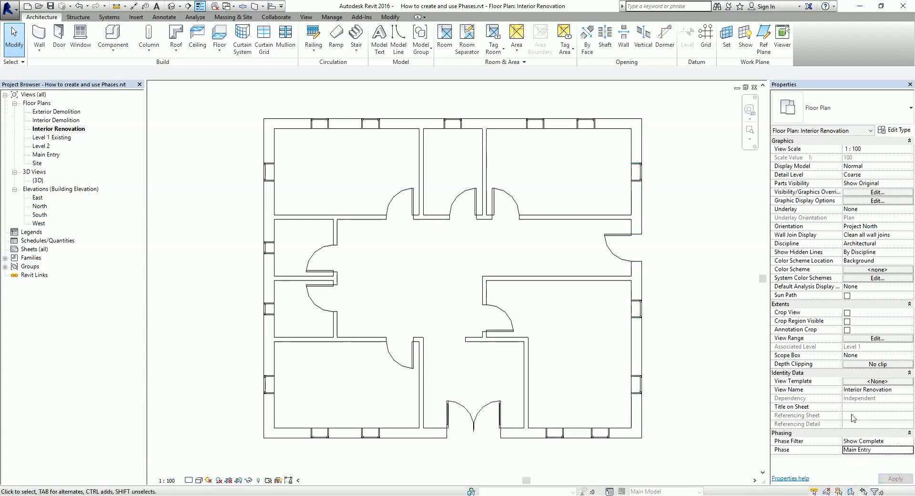
click(906, 451)
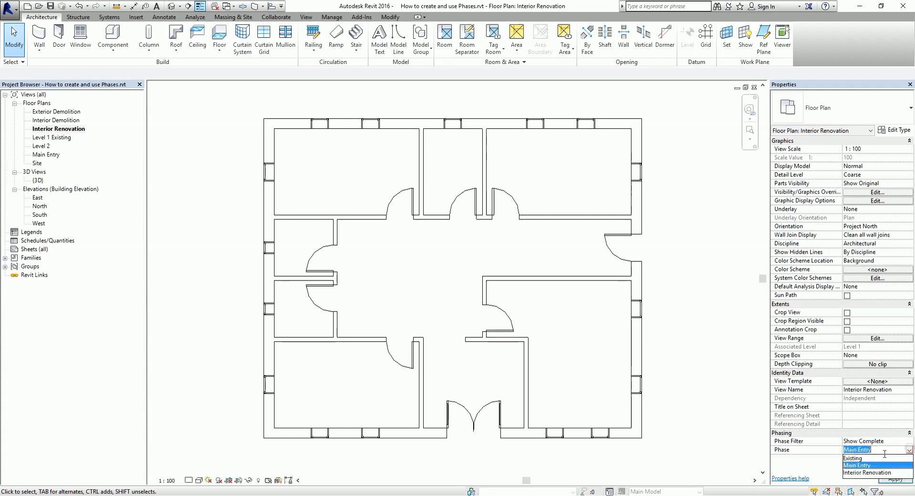
click(860, 472)
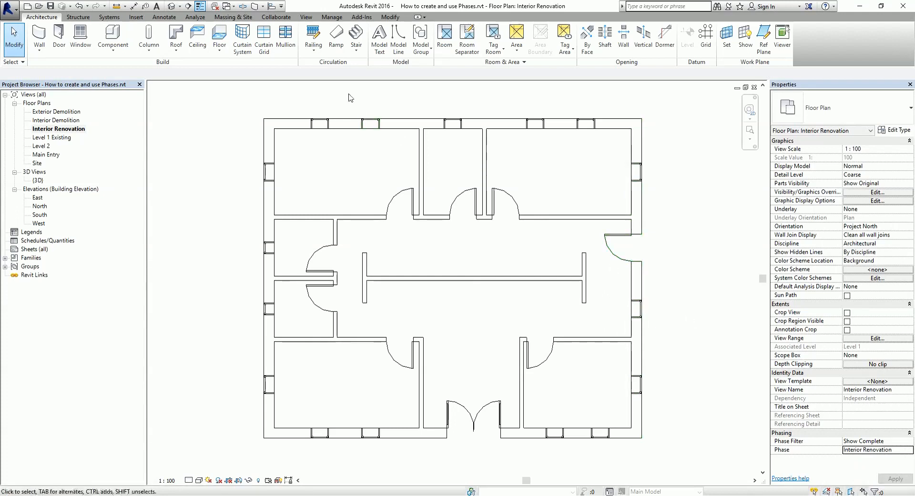
Open the default 3D view and apply the Show Complete phase filter with the Interior Renovation phase.
click(171, 6)
mouse_move(580, 421)
shift+middle_down()
mouse_move(613, 380)
mouse_move(582, 422)
shift+middle_up()
click(908, 406)
click(909, 406)
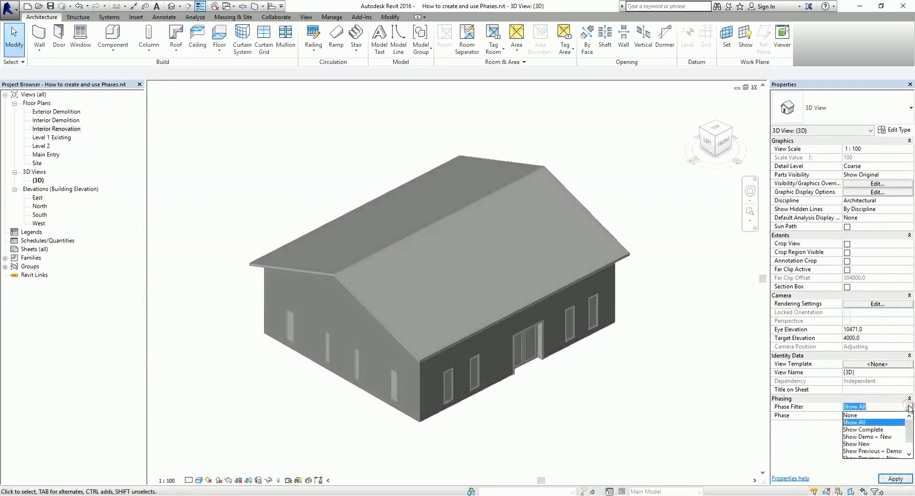
click(873, 430)
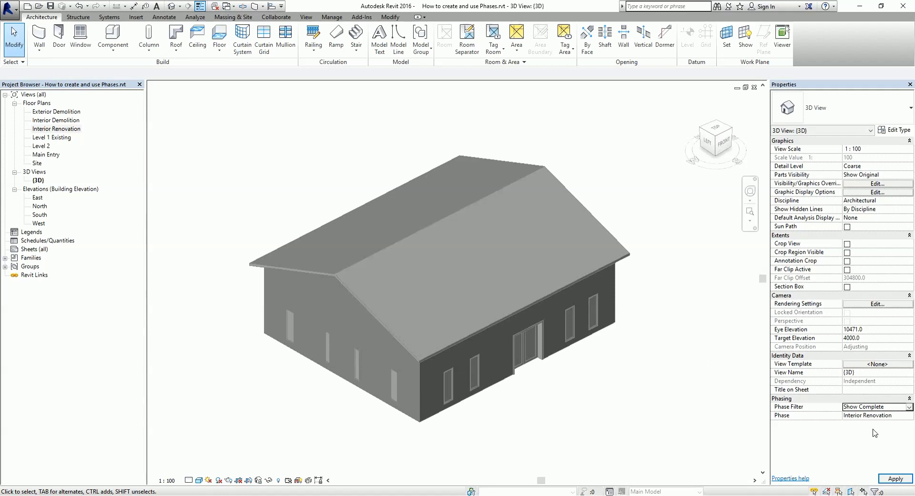
click(910, 415)
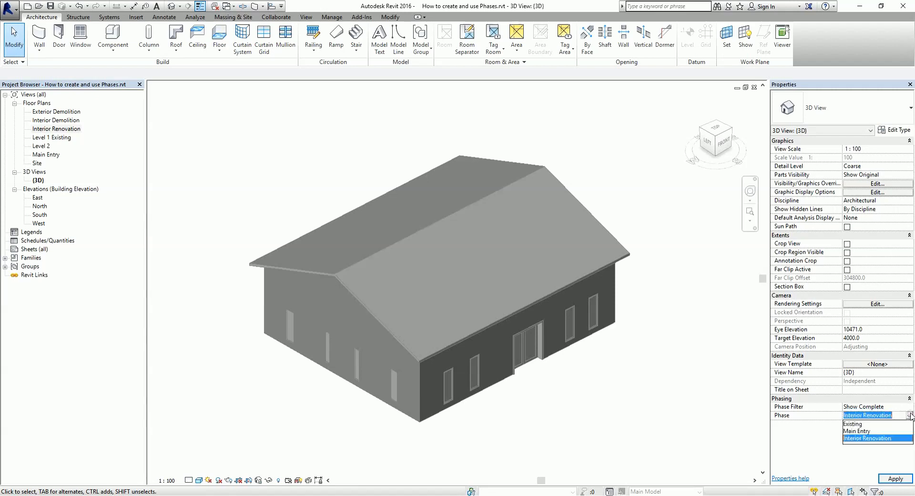
click(882, 438)
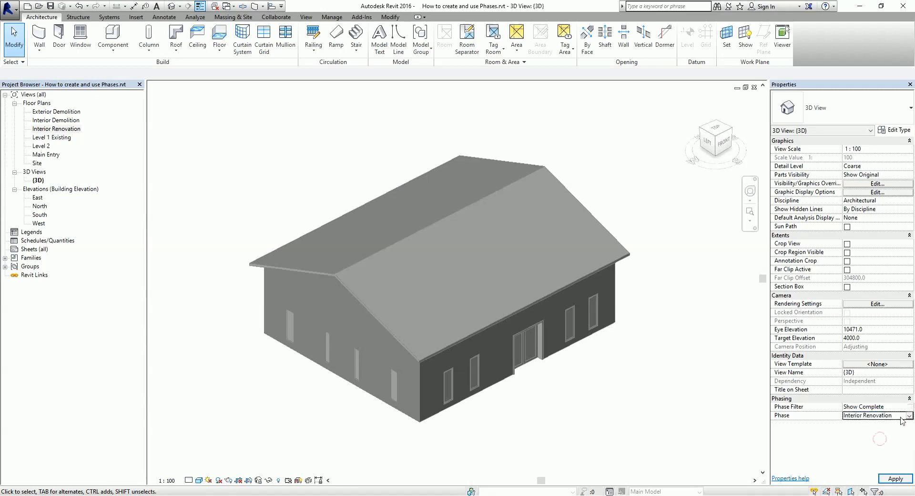
click(891, 477)
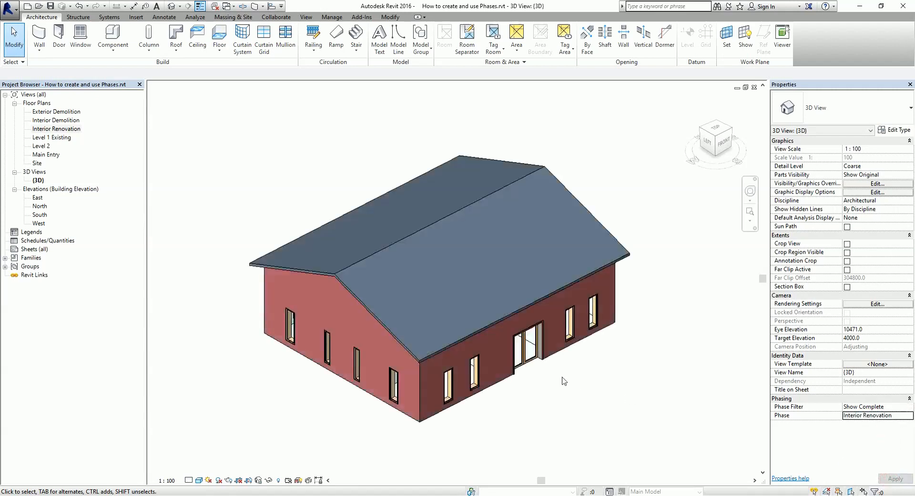
Inspect the 3D model from below in the Existing, Main Entry and Interior Renovation phases, and return to the home orientation.
shift+middle_drag(546, 399, 549, 319)
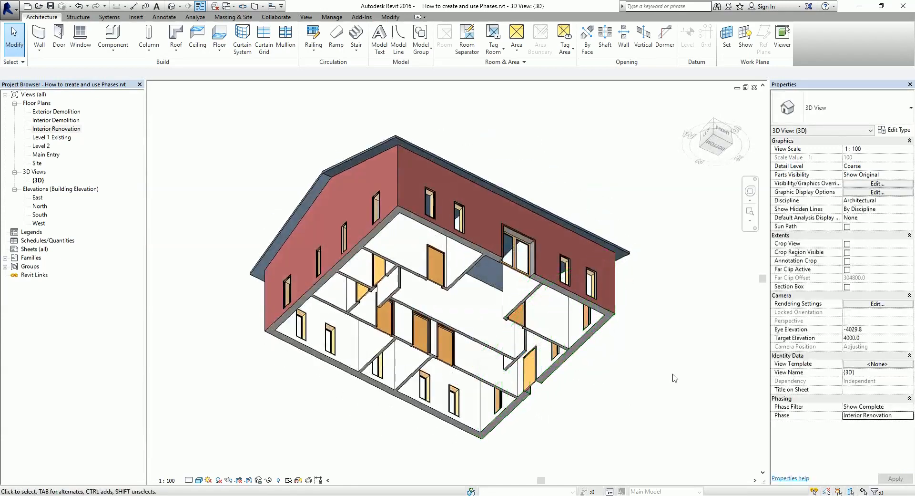
scroll(616, 335, up, 2)
shift+middle_drag(615, 336, 553, 382)
click(909, 415)
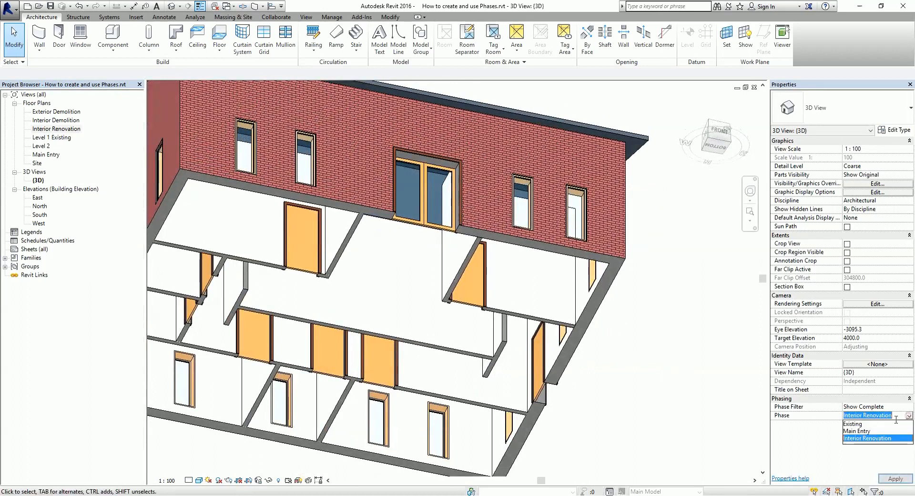
click(848, 424)
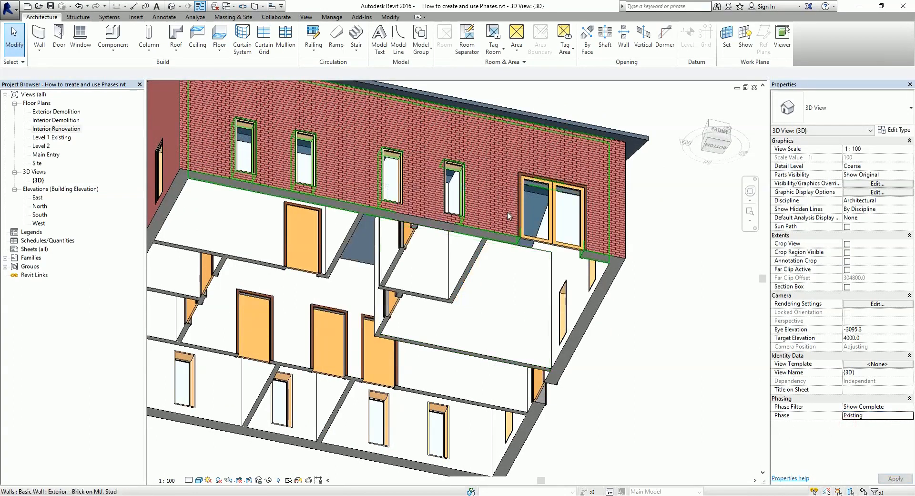
click(909, 415)
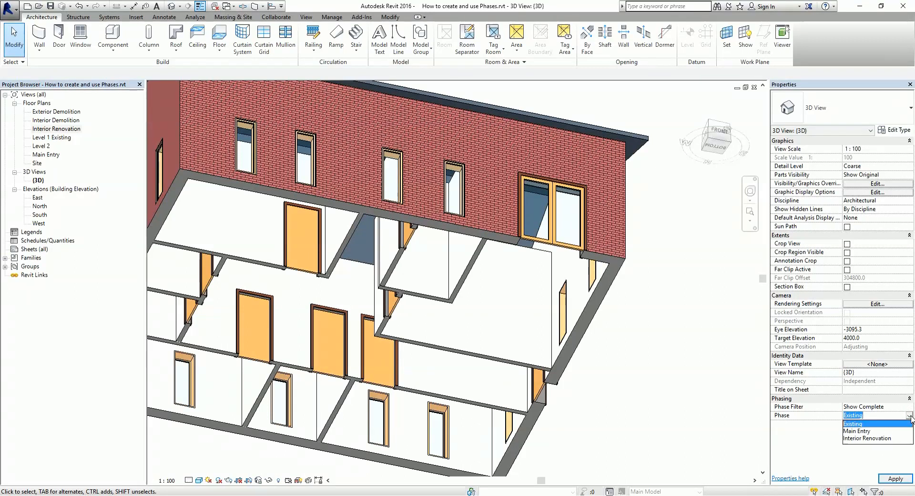
click(863, 431)
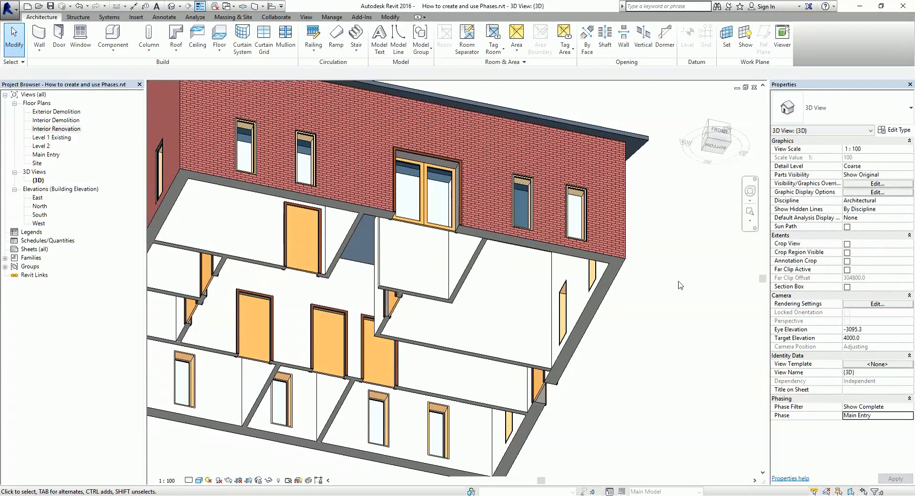
click(909, 415)
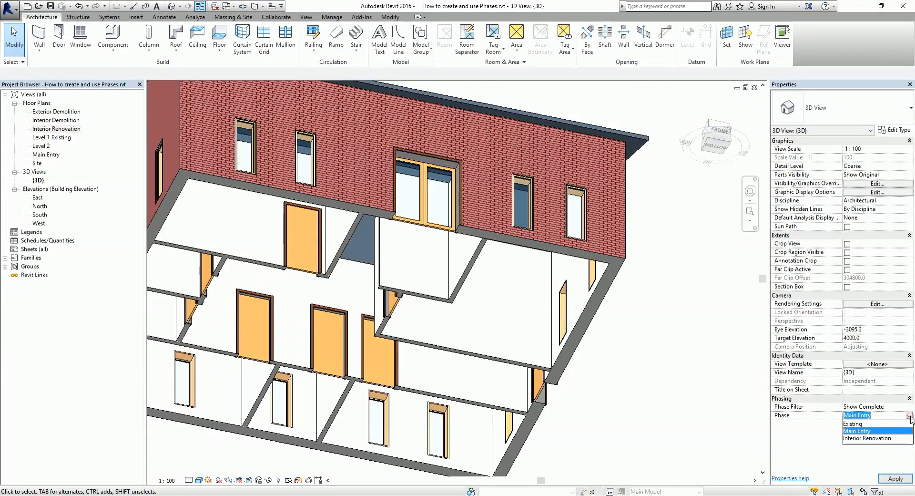
click(864, 438)
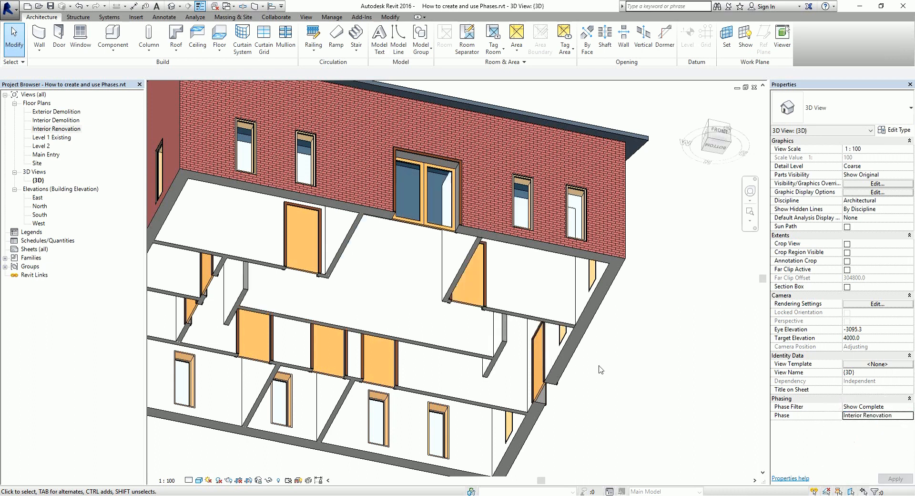
scroll(564, 305, down, 2)
shift+middle_drag(600, 288, 600, 376)
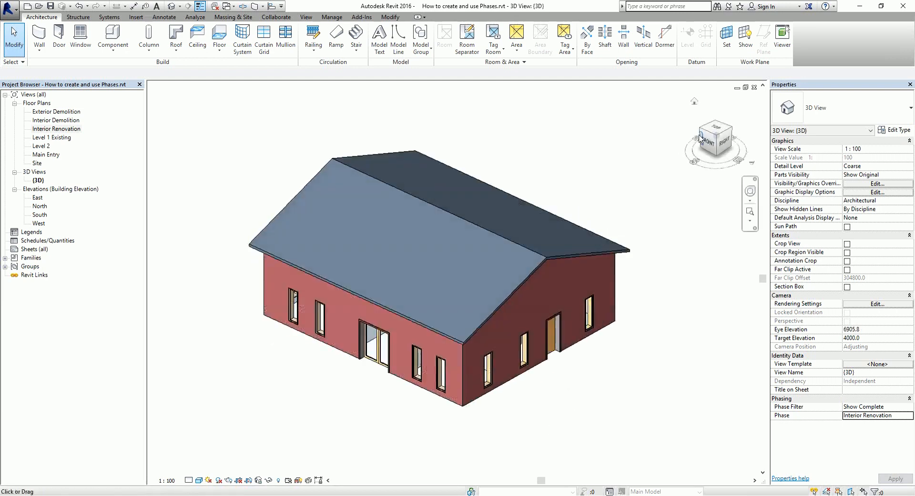
click(694, 101)
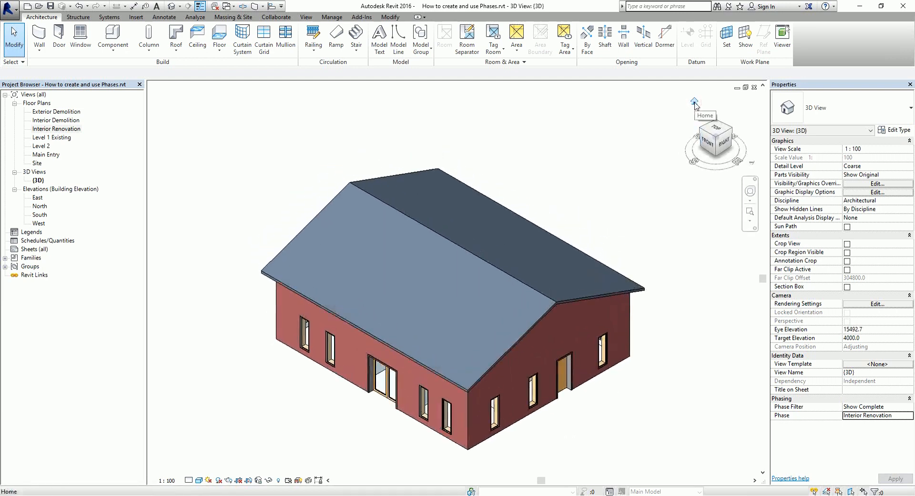
Review the phase graphic overrides in the project's Phasing settings and close the dialog.
click(331, 17)
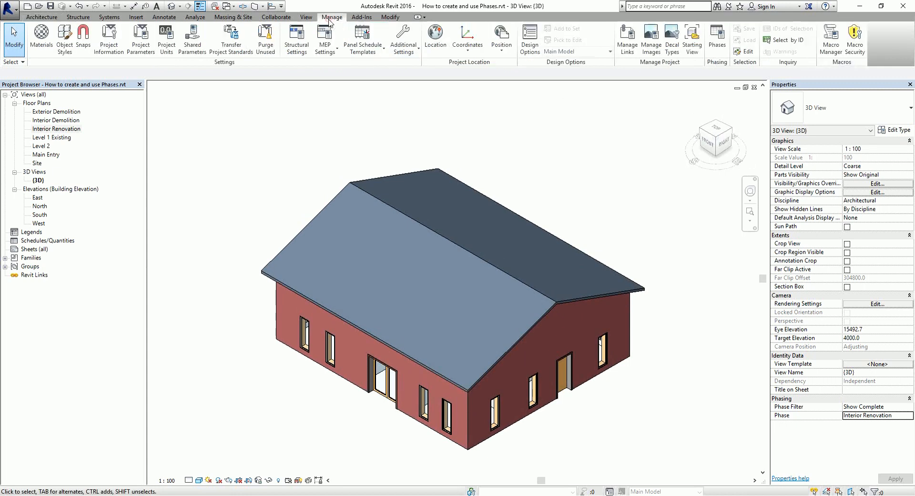
click(716, 34)
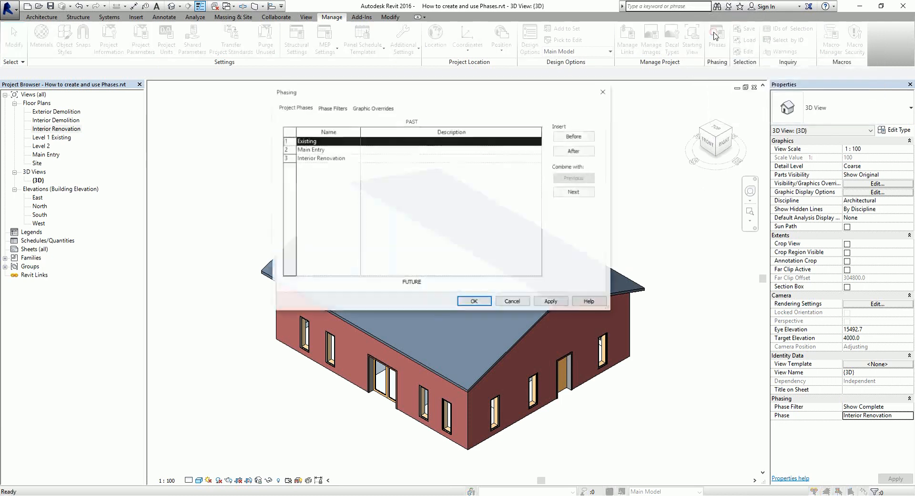
click(375, 107)
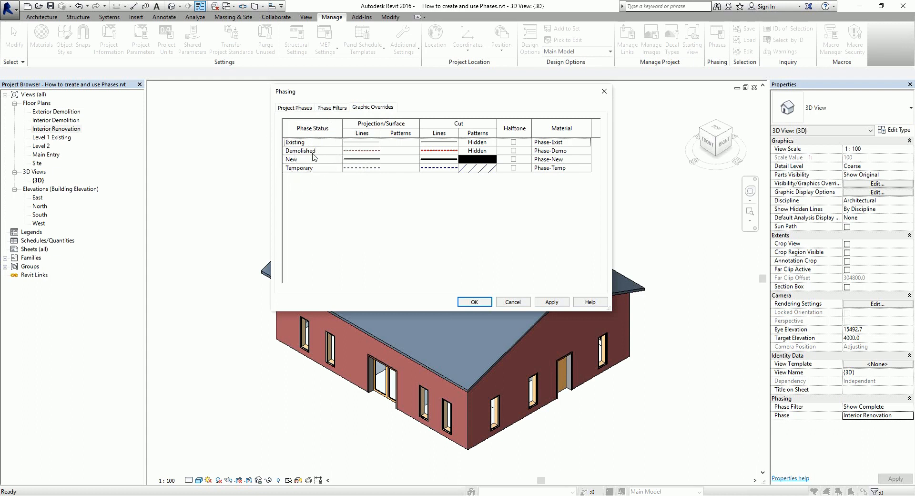
click(478, 302)
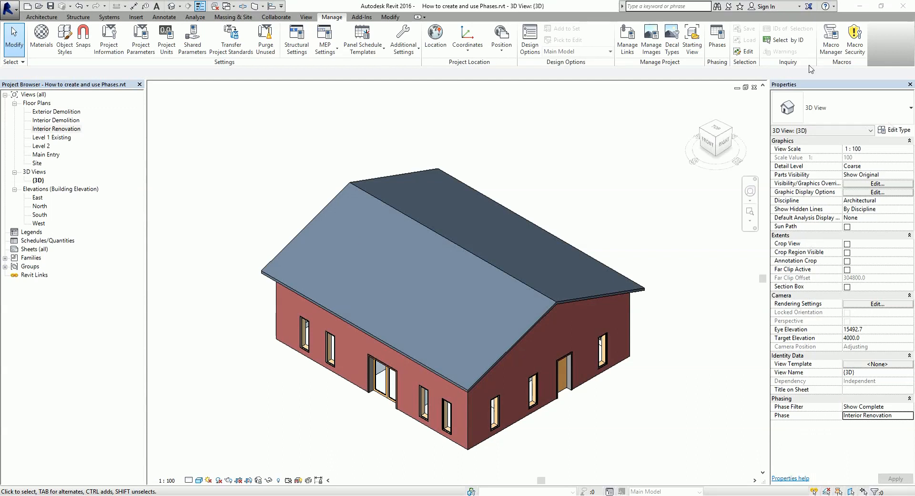
Open the Level 1 Existing, Exterior Demolition, Main Entry, Interior Demolition and Interior Renovation floor plans in sequence.
double_click(57, 138)
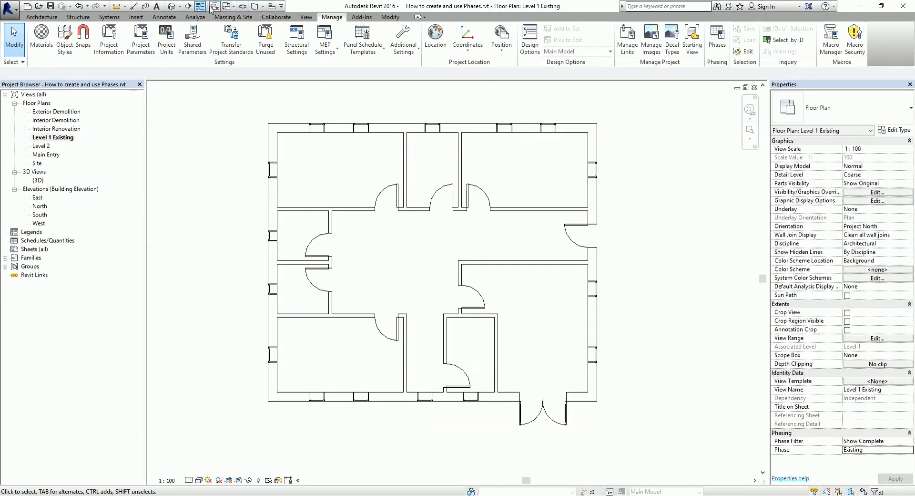
double_click(64, 112)
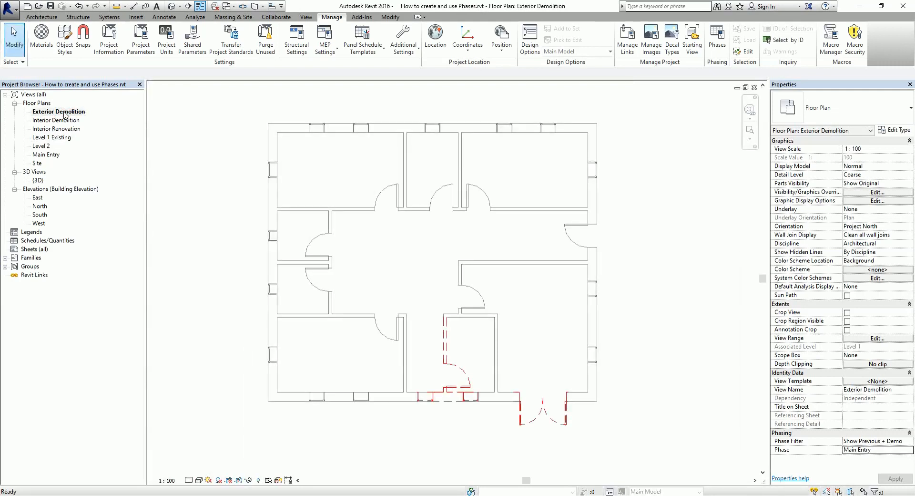
double_click(52, 155)
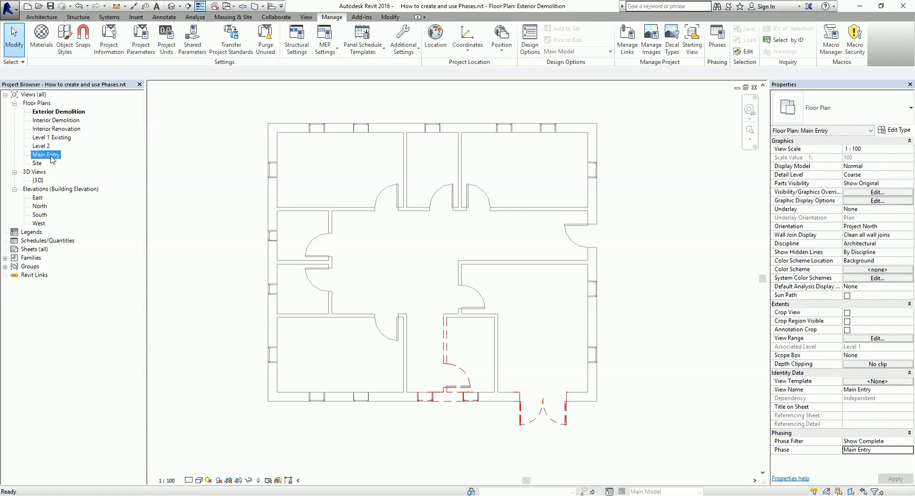
double_click(64, 120)
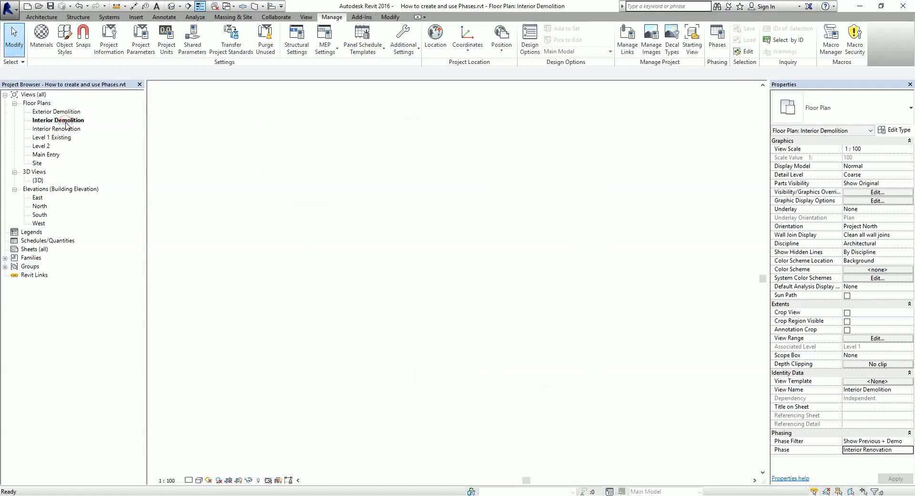
click(67, 129)
double_click(67, 129)
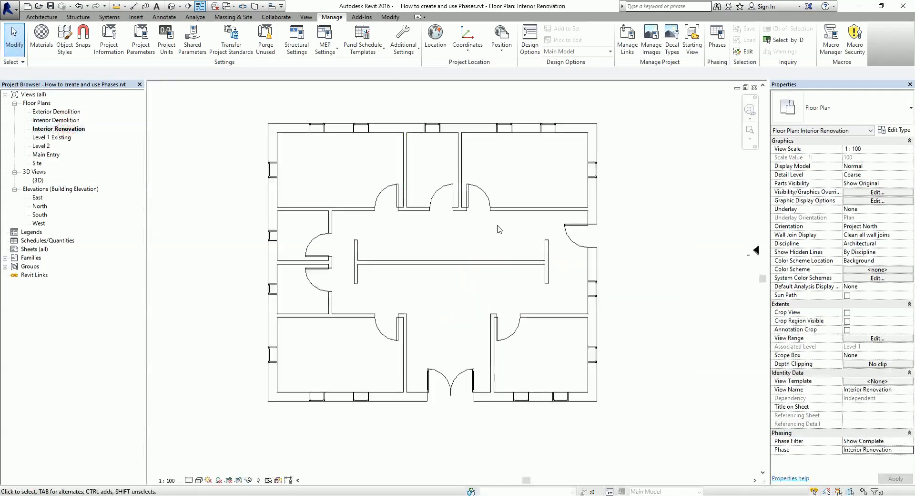
Tile the open floor plan views and zoom all of them to fit their windows.
key(w)
key(t)
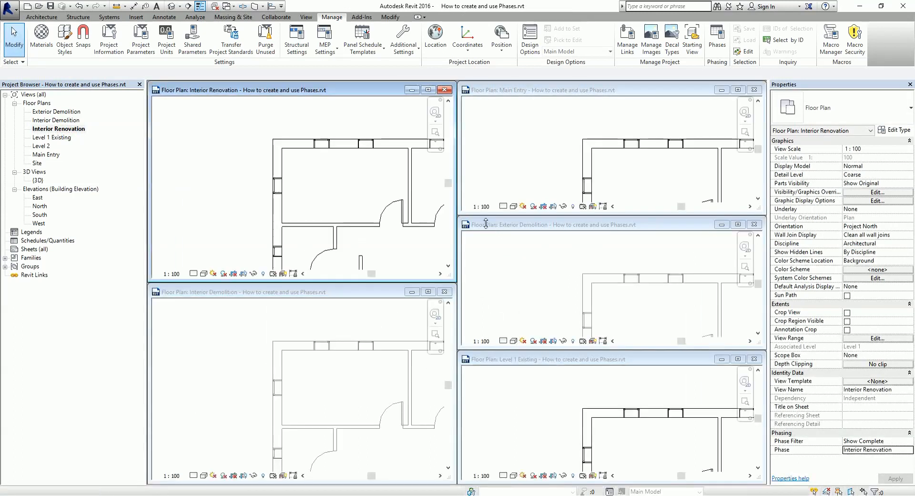
key(z)
key(a)
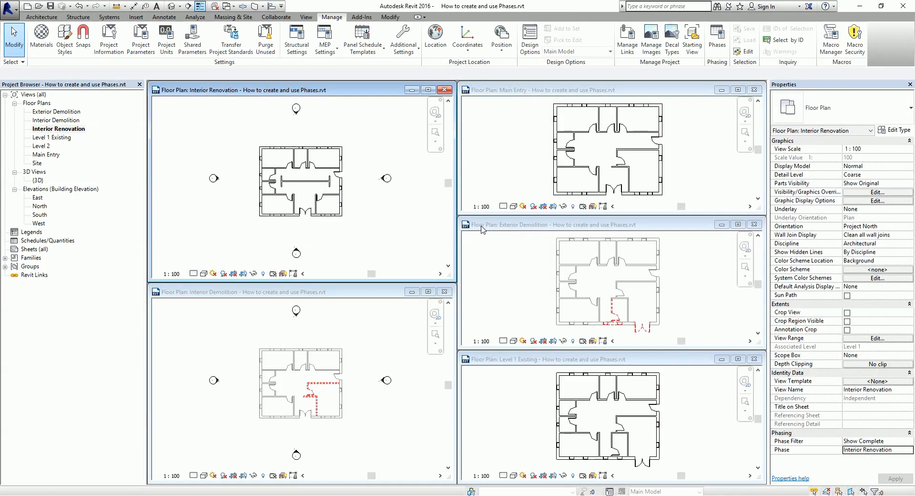